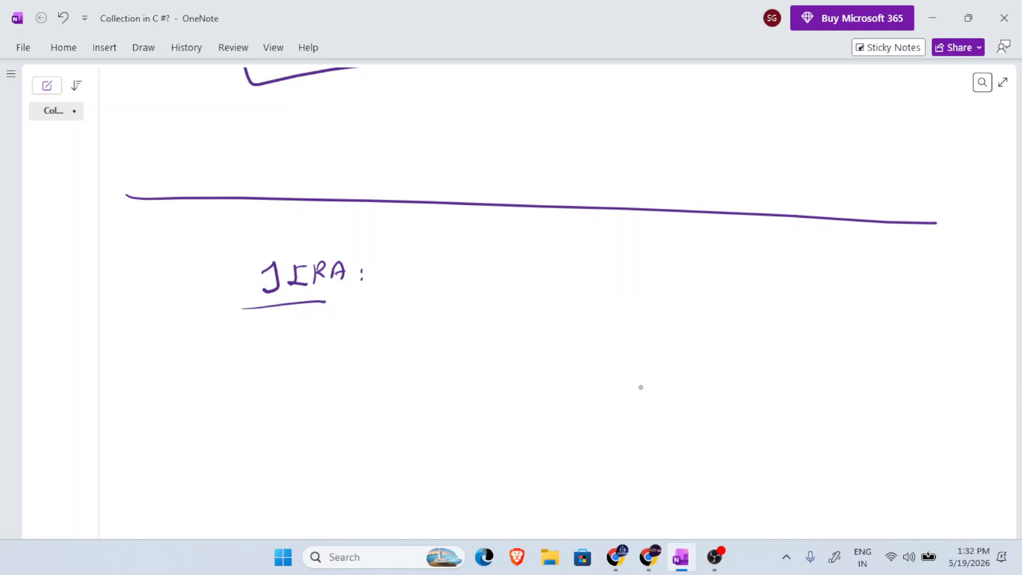
Handwrite "it is project" beside the underlined "JIRA:" heading.
{"action": "left_click_drag", "start_coordinate": [484, 264], "coordinate": [483, 283]}
{"action": "left_click_drag", "start_coordinate": [485, 251], "coordinate": [497, 283]}
{"action": "left_click_drag", "start_coordinate": [493, 274], "coordinate": [508, 272]}
{"action": "left_click_drag", "start_coordinate": [619, 263], "coordinate": [607, 277]}
{"action": "left_click_drag", "start_coordinate": [717, 259], "coordinate": [716, 296]}
{"action": "mouse_move", "coordinate": [718, 264]}
{"action": "left_mouse_down"}
{"action": "mouse_move", "coordinate": [731, 262]}
{"action": "mouse_move", "coordinate": [720, 274]}
{"action": "left_mouse_up"}
{"action": "mouse_move", "coordinate": [738, 272]}
{"action": "left_mouse_down"}
{"action": "mouse_move", "coordinate": [767, 262]}
{"action": "mouse_move", "coordinate": [772, 290]}
{"action": "mouse_move", "coordinate": [797, 262]}
{"action": "mouse_move", "coordinate": [823, 271]}
{"action": "left_mouse_up"}
{"action": "left_click_drag", "start_coordinate": [822, 262], "coordinate": [854, 250]}
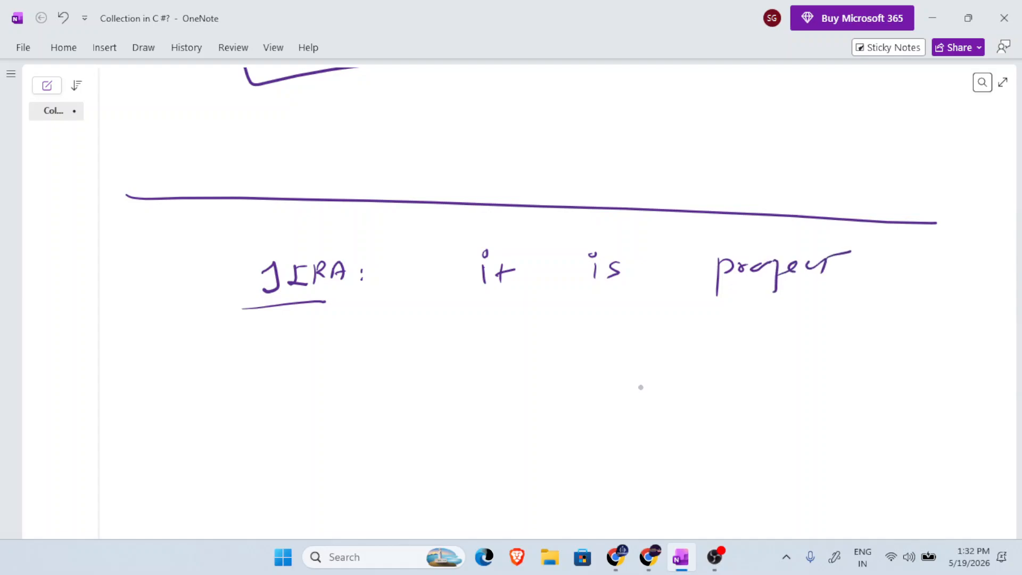
Continue the JIRA definition on a new line with the handwritten words "Management tool".
{"action": "mouse_move", "coordinate": [255, 374]}
{"action": "left_mouse_down"}
{"action": "mouse_move", "coordinate": [256, 353]}
{"action": "mouse_move", "coordinate": [279, 372]}
{"action": "mouse_move", "coordinate": [328, 366]}
{"action": "left_mouse_up"}
{"action": "mouse_move", "coordinate": [341, 354]}
{"action": "left_mouse_down"}
{"action": "mouse_move", "coordinate": [360, 351]}
{"action": "mouse_move", "coordinate": [356, 393]}
{"action": "left_mouse_up"}
{"action": "mouse_move", "coordinate": [368, 361]}
{"action": "left_mouse_down"}
{"action": "mouse_move", "coordinate": [399, 352]}
{"action": "mouse_move", "coordinate": [457, 364]}
{"action": "left_mouse_up"}
{"action": "left_click_drag", "start_coordinate": [527, 333], "coordinate": [526, 352]}
{"action": "left_click_drag", "start_coordinate": [518, 349], "coordinate": [578, 339]}
{"action": "left_click_drag", "start_coordinate": [591, 328], "coordinate": [583, 356]}
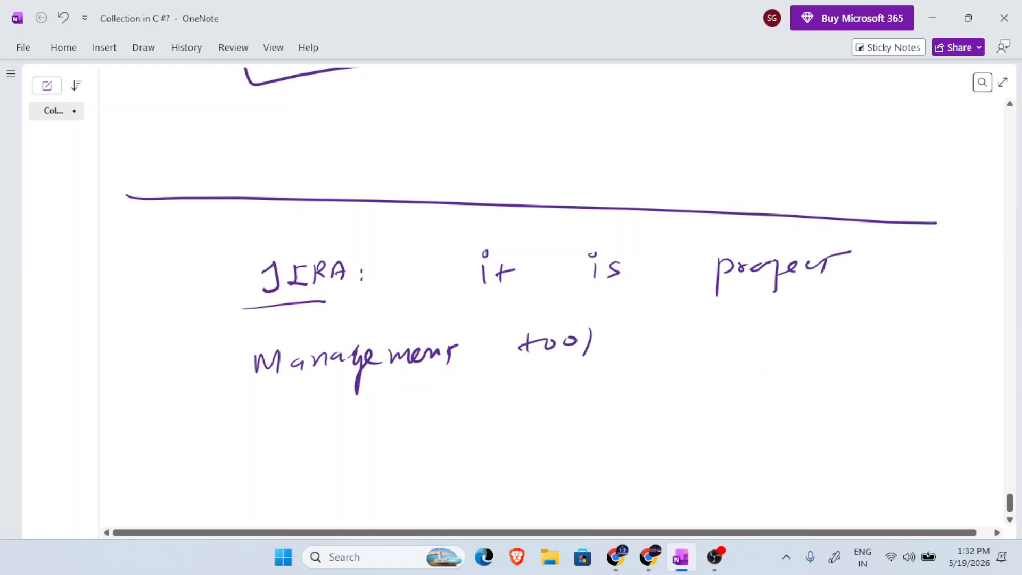
Handwrite "and best fit" after "Management tool" on the same line.
{"action": "mouse_move", "coordinate": [669, 333]}
{"action": "left_mouse_down"}
{"action": "mouse_move", "coordinate": [660, 344]}
{"action": "mouse_move", "coordinate": [693, 344]}
{"action": "mouse_move", "coordinate": [713, 322]}
{"action": "left_mouse_up"}
{"action": "left_click_drag", "start_coordinate": [713, 321], "coordinate": [714, 344]}
{"action": "left_click_drag", "start_coordinate": [775, 311], "coordinate": [799, 339]}
{"action": "mouse_move", "coordinate": [820, 318]}
{"action": "left_mouse_down"}
{"action": "mouse_move", "coordinate": [810, 340]}
{"action": "mouse_move", "coordinate": [833, 340]}
{"action": "left_mouse_up"}
{"action": "left_click_drag", "start_coordinate": [826, 325], "coordinate": [842, 323]}
{"action": "left_click_drag", "start_coordinate": [906, 308], "coordinate": [896, 344]}
{"action": "mouse_move", "coordinate": [892, 326]}
{"action": "left_mouse_down"}
{"action": "mouse_move", "coordinate": [911, 323]}
{"action": "mouse_move", "coordinate": [917, 341]}
{"action": "left_mouse_up"}
{"action": "left_click_drag", "start_coordinate": [920, 325], "coordinate": [936, 339]}
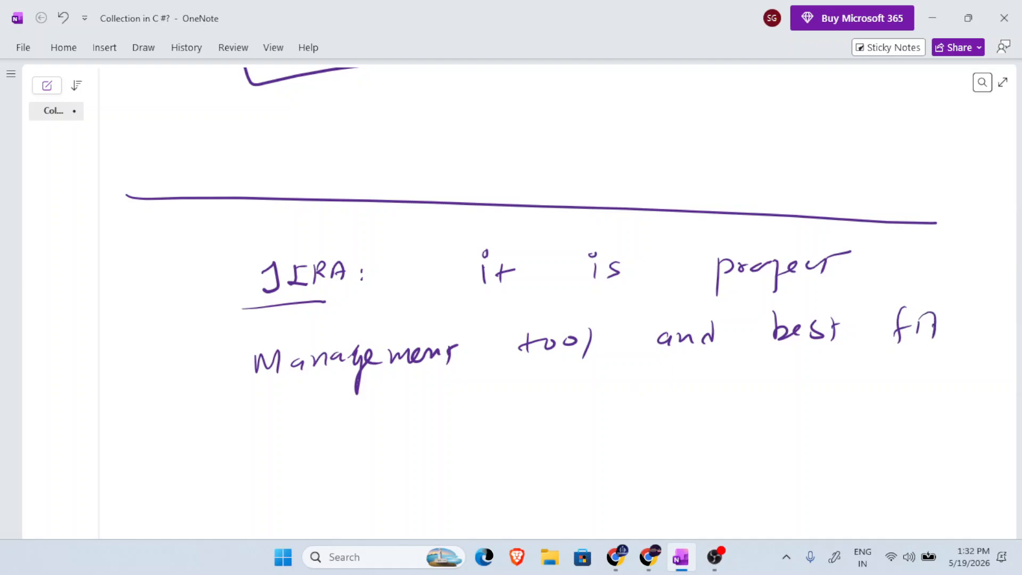
Handwrite "to manage Agile model based" as the third line of the JIRA definition.
{"action": "left_click_drag", "start_coordinate": [276, 413], "coordinate": [266, 440]}
{"action": "left_click_drag", "start_coordinate": [265, 427], "coordinate": [309, 425]}
{"action": "left_click_drag", "start_coordinate": [373, 421], "coordinate": [402, 435]}
{"action": "mouse_move", "coordinate": [422, 418]}
{"action": "left_mouse_down"}
{"action": "mouse_move", "coordinate": [409, 429]}
{"action": "mouse_move", "coordinate": [423, 434]}
{"action": "left_mouse_up"}
{"action": "mouse_move", "coordinate": [431, 431]}
{"action": "left_mouse_down"}
{"action": "mouse_move", "coordinate": [448, 426]}
{"action": "mouse_move", "coordinate": [460, 448]}
{"action": "mouse_move", "coordinate": [515, 432]}
{"action": "left_mouse_up"}
{"action": "mouse_move", "coordinate": [606, 396]}
{"action": "left_mouse_down"}
{"action": "mouse_move", "coordinate": [601, 422]}
{"action": "mouse_move", "coordinate": [616, 419]}
{"action": "left_mouse_up"}
{"action": "left_click_drag", "start_coordinate": [603, 412], "coordinate": [627, 420]}
{"action": "mouse_move", "coordinate": [644, 401]}
{"action": "left_mouse_down"}
{"action": "mouse_move", "coordinate": [646, 416]}
{"action": "mouse_move", "coordinate": [686, 409]}
{"action": "left_mouse_up"}
{"action": "left_click_drag", "start_coordinate": [748, 388], "coordinate": [780, 405]}
{"action": "left_click_drag", "start_coordinate": [790, 393], "coordinate": [830, 401]}
{"action": "mouse_move", "coordinate": [837, 405]}
{"action": "left_mouse_down"}
{"action": "mouse_move", "coordinate": [845, 384]}
{"action": "mouse_move", "coordinate": [934, 400]}
{"action": "left_mouse_up"}
{"action": "mouse_move", "coordinate": [949, 392]}
{"action": "left_mouse_down"}
{"action": "mouse_move", "coordinate": [960, 396]}
{"action": "mouse_move", "coordinate": [974, 375]}
{"action": "left_mouse_up"}
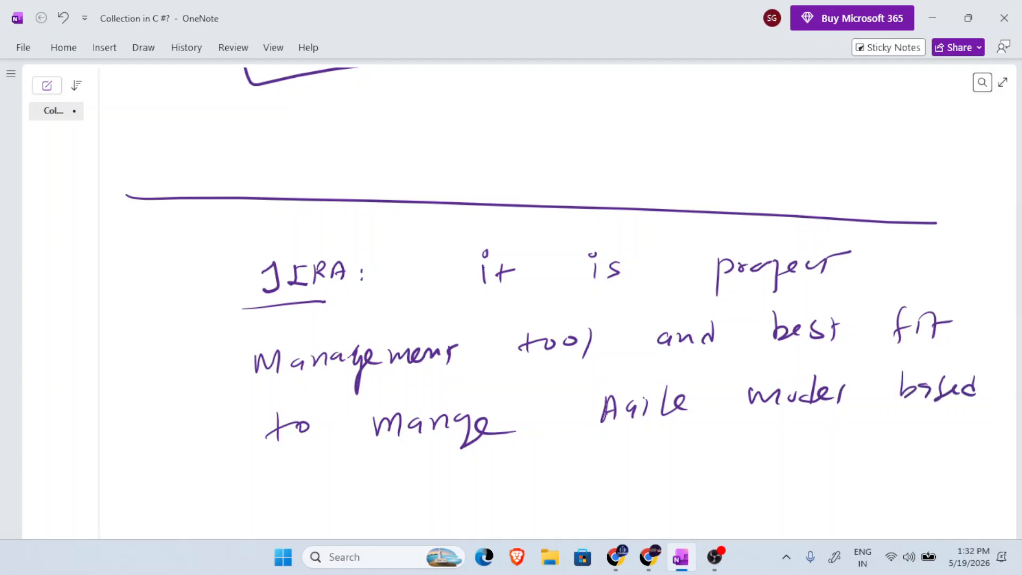
Finish the JIRA definition by handwriting "project." on the next line.
{"action": "mouse_move", "coordinate": [298, 477]}
{"action": "left_mouse_down"}
{"action": "mouse_move", "coordinate": [300, 509]}
{"action": "mouse_move", "coordinate": [312, 487]}
{"action": "left_mouse_up"}
{"action": "mouse_move", "coordinate": [347, 481]}
{"action": "left_mouse_down"}
{"action": "mouse_move", "coordinate": [338, 491]}
{"action": "mouse_move", "coordinate": [352, 515]}
{"action": "left_mouse_up"}
{"action": "left_click_drag", "start_coordinate": [359, 491], "coordinate": [405, 482]}
Start a new handwritten sentence below the definition with "JIRA provide".
{"action": "scroll", "coordinate": [652, 379], "scroll_direction": "down", "scroll_amount": 3}
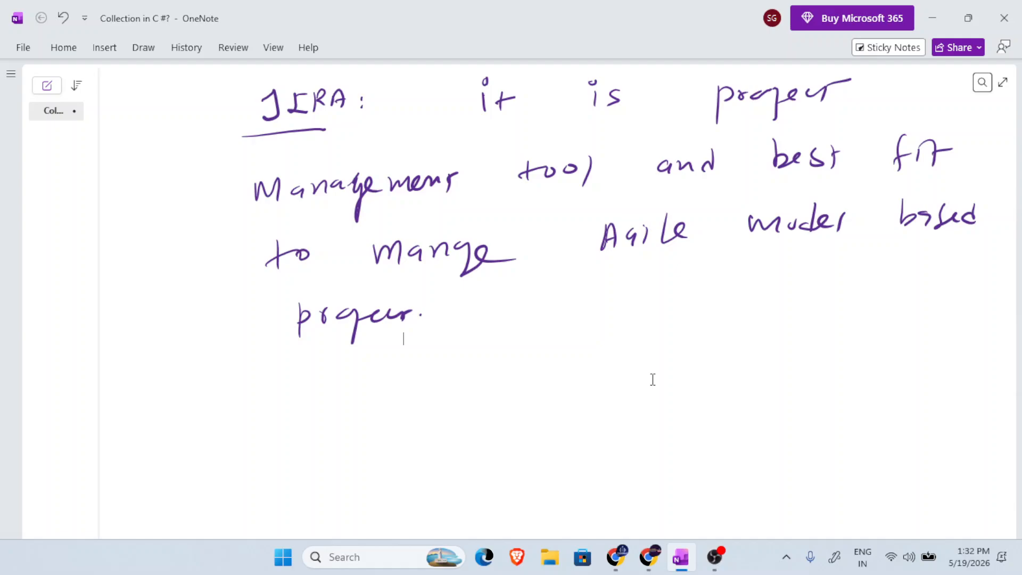
{"action": "scroll", "coordinate": [653, 379], "scroll_direction": "down", "scroll_amount": 2}
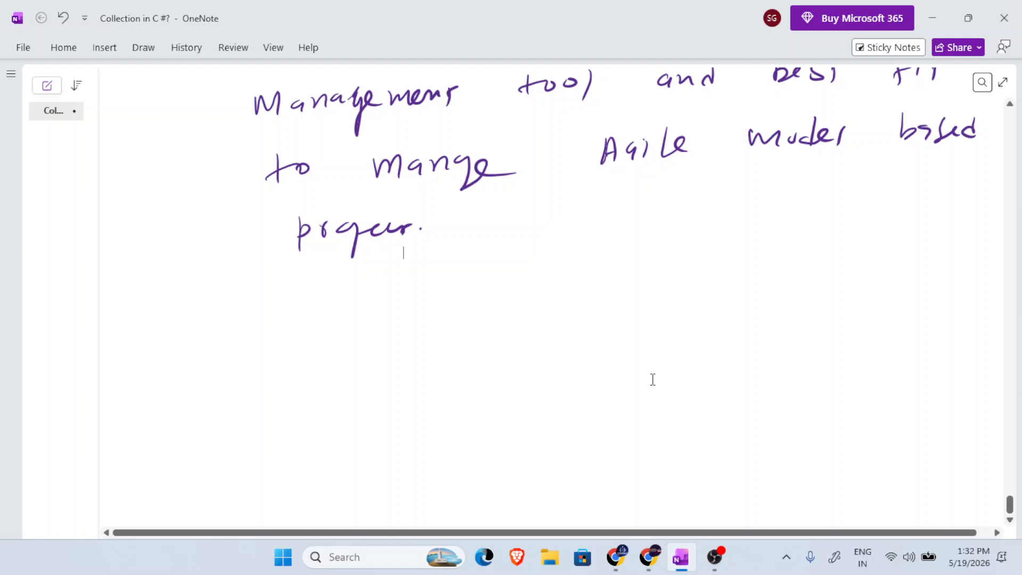
{"action": "mouse_move", "coordinate": [331, 293]}
{"action": "left_mouse_down"}
{"action": "mouse_move", "coordinate": [327, 320]}
{"action": "mouse_move", "coordinate": [314, 322]}
{"action": "mouse_move", "coordinate": [345, 324]}
{"action": "left_mouse_up"}
{"action": "mouse_move", "coordinate": [341, 320]}
{"action": "left_mouse_down"}
{"action": "mouse_move", "coordinate": [362, 317]}
{"action": "mouse_move", "coordinate": [360, 303]}
{"action": "left_mouse_up"}
{"action": "left_click_drag", "start_coordinate": [367, 300], "coordinate": [368, 325]}
{"action": "left_click_drag", "start_coordinate": [368, 299], "coordinate": [385, 322]}
{"action": "mouse_move", "coordinate": [388, 323]}
{"action": "left_mouse_down"}
{"action": "mouse_move", "coordinate": [402, 323]}
{"action": "mouse_move", "coordinate": [400, 314]}
{"action": "left_mouse_up"}
{"action": "left_click_drag", "start_coordinate": [473, 287], "coordinate": [471, 325]}
{"action": "mouse_move", "coordinate": [471, 296]}
{"action": "left_mouse_down"}
{"action": "mouse_move", "coordinate": [473, 306]}
{"action": "mouse_move", "coordinate": [534, 292]}
{"action": "left_mouse_up"}
{"action": "mouse_move", "coordinate": [541, 294]}
{"action": "left_mouse_down"}
{"action": "mouse_move", "coordinate": [542, 306]}
{"action": "mouse_move", "coordinate": [580, 306]}
{"action": "left_mouse_up"}
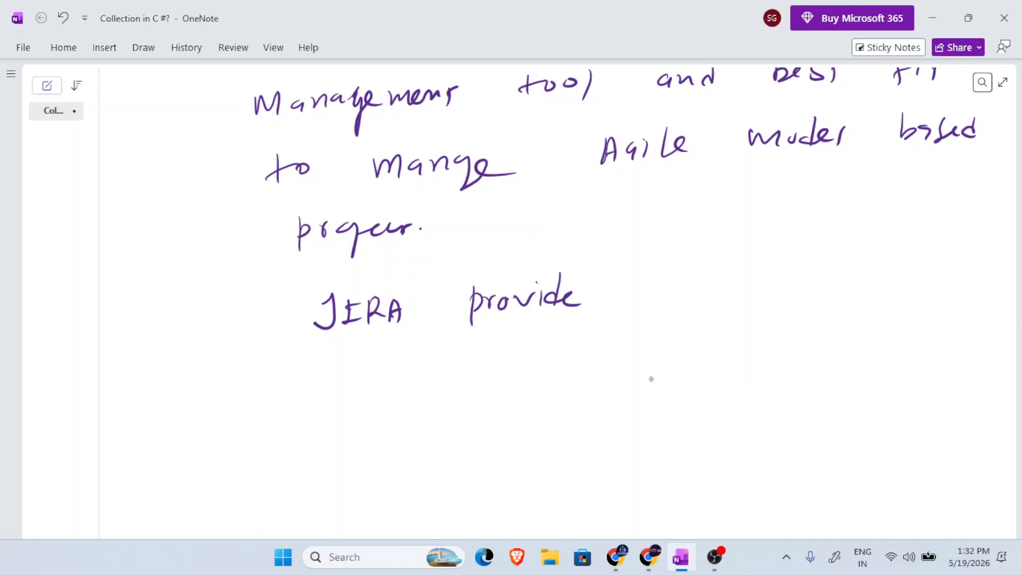
Handwrite "complete Environment" after "JIRA provide" on the same line.
{"action": "left_click_drag", "start_coordinate": [641, 285], "coordinate": [645, 297]}
{"action": "left_click_drag", "start_coordinate": [650, 287], "coordinate": [681, 308]}
{"action": "left_click_drag", "start_coordinate": [682, 290], "coordinate": [695, 299]}
{"action": "left_click_drag", "start_coordinate": [697, 293], "coordinate": [748, 296]}
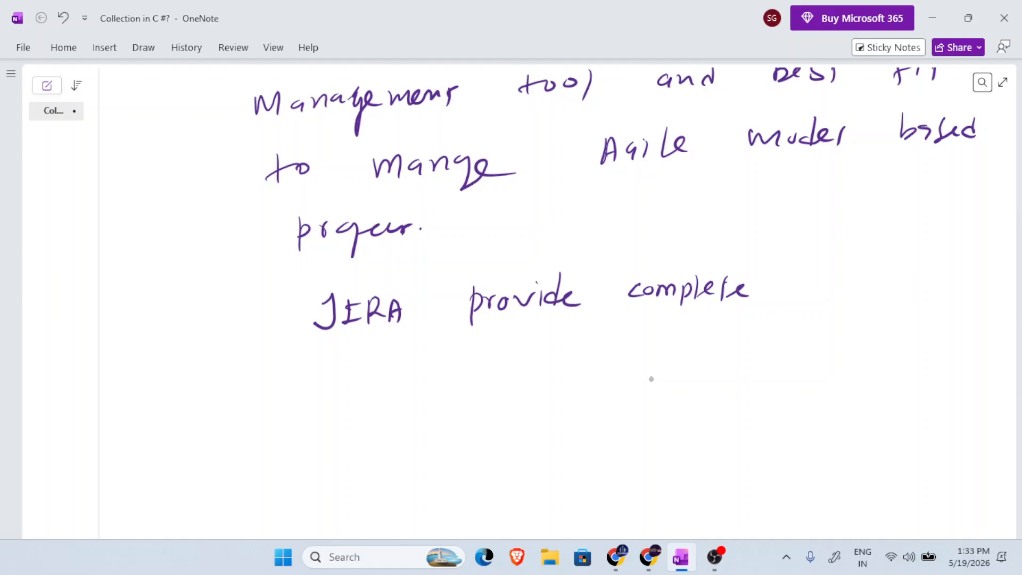
{"action": "left_click_drag", "start_coordinate": [809, 272], "coordinate": [820, 296]}
{"action": "mouse_move", "coordinate": [811, 286]}
{"action": "left_mouse_down"}
{"action": "mouse_move", "coordinate": [836, 293]}
{"action": "mouse_move", "coordinate": [850, 278]}
{"action": "left_mouse_up"}
{"action": "mouse_move", "coordinate": [857, 279]}
{"action": "left_mouse_down"}
{"action": "mouse_move", "coordinate": [856, 295]}
{"action": "mouse_move", "coordinate": [877, 291]}
{"action": "left_mouse_up"}
{"action": "left_click_drag", "start_coordinate": [886, 290], "coordinate": [942, 289]}
{"action": "left_click_drag", "start_coordinate": [947, 291], "coordinate": [956, 275]}
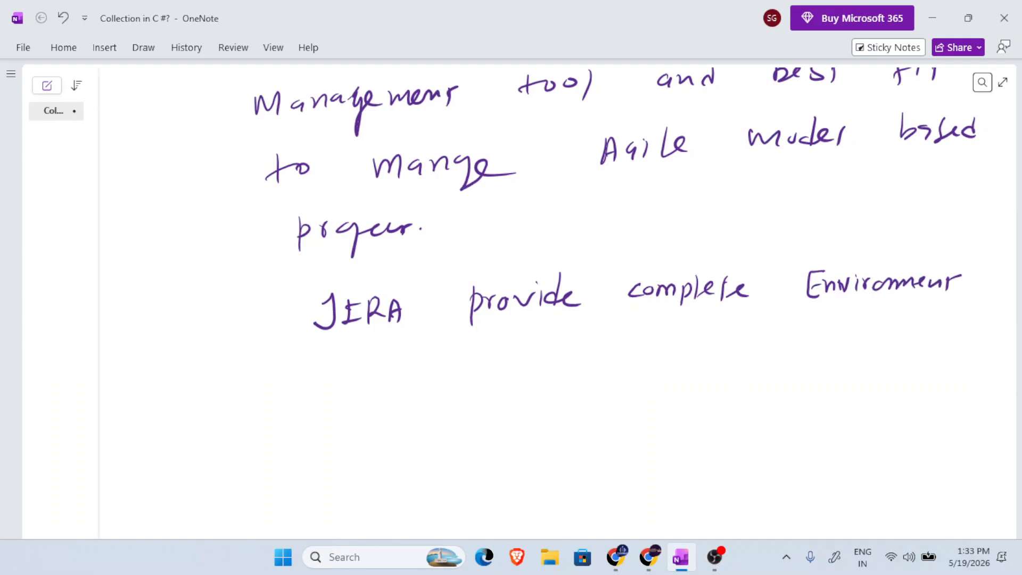
Handwrite "where projects" at the start of the line below "JIRA provide complete Environment".
{"action": "mouse_move", "coordinate": [273, 368]}
{"action": "left_mouse_down"}
{"action": "mouse_move", "coordinate": [281, 394]}
{"action": "mouse_move", "coordinate": [297, 377]}
{"action": "mouse_move", "coordinate": [319, 394]}
{"action": "mouse_move", "coordinate": [336, 386]}
{"action": "left_mouse_up"}
{"action": "left_click_drag", "start_coordinate": [340, 388], "coordinate": [374, 376]}
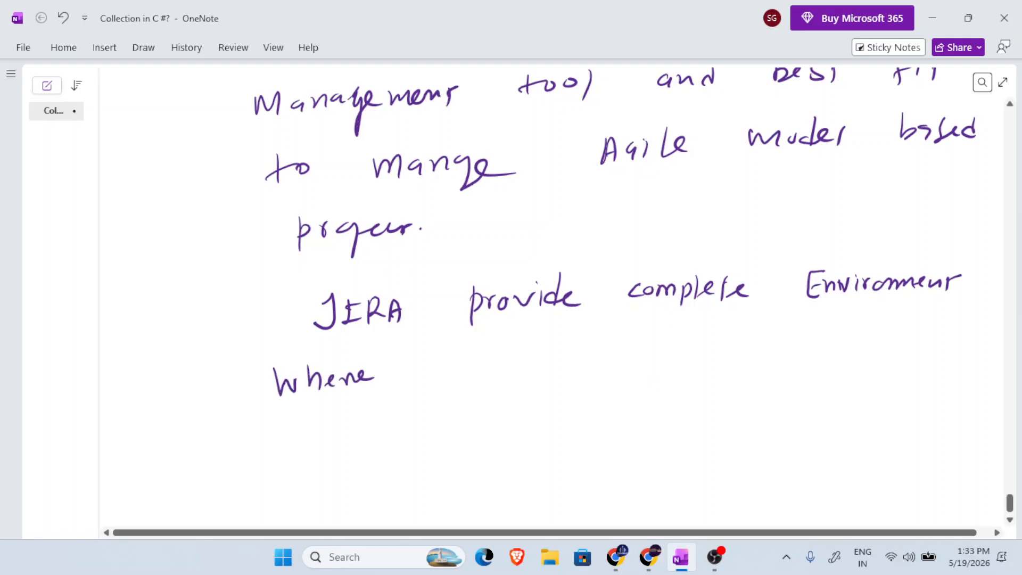
{"action": "mouse_move", "coordinate": [462, 360]}
{"action": "left_mouse_down"}
{"action": "mouse_move", "coordinate": [475, 373]}
{"action": "mouse_move", "coordinate": [555, 358]}
{"action": "mouse_move", "coordinate": [556, 375]}
{"action": "mouse_move", "coordinate": [564, 368]}
{"action": "left_mouse_up"}
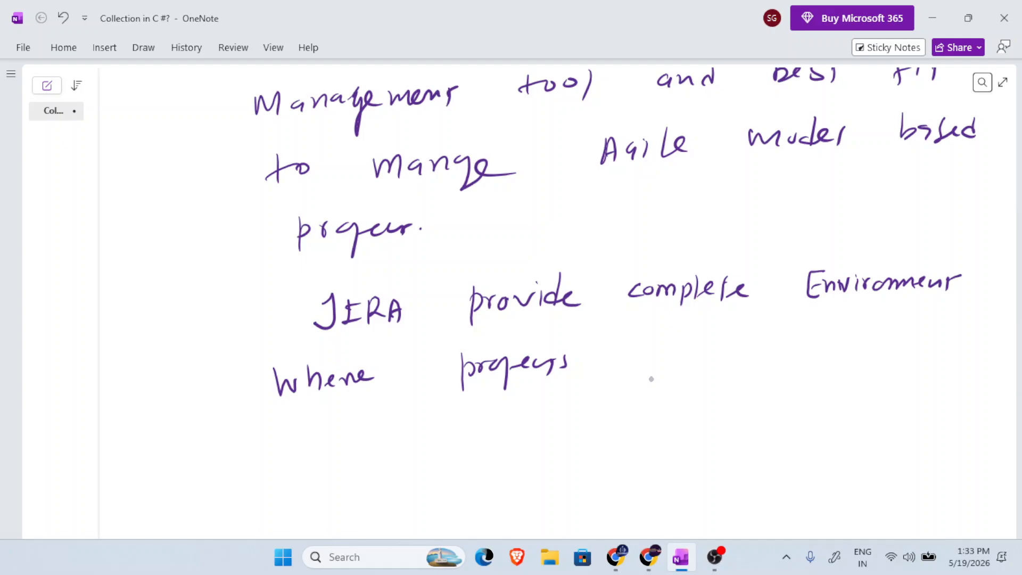
Handwrite "related task will" after "where projects" on the same line.
{"action": "left_click_drag", "start_coordinate": [619, 352], "coordinate": [646, 358]}
{"action": "mouse_move", "coordinate": [656, 338]}
{"action": "left_mouse_down"}
{"action": "mouse_move", "coordinate": [655, 359]}
{"action": "mouse_move", "coordinate": [684, 362]}
{"action": "left_mouse_up"}
{"action": "left_click", "coordinate": [697, 356]}
{"action": "left_click_drag", "start_coordinate": [679, 352], "coordinate": [707, 356]}
{"action": "left_click_drag", "start_coordinate": [721, 349], "coordinate": [725, 361]}
{"action": "mouse_move", "coordinate": [792, 323]}
{"action": "left_mouse_down"}
{"action": "mouse_move", "coordinate": [787, 355]}
{"action": "mouse_move", "coordinate": [802, 338]}
{"action": "left_mouse_up"}
{"action": "left_click_drag", "start_coordinate": [811, 336], "coordinate": [815, 352]}
{"action": "left_click_drag", "start_coordinate": [831, 336], "coordinate": [831, 352]}
{"action": "mouse_move", "coordinate": [894, 332]}
{"action": "left_mouse_down"}
{"action": "mouse_move", "coordinate": [905, 346]}
{"action": "mouse_move", "coordinate": [917, 331]}
{"action": "left_mouse_up"}
{"action": "mouse_move", "coordinate": [925, 334]}
{"action": "left_mouse_down"}
{"action": "mouse_move", "coordinate": [925, 344]}
{"action": "mouse_move", "coordinate": [944, 348]}
{"action": "left_mouse_up"}
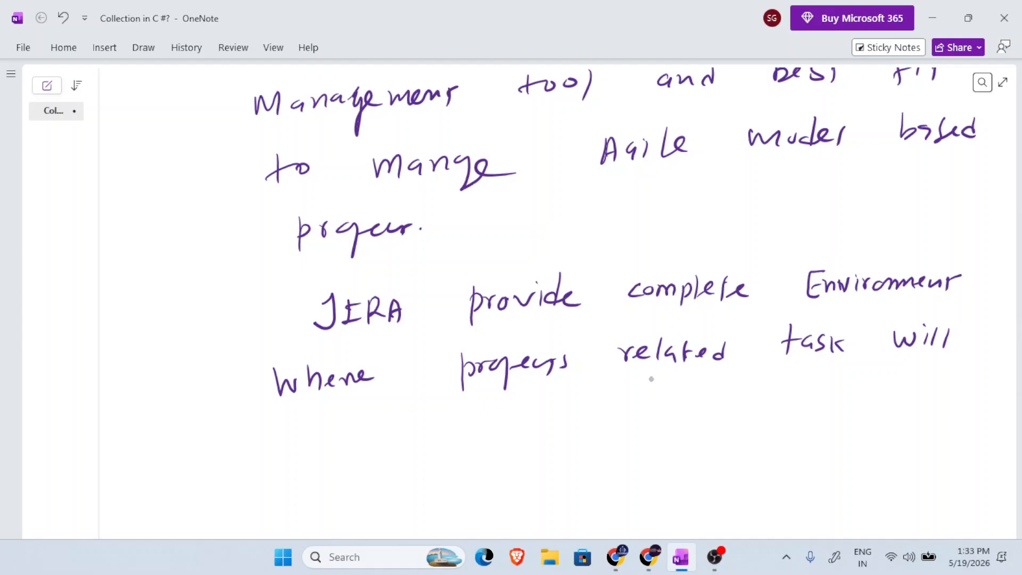
Complete the sentence about the JIRA environment by handwriting "be defined." on the next line.
{"action": "mouse_move", "coordinate": [310, 416]}
{"action": "left_mouse_down"}
{"action": "mouse_move", "coordinate": [325, 442]}
{"action": "mouse_move", "coordinate": [346, 442]}
{"action": "left_mouse_up"}
{"action": "left_click_drag", "start_coordinate": [418, 408], "coordinate": [417, 438]}
{"action": "left_click_drag", "start_coordinate": [421, 429], "coordinate": [443, 436]}
{"action": "mouse_move", "coordinate": [452, 404]}
{"action": "left_mouse_down"}
{"action": "mouse_move", "coordinate": [449, 447]}
{"action": "mouse_move", "coordinate": [462, 420]}
{"action": "left_mouse_up"}
{"action": "left_click_drag", "start_coordinate": [461, 422], "coordinate": [511, 431]}
{"action": "left_click_drag", "start_coordinate": [521, 426], "coordinate": [528, 424]}
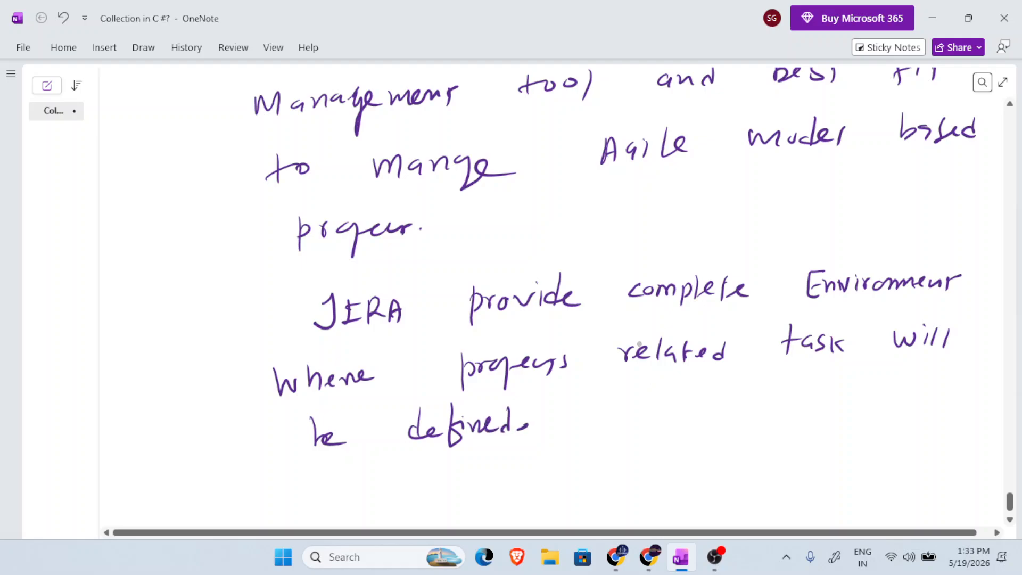
Handwrite the list marker "(1)" below the paragraph and the lead-in line "It provide Dashboard For" above it.
{"action": "scroll", "coordinate": [641, 331], "scroll_direction": "down", "scroll_amount": 3}
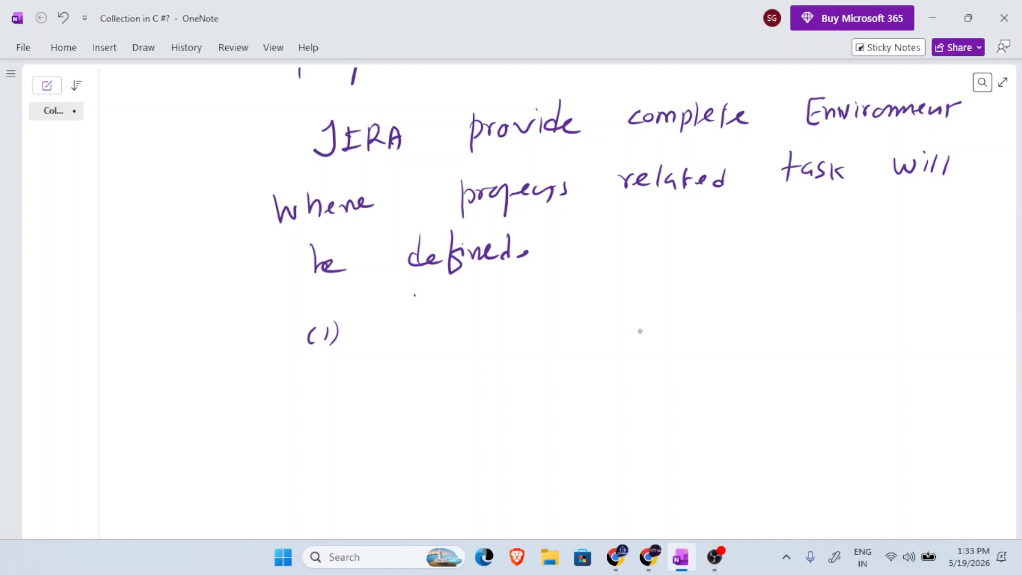
{"action": "mouse_move", "coordinate": [415, 294]}
{"action": "left_mouse_down"}
{"action": "mouse_move", "coordinate": [459, 312]}
{"action": "mouse_move", "coordinate": [542, 298]}
{"action": "left_mouse_up"}
{"action": "mouse_move", "coordinate": [615, 274]}
{"action": "left_mouse_down"}
{"action": "mouse_move", "coordinate": [628, 290]}
{"action": "mouse_move", "coordinate": [662, 271]}
{"action": "mouse_move", "coordinate": [655, 288]}
{"action": "left_mouse_up"}
{"action": "mouse_move", "coordinate": [669, 265]}
{"action": "left_mouse_down"}
{"action": "mouse_move", "coordinate": [680, 284]}
{"action": "mouse_move", "coordinate": [710, 277]}
{"action": "left_mouse_up"}
{"action": "left_click_drag", "start_coordinate": [732, 273], "coordinate": [755, 278]}
{"action": "mouse_move", "coordinate": [807, 260]}
{"action": "left_mouse_down"}
{"action": "mouse_move", "coordinate": [806, 277]}
{"action": "mouse_move", "coordinate": [827, 257]}
{"action": "left_mouse_up"}
{"action": "left_click_drag", "start_coordinate": [806, 267], "coordinate": [841, 272]}
{"action": "left_click_drag", "start_coordinate": [843, 265], "coordinate": [862, 258]}
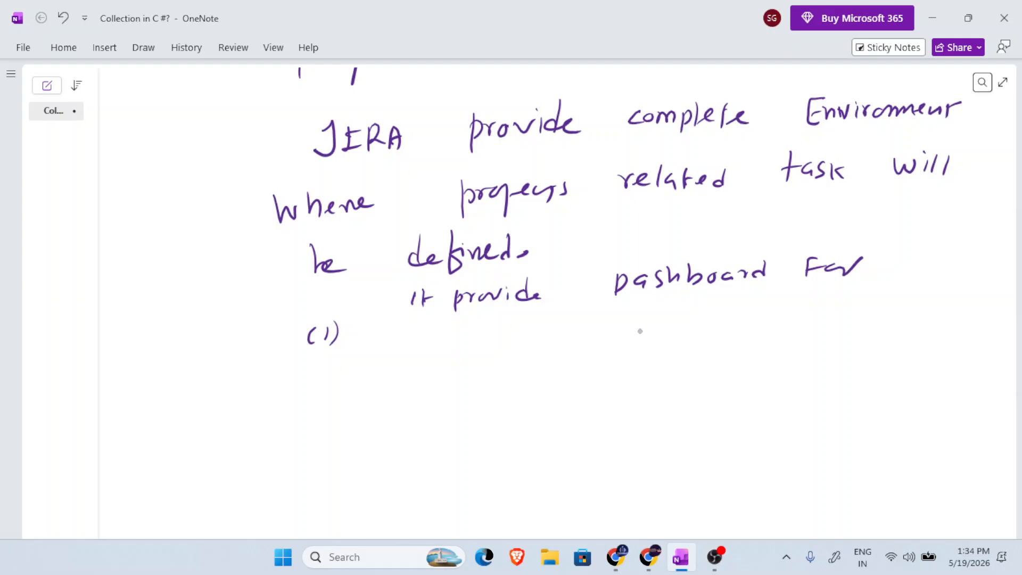
Handwrite "Scrum Template." as list item (1).
{"action": "mouse_move", "coordinate": [410, 328]}
{"action": "left_mouse_down"}
{"action": "mouse_move", "coordinate": [393, 355]}
{"action": "mouse_move", "coordinate": [425, 352]}
{"action": "left_mouse_up"}
{"action": "left_click_drag", "start_coordinate": [442, 348], "coordinate": [473, 335]}
{"action": "left_click_drag", "start_coordinate": [477, 345], "coordinate": [499, 330]}
{"action": "mouse_move", "coordinate": [552, 330]}
{"action": "left_mouse_down"}
{"action": "mouse_move", "coordinate": [579, 320]}
{"action": "mouse_move", "coordinate": [565, 346]}
{"action": "left_mouse_up"}
{"action": "mouse_move", "coordinate": [573, 336]}
{"action": "left_mouse_down"}
{"action": "mouse_move", "coordinate": [618, 335]}
{"action": "mouse_move", "coordinate": [621, 349]}
{"action": "left_mouse_up"}
{"action": "left_click_drag", "start_coordinate": [623, 334], "coordinate": [638, 343]}
{"action": "left_click_drag", "start_coordinate": [663, 326], "coordinate": [676, 337]}
{"action": "left_click_drag", "start_coordinate": [673, 320], "coordinate": [711, 328]}
{"action": "left_click_drag", "start_coordinate": [724, 321], "coordinate": [725, 322]}
Add the handwritten list item "2) KANBAN Template" below the Scrum item.
{"action": "left_click_drag", "start_coordinate": [321, 413], "coordinate": [334, 425]}
{"action": "left_click_drag", "start_coordinate": [340, 406], "coordinate": [335, 452]}
{"action": "mouse_move", "coordinate": [451, 385]}
{"action": "left_mouse_down"}
{"action": "mouse_move", "coordinate": [449, 428]}
{"action": "mouse_move", "coordinate": [471, 413]}
{"action": "left_mouse_up"}
{"action": "mouse_move", "coordinate": [480, 411]}
{"action": "left_mouse_down"}
{"action": "mouse_move", "coordinate": [485, 395]}
{"action": "mouse_move", "coordinate": [493, 410]}
{"action": "left_mouse_up"}
{"action": "mouse_move", "coordinate": [501, 390]}
{"action": "left_mouse_down"}
{"action": "mouse_move", "coordinate": [501, 411]}
{"action": "mouse_move", "coordinate": [519, 409]}
{"action": "left_mouse_up"}
{"action": "mouse_move", "coordinate": [528, 391]}
{"action": "left_mouse_down"}
{"action": "mouse_move", "coordinate": [529, 407]}
{"action": "mouse_move", "coordinate": [559, 383]}
{"action": "left_mouse_up"}
{"action": "left_click_drag", "start_coordinate": [559, 383], "coordinate": [563, 403]}
{"action": "mouse_move", "coordinate": [566, 384]}
{"action": "left_mouse_down"}
{"action": "mouse_move", "coordinate": [566, 403]}
{"action": "mouse_move", "coordinate": [580, 391]}
{"action": "left_mouse_up"}
{"action": "left_click_drag", "start_coordinate": [579, 387], "coordinate": [579, 407]}
{"action": "left_click_drag", "start_coordinate": [644, 376], "coordinate": [669, 371]}
{"action": "mouse_move", "coordinate": [664, 372]}
{"action": "left_mouse_down"}
{"action": "mouse_move", "coordinate": [662, 412]}
{"action": "mouse_move", "coordinate": [683, 398]}
{"action": "left_mouse_up"}
{"action": "mouse_move", "coordinate": [688, 396]}
{"action": "left_mouse_down"}
{"action": "mouse_move", "coordinate": [696, 384]}
{"action": "mouse_move", "coordinate": [720, 407]}
{"action": "left_mouse_up"}
{"action": "left_click_drag", "start_coordinate": [735, 362], "coordinate": [732, 404]}
{"action": "left_click_drag", "start_coordinate": [754, 384], "coordinate": [764, 402]}
{"action": "left_click_drag", "start_coordinate": [760, 387], "coordinate": [772, 385]}
{"action": "mouse_move", "coordinate": [780, 392]}
{"action": "left_mouse_down"}
{"action": "mouse_move", "coordinate": [790, 382]}
{"action": "mouse_move", "coordinate": [805, 395]}
{"action": "left_mouse_up"}
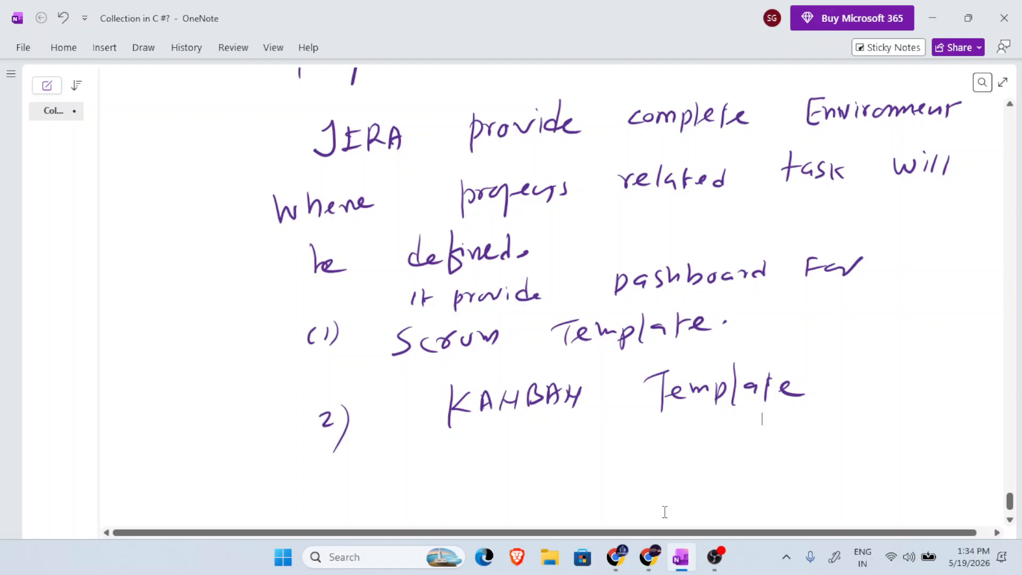
Switch to the Chrome window with the SDLC page and search Google for "jira" in a new tab.
{"action": "mouse_move", "coordinate": [655, 557]}
{"action": "left_click", "coordinate": [692, 500]}
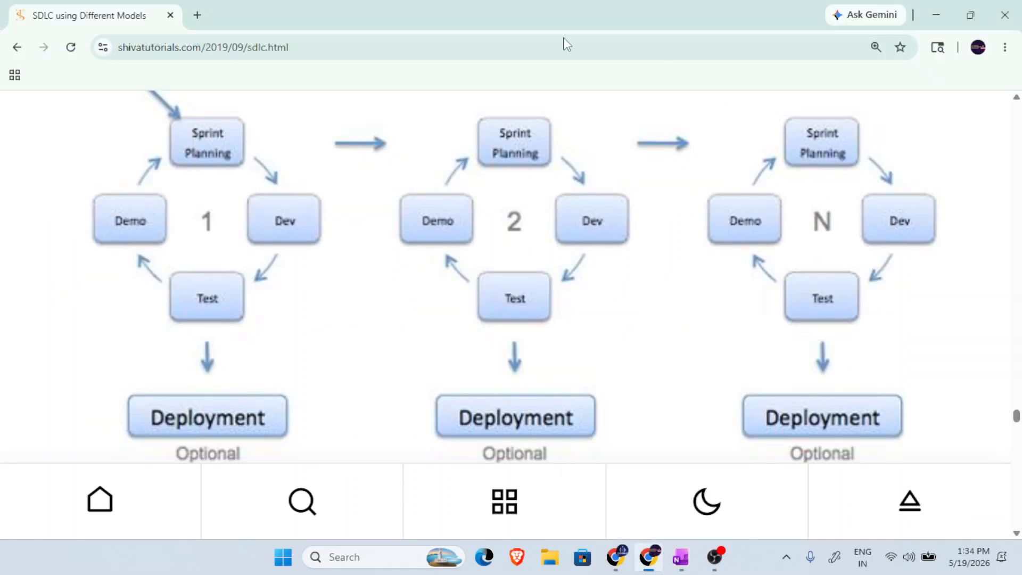
{"action": "left_click", "coordinate": [196, 15]}
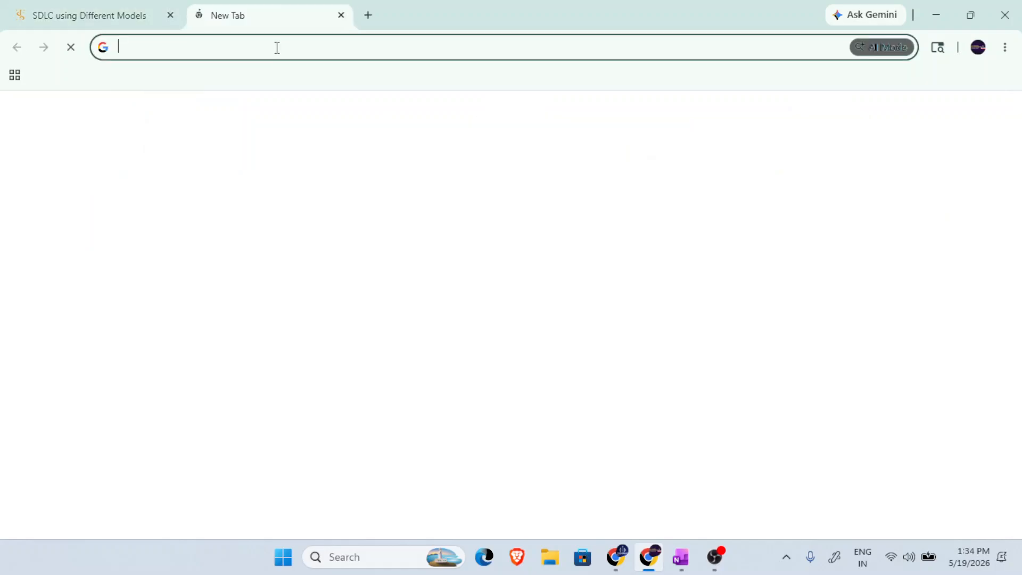
{"action": "type", "text": "jira"}
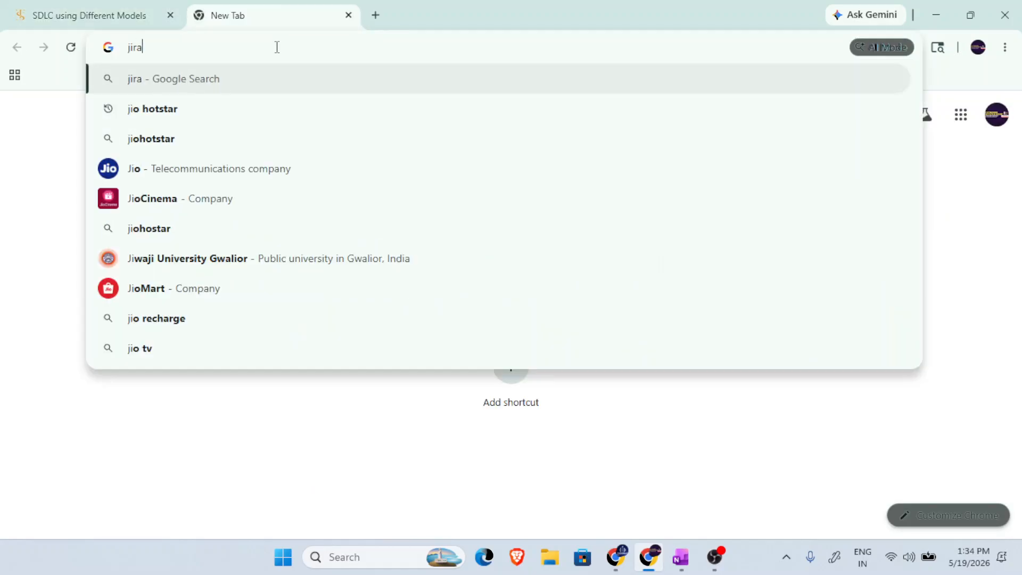
{"action": "key", "text": "Return"}
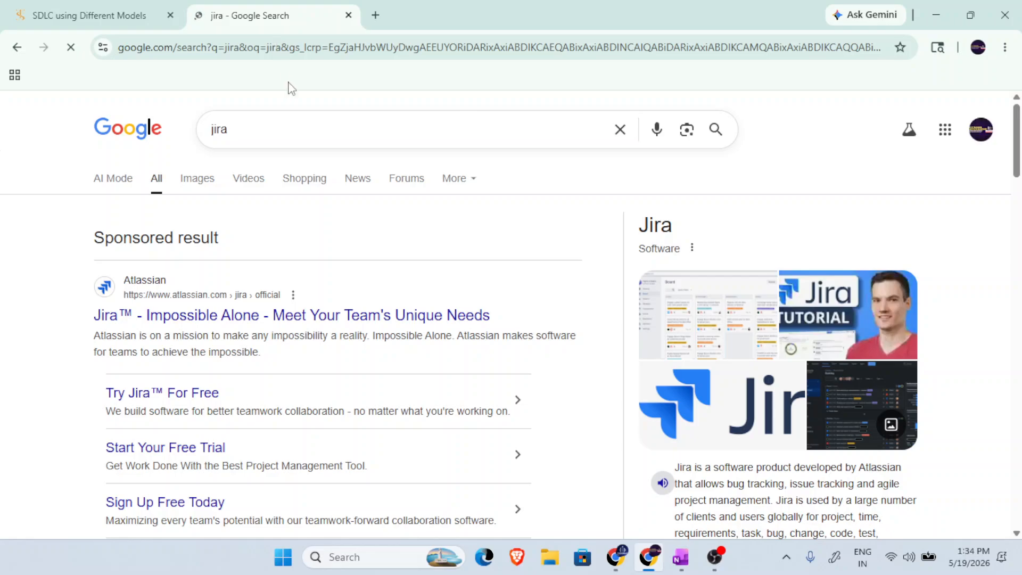
Open Atlassian's sponsored Jira result from the search results.
{"action": "scroll", "coordinate": [267, 224], "scroll_direction": "down", "scroll_amount": 2}
{"action": "scroll", "coordinate": [269, 230], "scroll_direction": "up", "scroll_amount": 2}
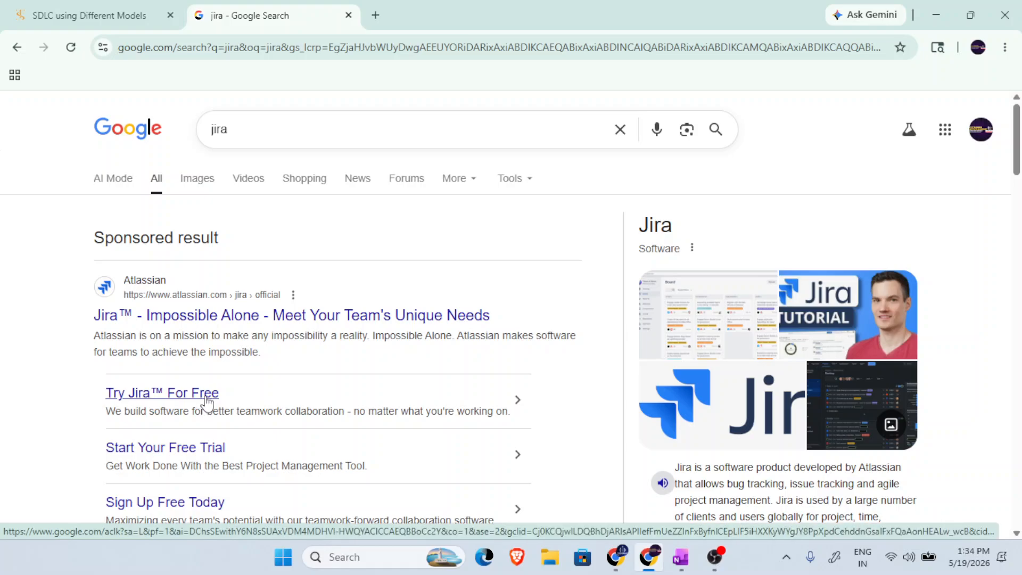
{"action": "left_click", "coordinate": [216, 324]}
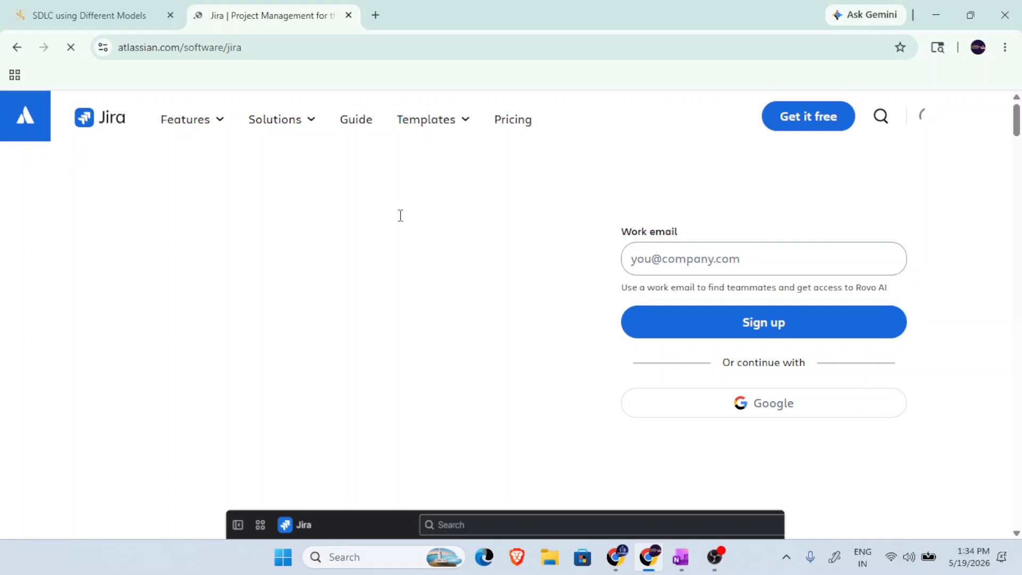
Look through the Jira product page, from the Feature Launch board demo down to the footer and back up to the articles.
{"action": "scroll", "coordinate": [399, 216], "scroll_direction": "down", "scroll_amount": 4}
{"action": "scroll", "coordinate": [400, 215], "scroll_direction": "down", "scroll_amount": 4}
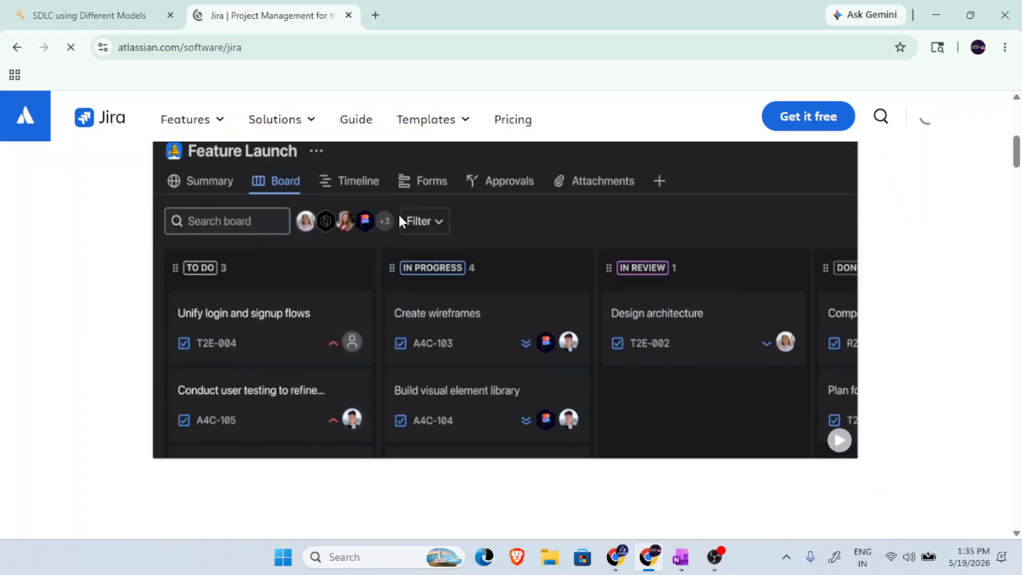
{"action": "scroll", "coordinate": [400, 215], "scroll_direction": "up", "scroll_amount": 4}
{"action": "scroll", "coordinate": [445, 320], "scroll_direction": "down", "scroll_amount": 3}
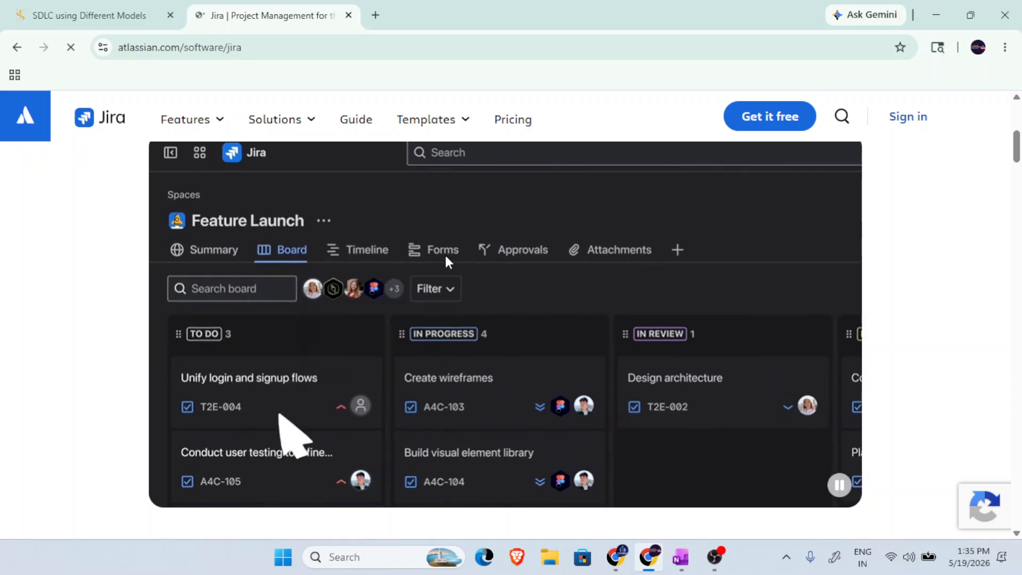
{"action": "scroll", "coordinate": [683, 342], "scroll_direction": "down", "scroll_amount": 3}
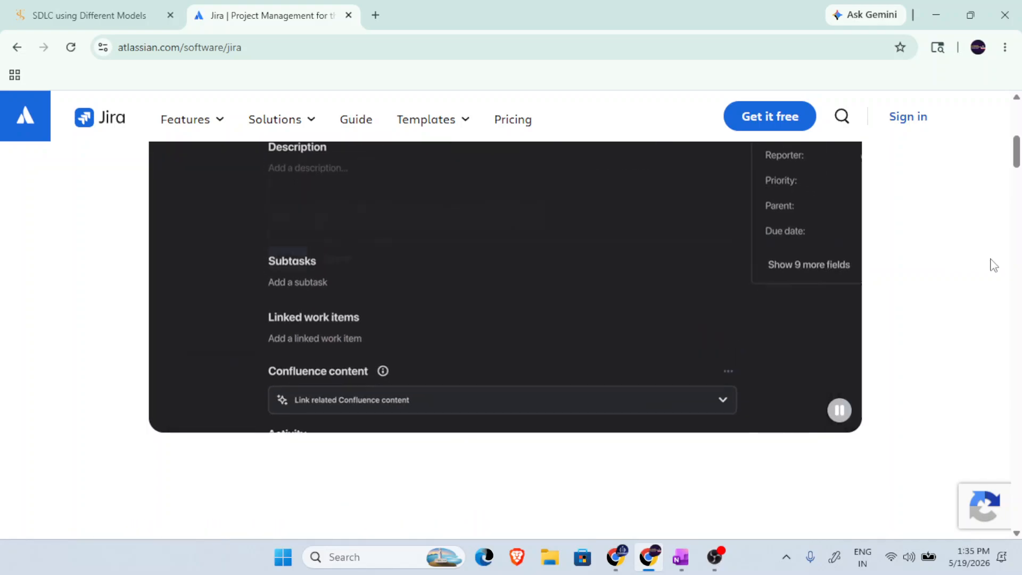
{"action": "scroll", "coordinate": [990, 259], "scroll_direction": "up", "scroll_amount": 2}
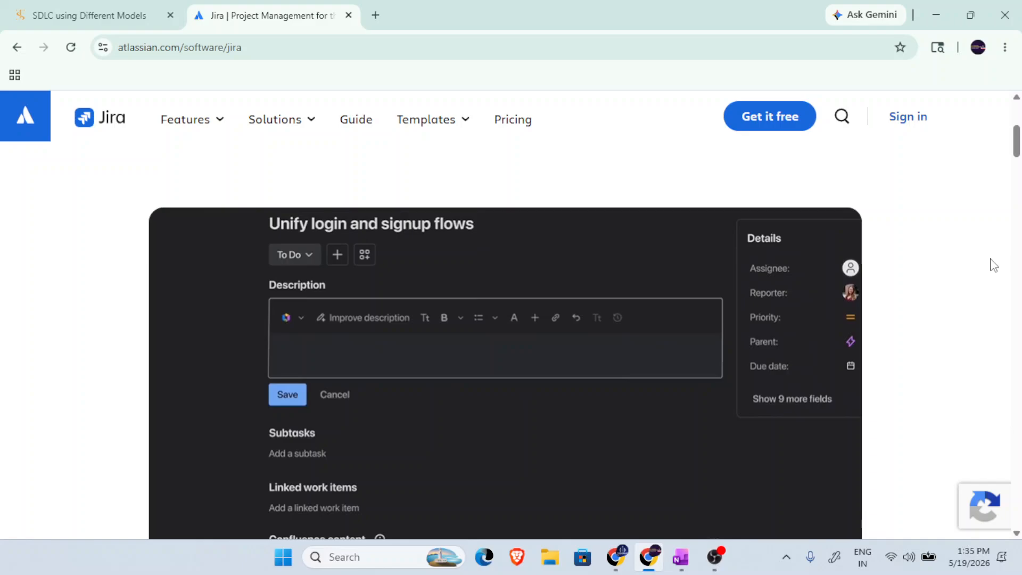
{"action": "scroll", "coordinate": [993, 264], "scroll_direction": "down", "scroll_amount": 8}
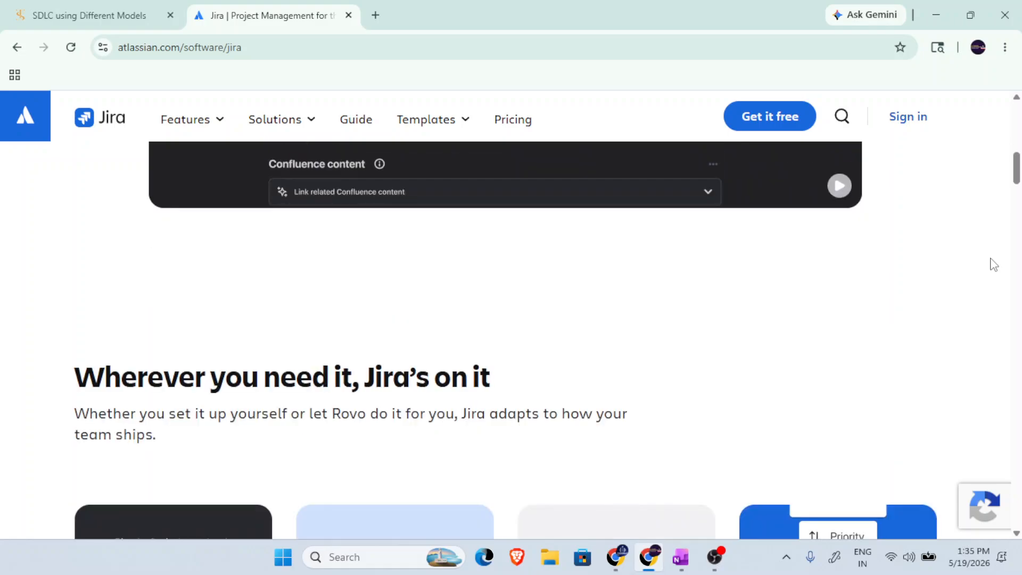
{"action": "scroll", "coordinate": [994, 265], "scroll_direction": "down", "scroll_amount": 12}
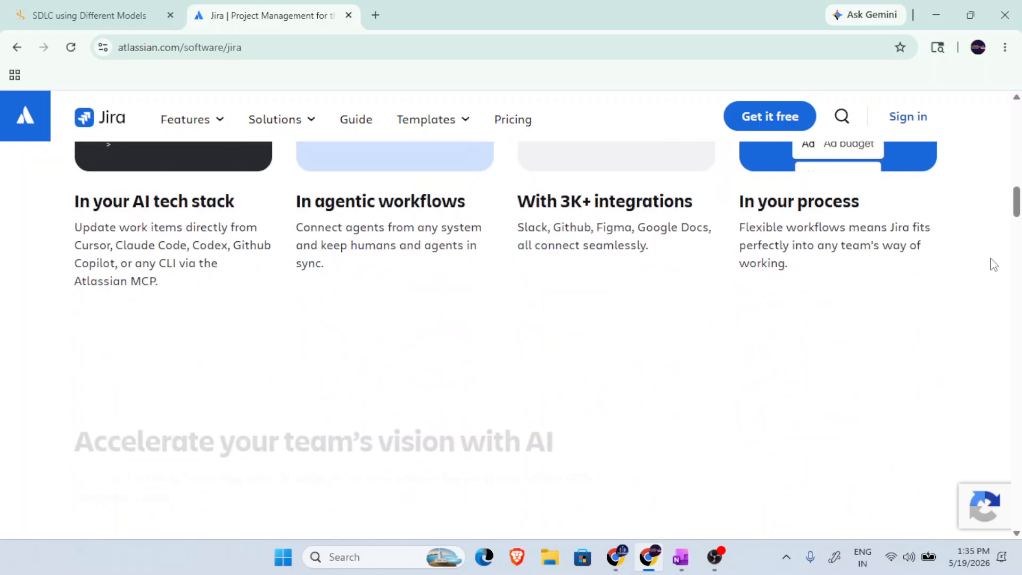
{"action": "scroll", "coordinate": [993, 265], "scroll_direction": "down", "scroll_amount": 2}
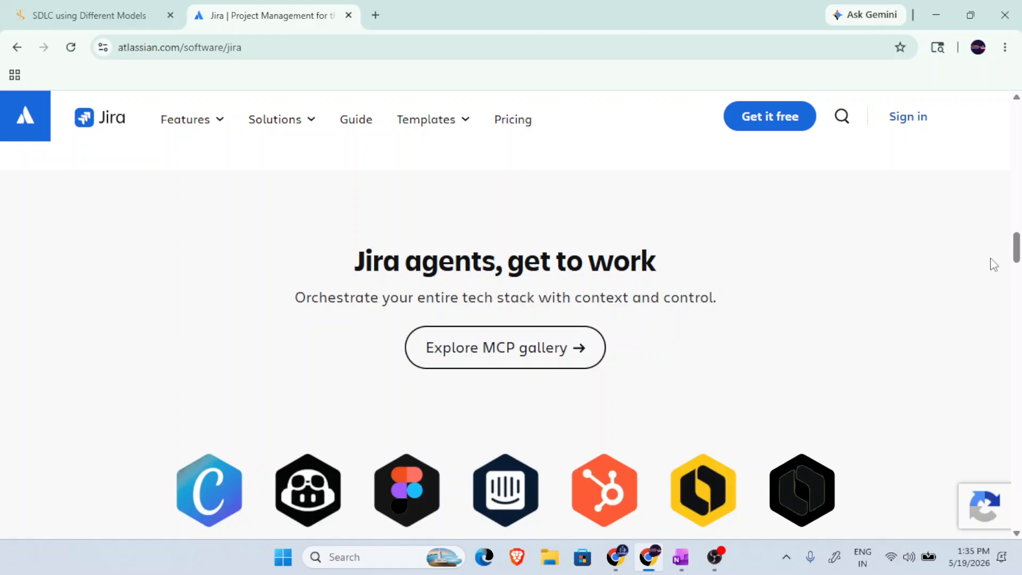
{"action": "scroll", "coordinate": [993, 264], "scroll_direction": "down", "scroll_amount": 11}
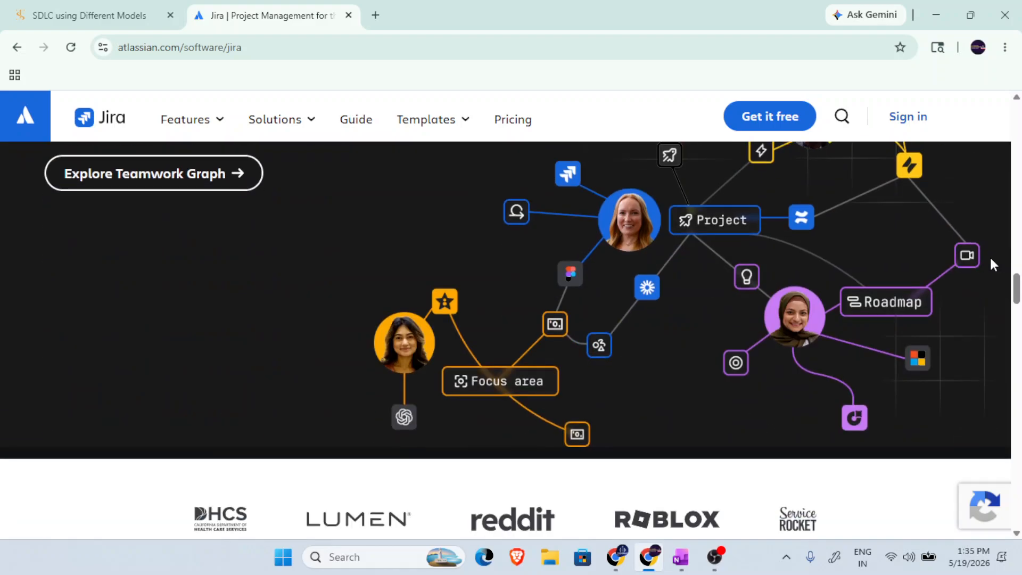
{"action": "scroll", "coordinate": [993, 265], "scroll_direction": "down", "scroll_amount": 2}
{"action": "scroll", "coordinate": [993, 264], "scroll_direction": "down", "scroll_amount": 15}
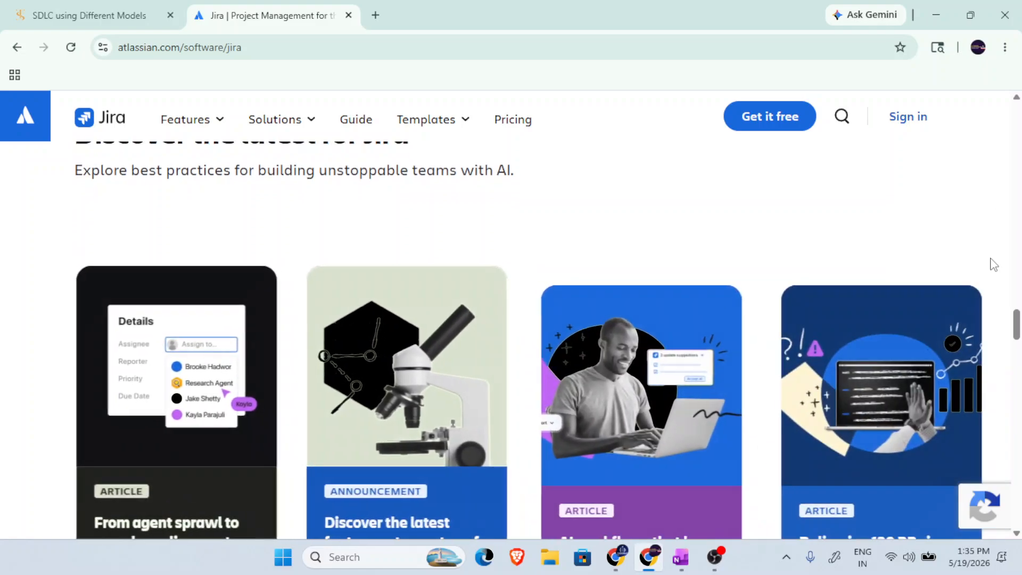
{"action": "scroll", "coordinate": [993, 264], "scroll_direction": "down", "scroll_amount": 13}
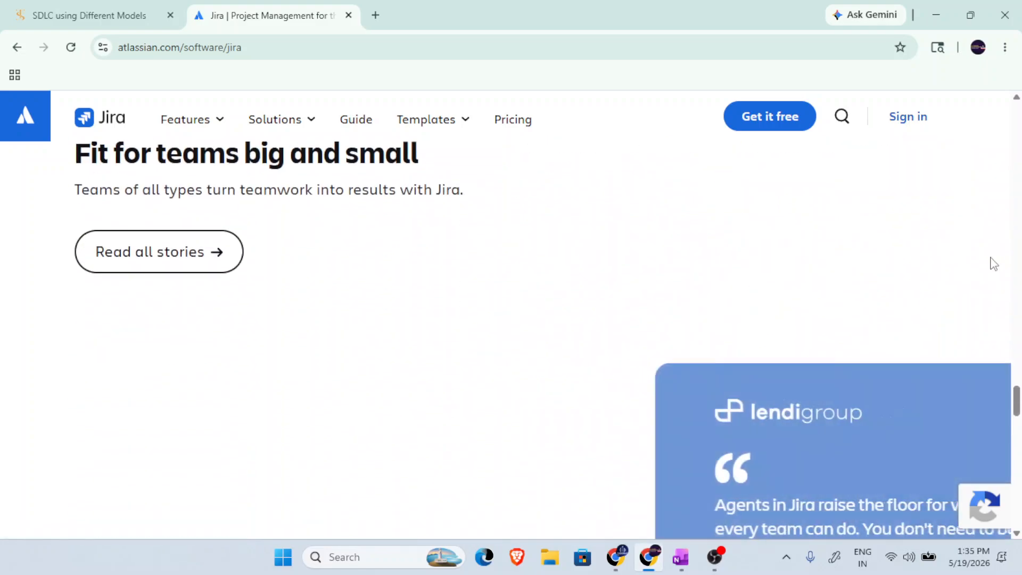
{"action": "scroll", "coordinate": [992, 264], "scroll_direction": "down", "scroll_amount": 15}
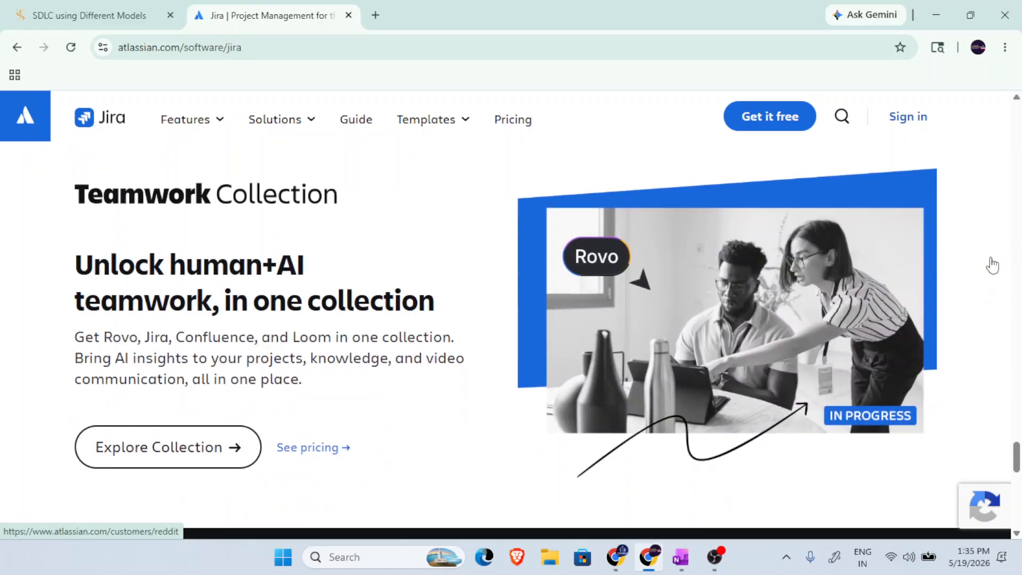
{"action": "scroll", "coordinate": [993, 266], "scroll_direction": "up", "scroll_amount": 18}
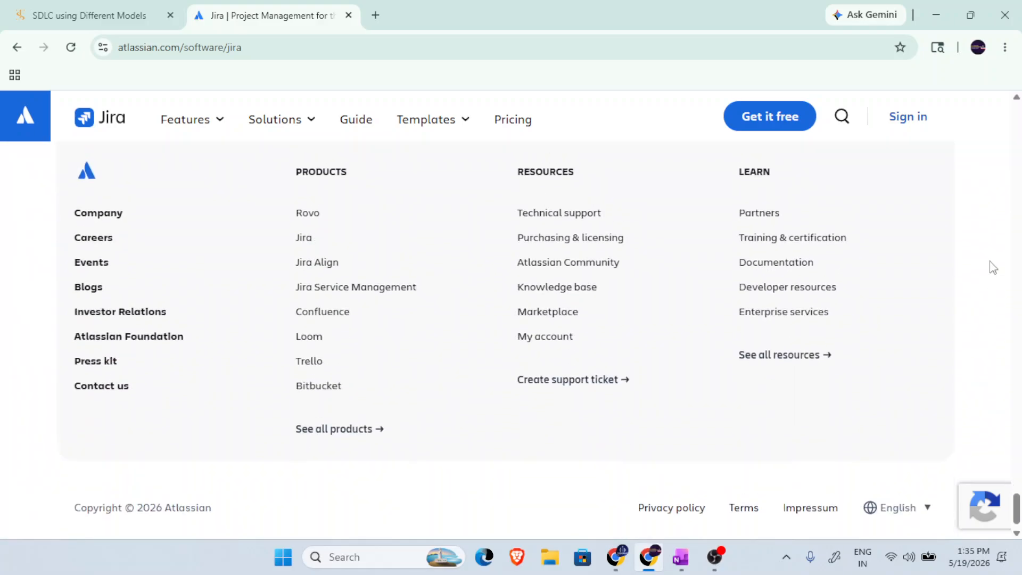
{"action": "scroll", "coordinate": [997, 264], "scroll_direction": "up", "scroll_amount": 15}
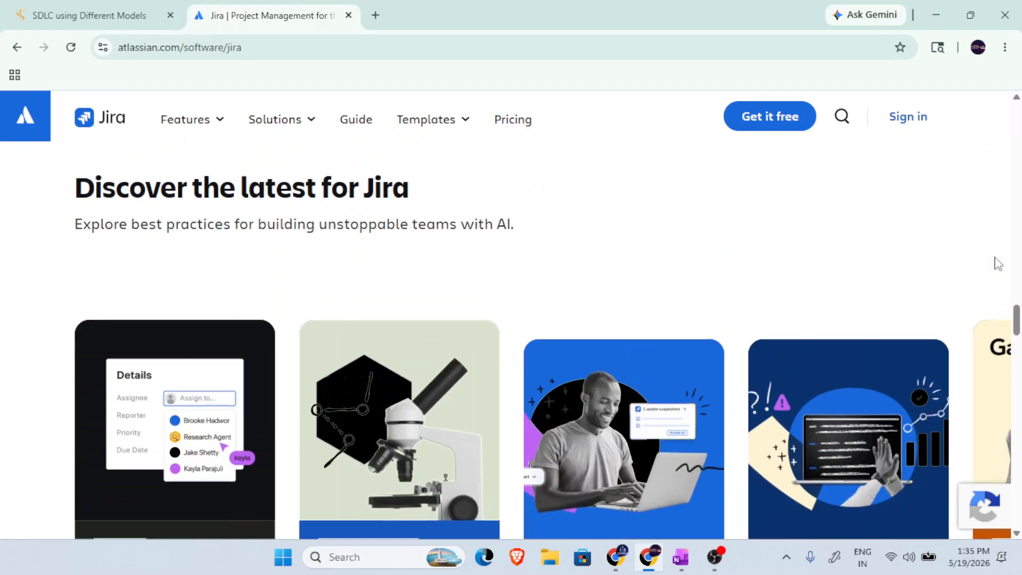
{"action": "scroll", "coordinate": [998, 265], "scroll_direction": "up", "scroll_amount": 5}
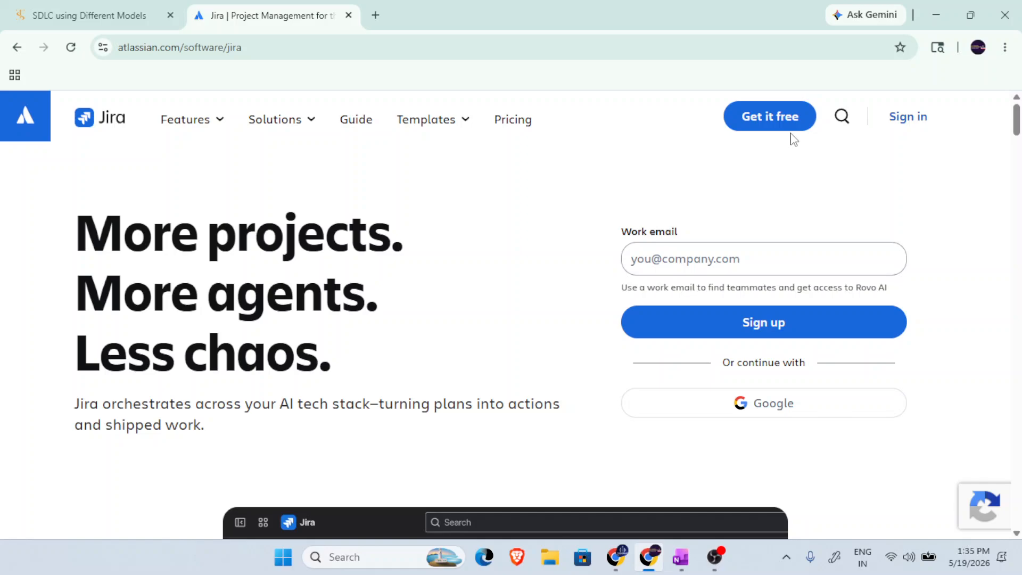
{"action": "left_click", "coordinate": [780, 119]}
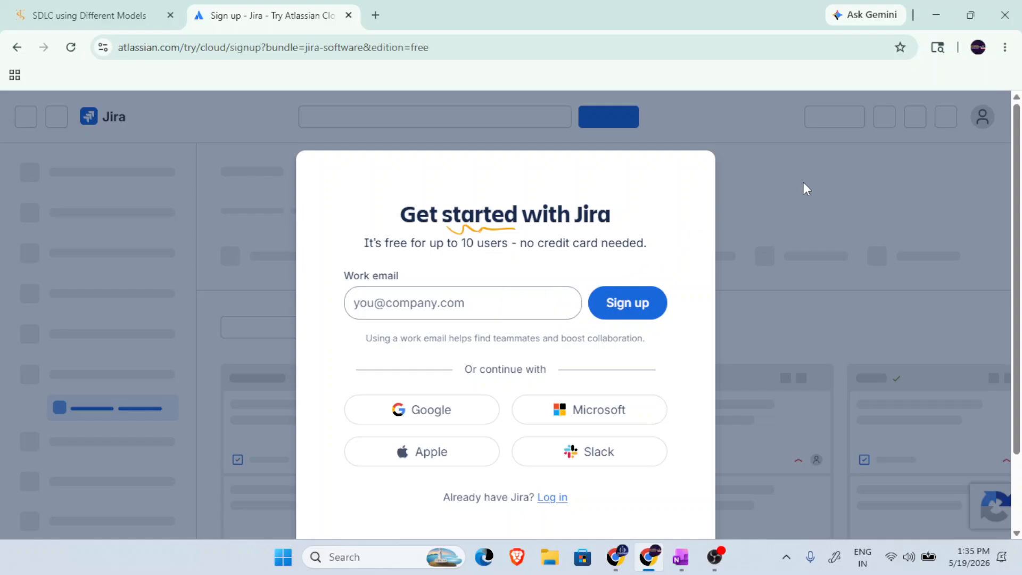
{"action": "left_click", "coordinate": [69, 49]}
{"action": "left_click", "coordinate": [16, 48]}
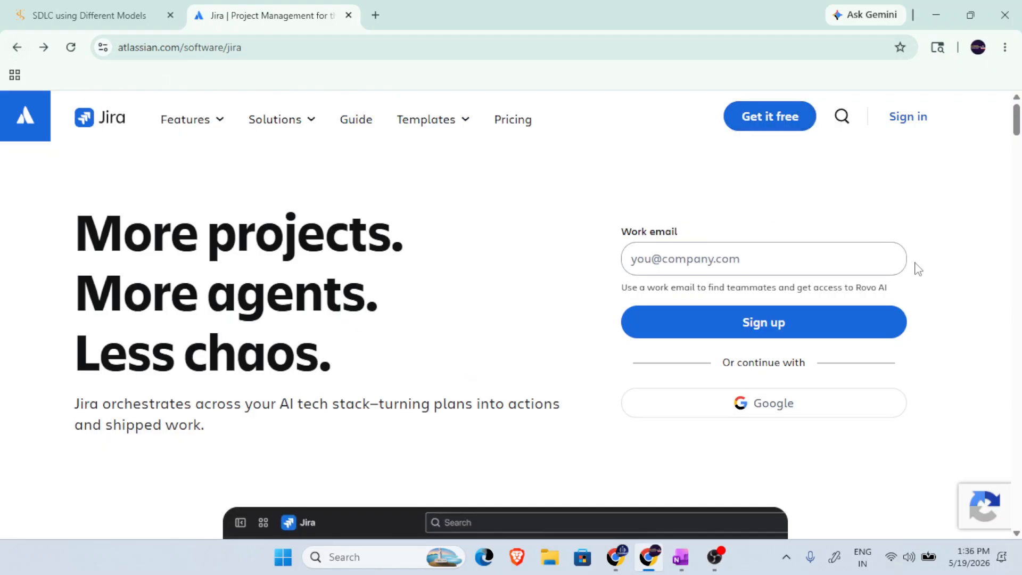
Sign up for free Jira with the first listed Google account and create a site under the suggested name.
{"action": "left_click", "coordinate": [777, 127]}
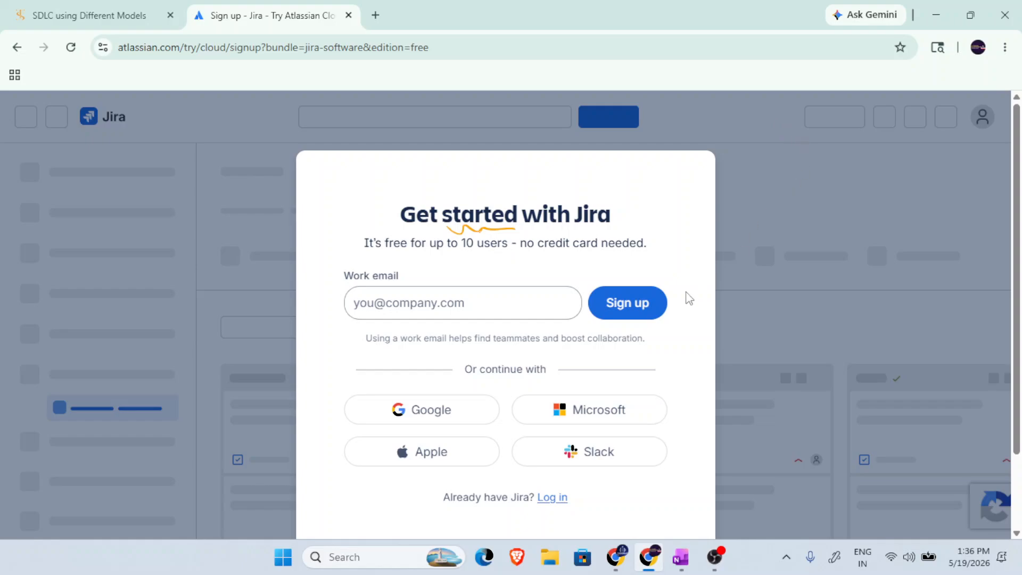
{"action": "scroll", "coordinate": [479, 414], "scroll_direction": "down", "scroll_amount": 2}
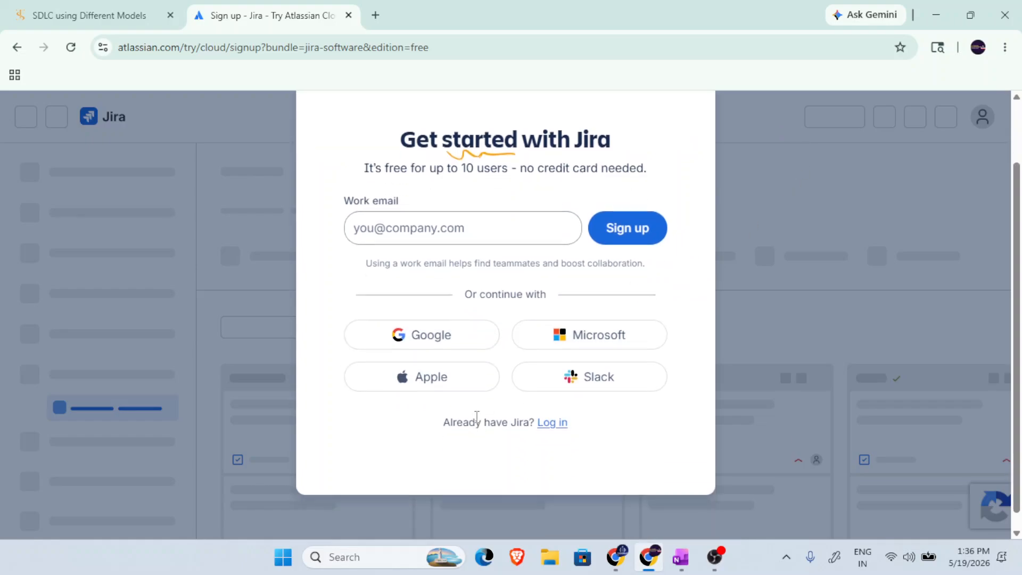
{"action": "left_click", "coordinate": [435, 341]}
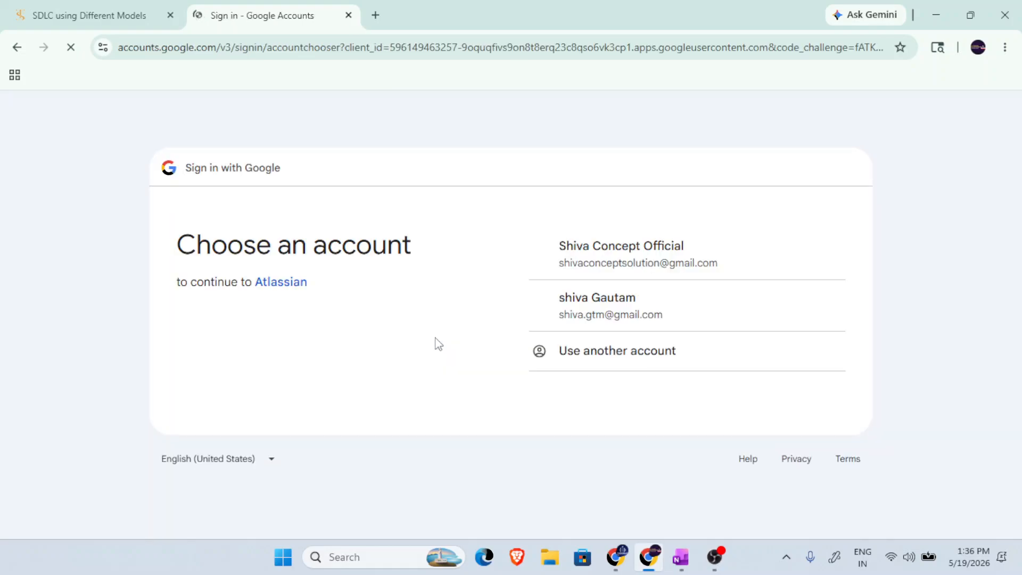
{"action": "left_click", "coordinate": [623, 256]}
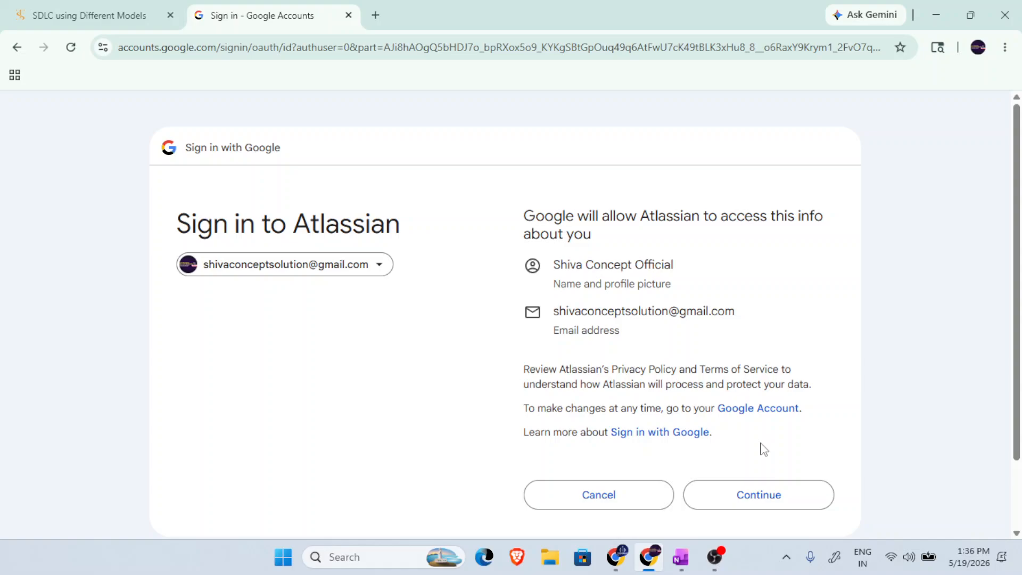
{"action": "left_click", "coordinate": [757, 491]}
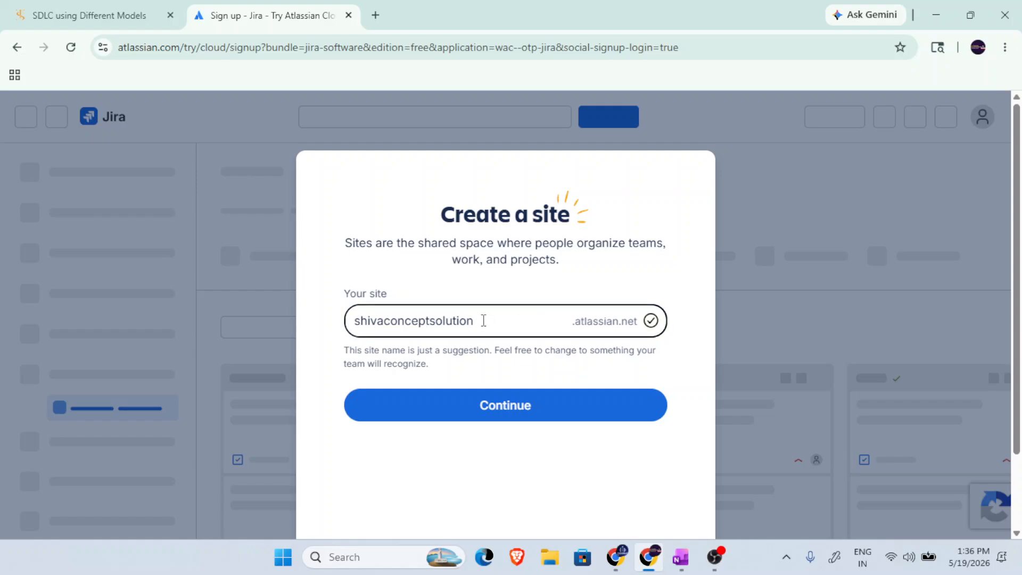
{"action": "left_click", "coordinate": [588, 406]}
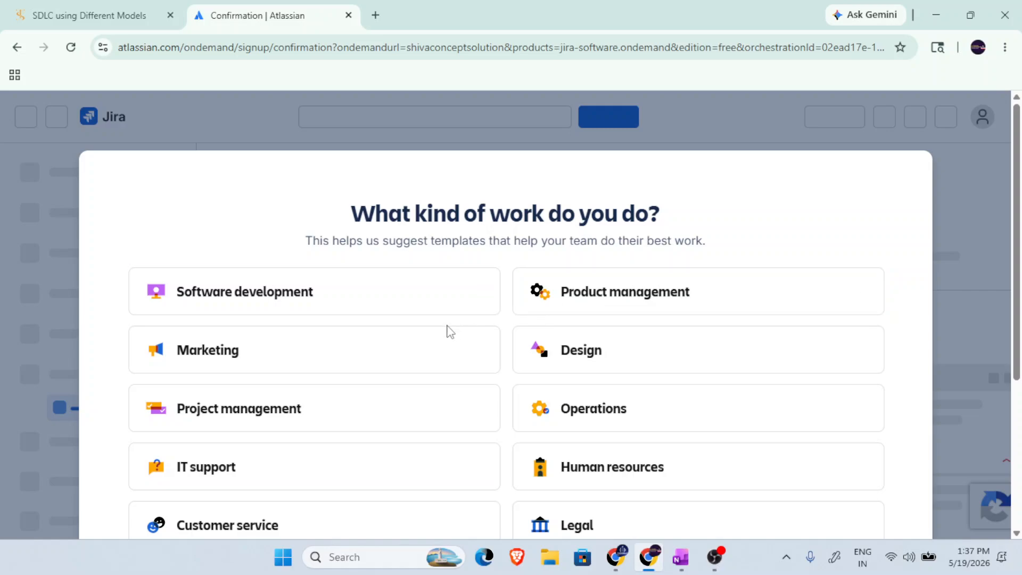
Choose Software development as the kind of work in the Jira setup.
{"action": "scroll", "coordinate": [447, 329], "scroll_direction": "down", "scroll_amount": 4}
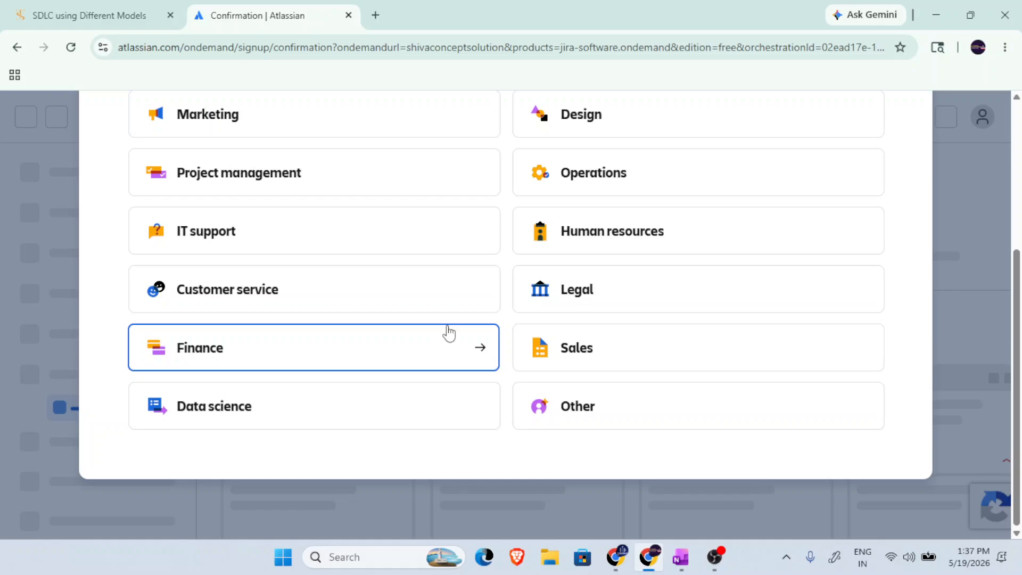
{"action": "scroll", "coordinate": [449, 333], "scroll_direction": "up", "scroll_amount": 3}
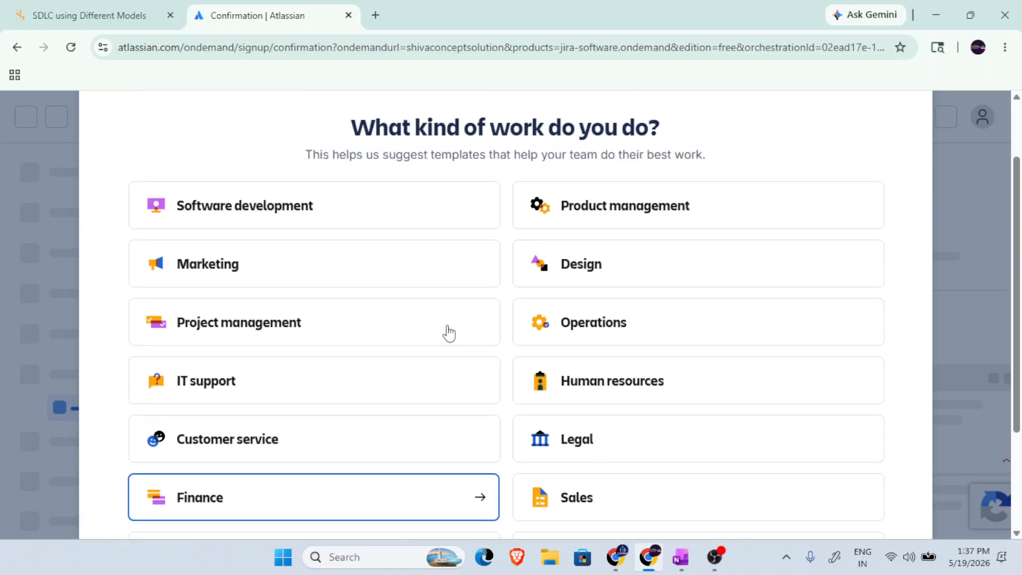
{"action": "left_click", "coordinate": [304, 220]}
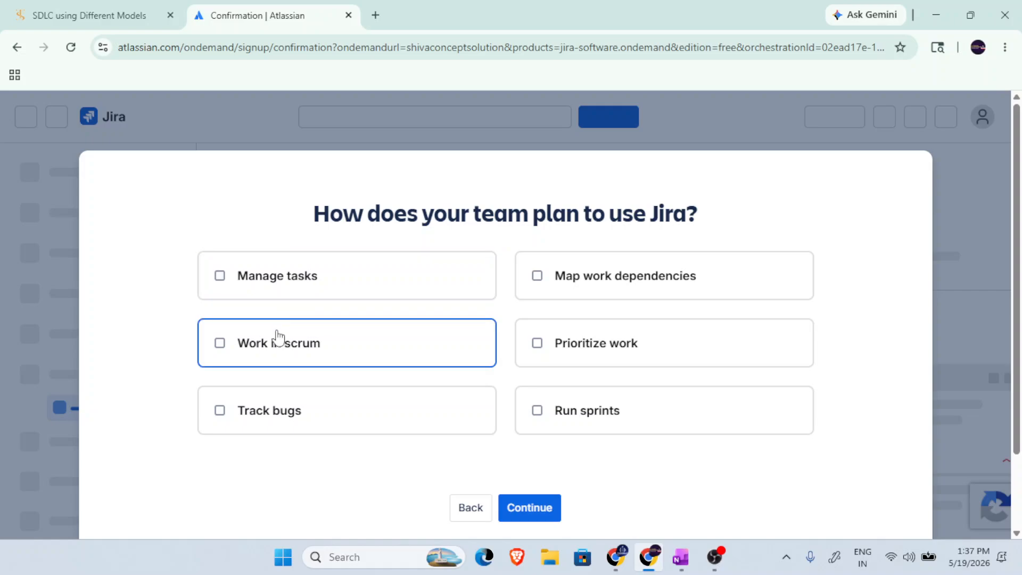
Select Manage tasks, Work in scrum, Track bugs, Map work dependencies, Prioritize work and Run sprints as the team's planned uses, and continue.
{"action": "left_click", "coordinate": [245, 346]}
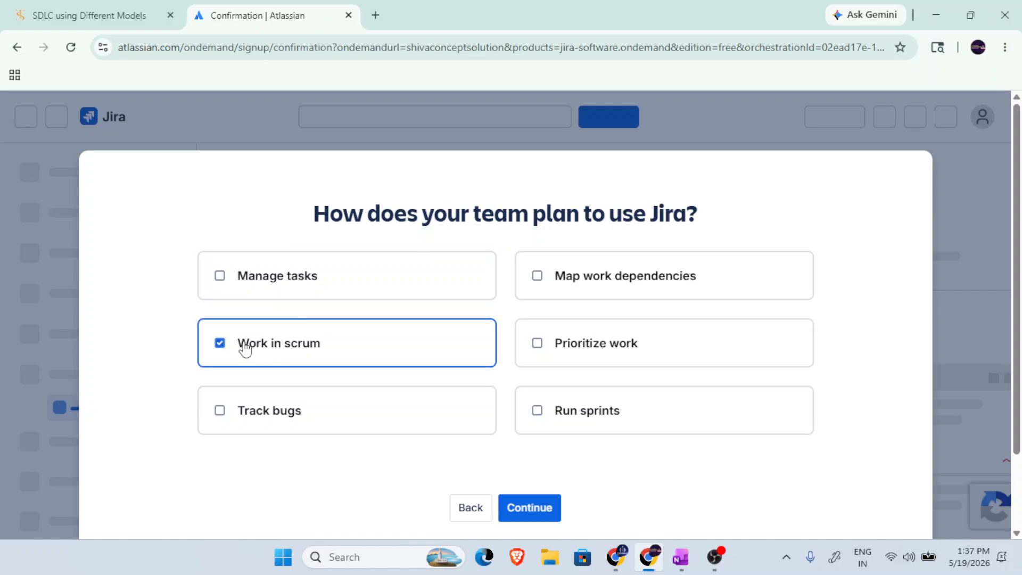
{"action": "left_click", "coordinate": [249, 282]}
{"action": "left_click", "coordinate": [580, 414]}
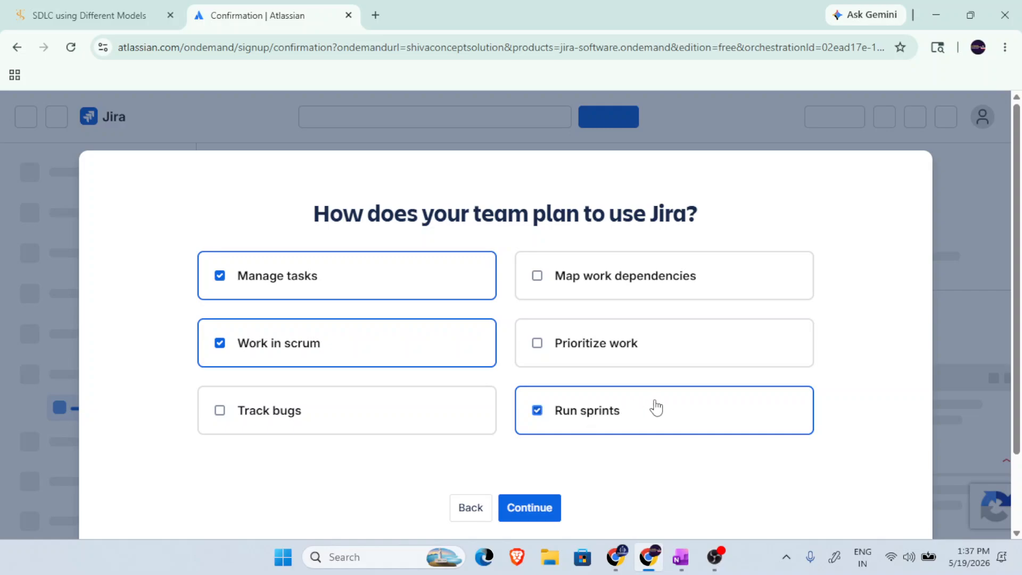
{"action": "left_click", "coordinate": [284, 418]}
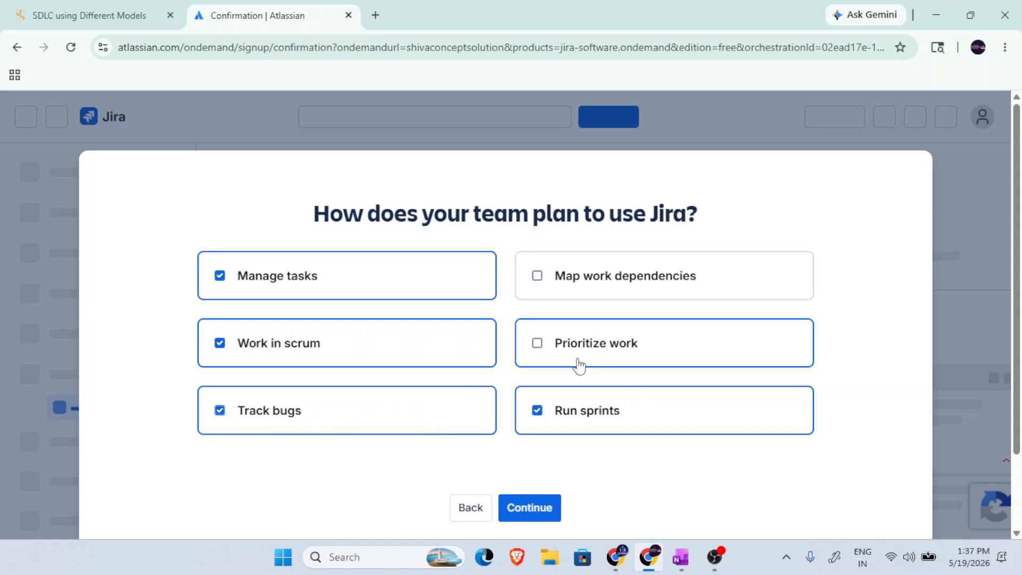
{"action": "left_click", "coordinate": [618, 346]}
{"action": "left_click", "coordinate": [537, 277]}
{"action": "scroll", "coordinate": [568, 365], "scroll_direction": "down", "scroll_amount": 2}
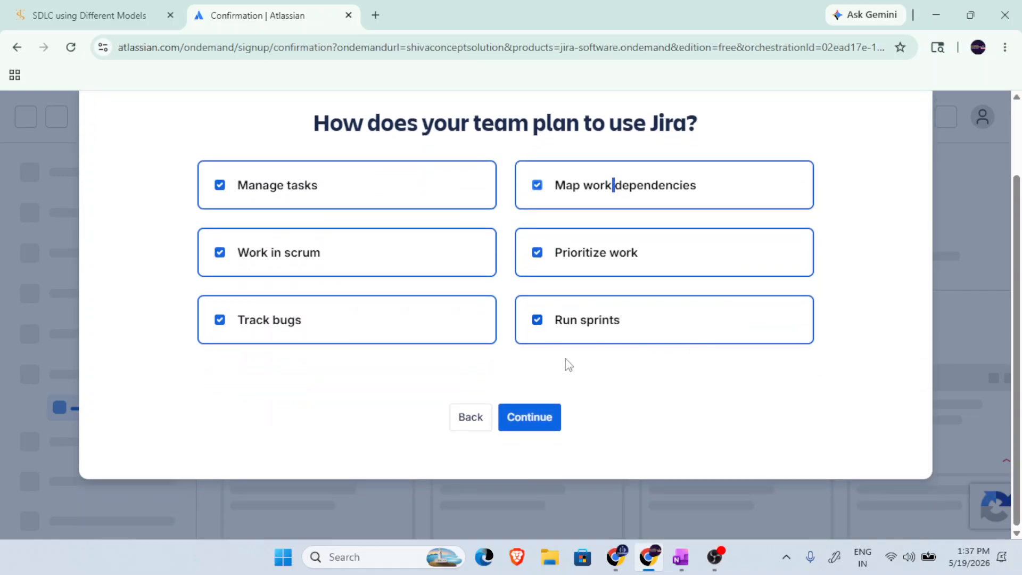
{"action": "left_click", "coordinate": [530, 417]}
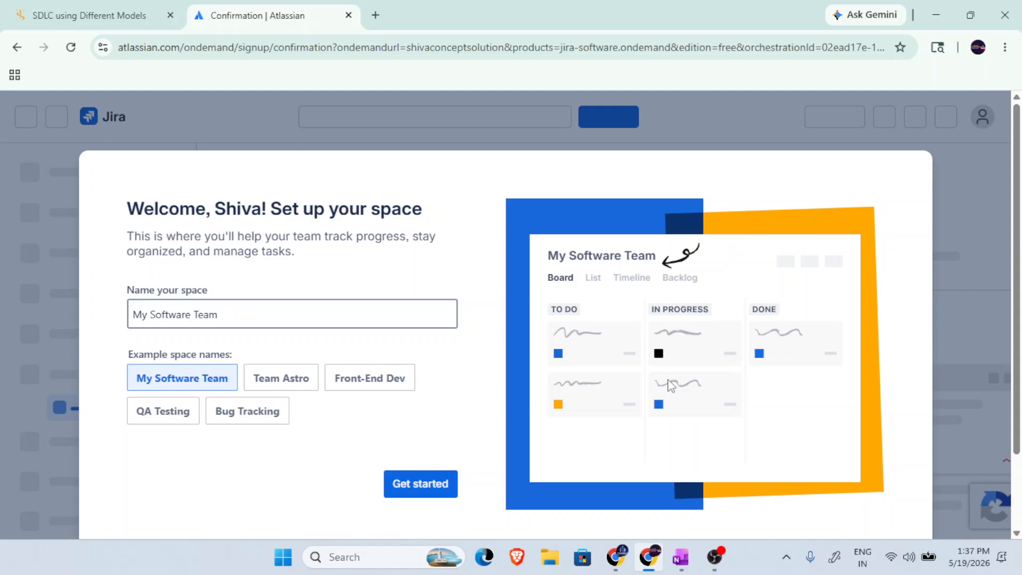
Name the space with the example name QA Testing and continue to the work types.
{"action": "scroll", "coordinate": [678, 356], "scroll_direction": "down", "scroll_amount": 2}
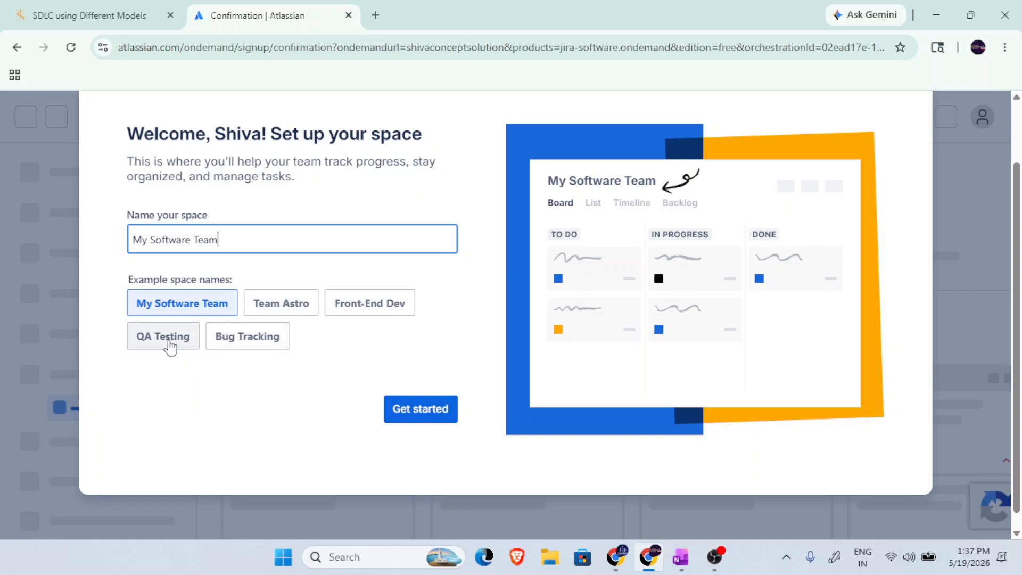
{"action": "left_click", "coordinate": [169, 346]}
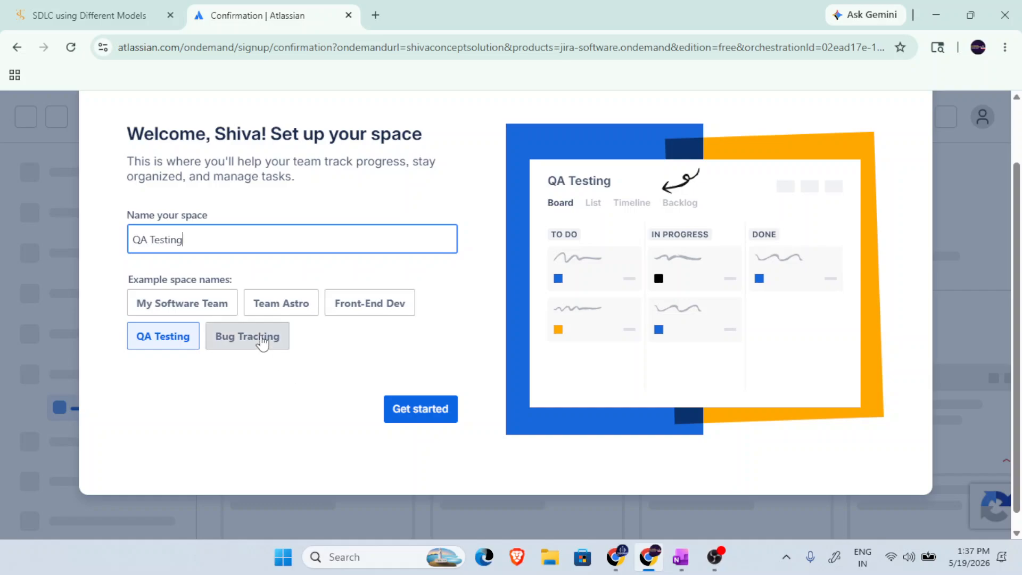
{"action": "left_click", "coordinate": [261, 343]}
{"action": "left_click", "coordinate": [185, 334]}
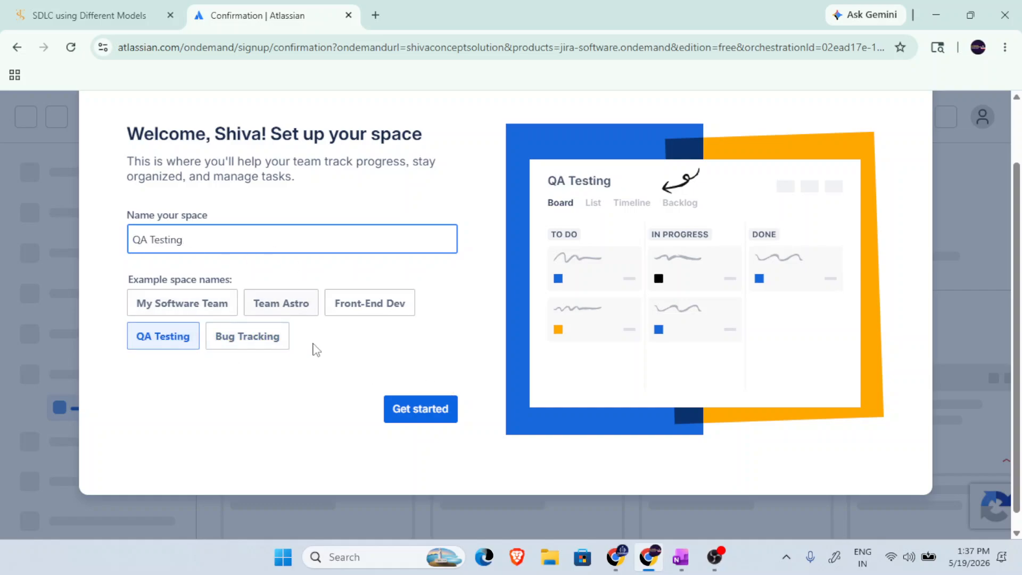
{"action": "left_click", "coordinate": [418, 419]}
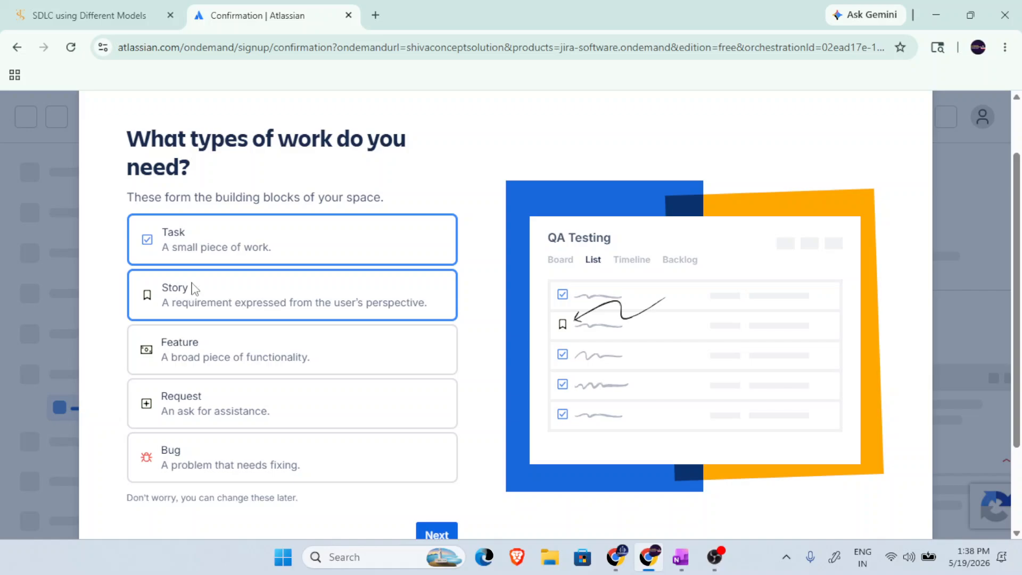
Review the work type descriptions, include Task, Story, Feature, Request and Bug in the space, and continue.
{"action": "left_click_drag", "start_coordinate": [275, 256], "coordinate": [181, 254]}
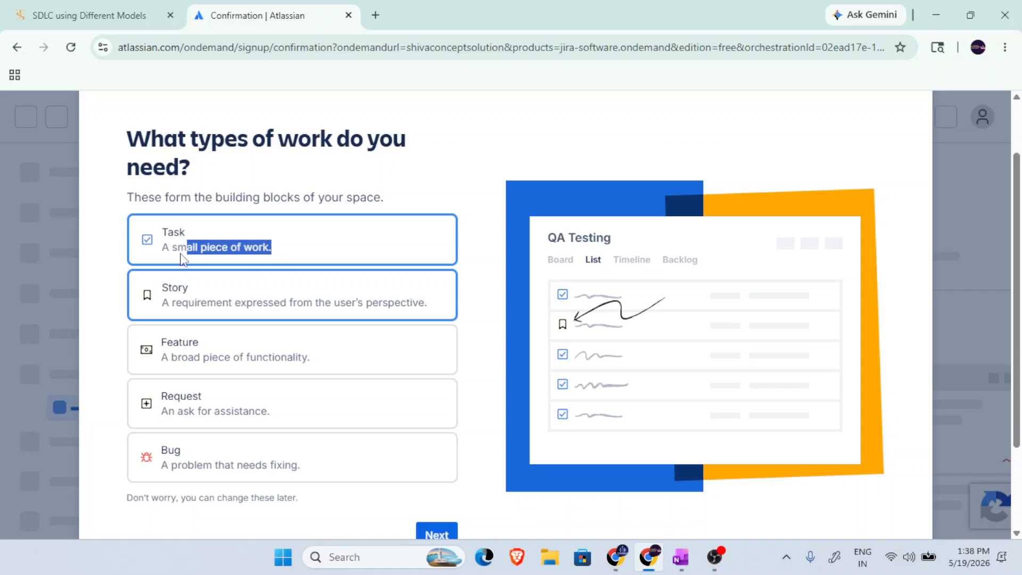
{"action": "left_click", "coordinate": [181, 259]}
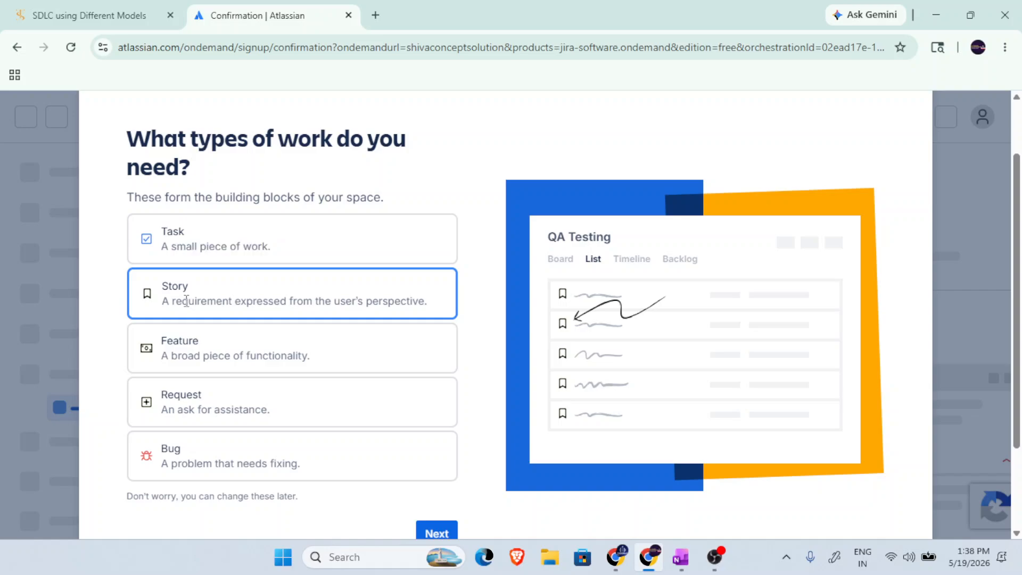
{"action": "left_click_drag", "start_coordinate": [186, 301], "coordinate": [402, 304]}
{"action": "left_click", "coordinate": [403, 304]}
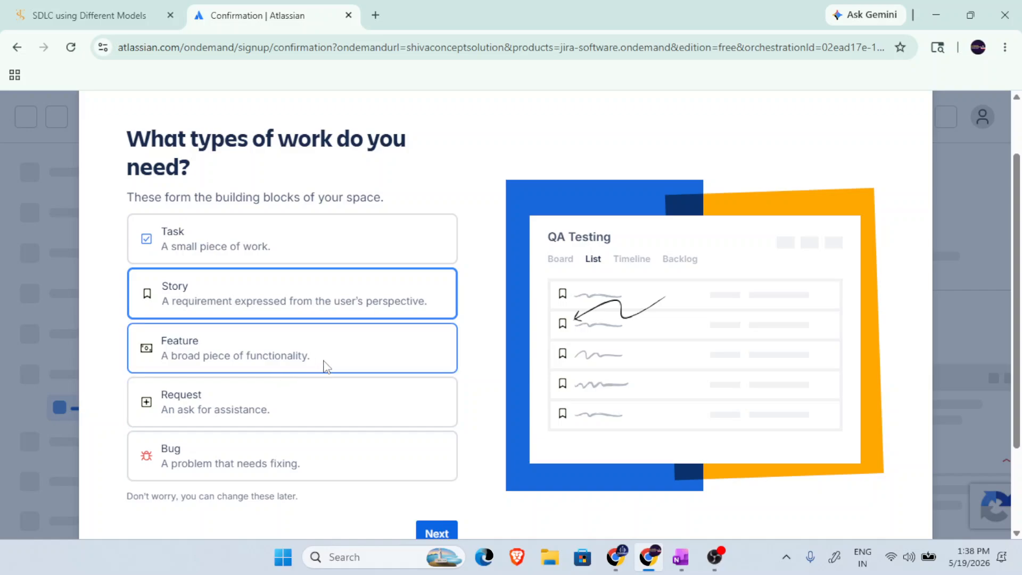
{"action": "scroll", "coordinate": [323, 365], "scroll_direction": "down", "scroll_amount": 1}
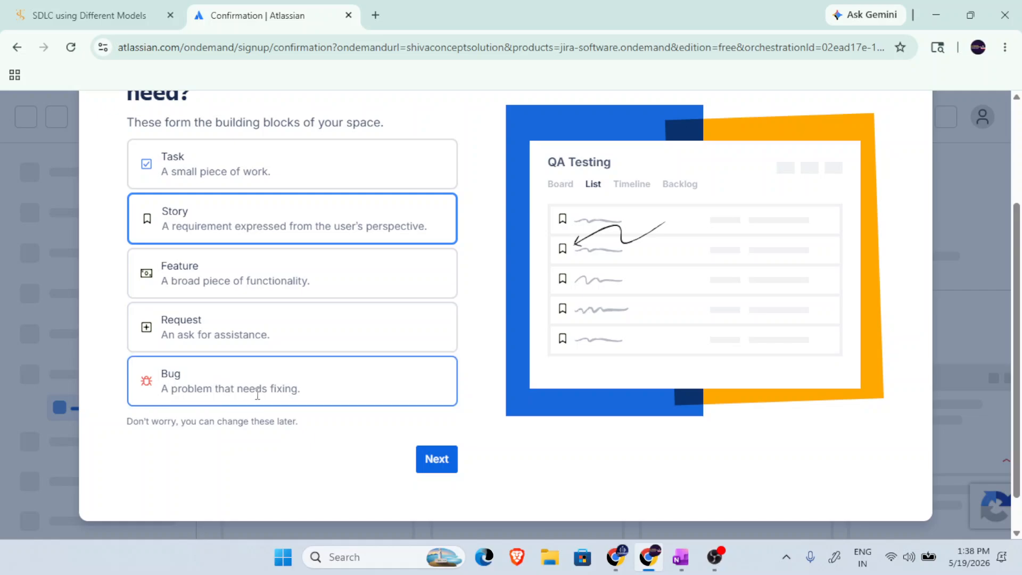
{"action": "scroll", "coordinate": [324, 391], "scroll_direction": "down", "scroll_amount": 1}
{"action": "scroll", "coordinate": [324, 391], "scroll_direction": "up", "scroll_amount": 1}
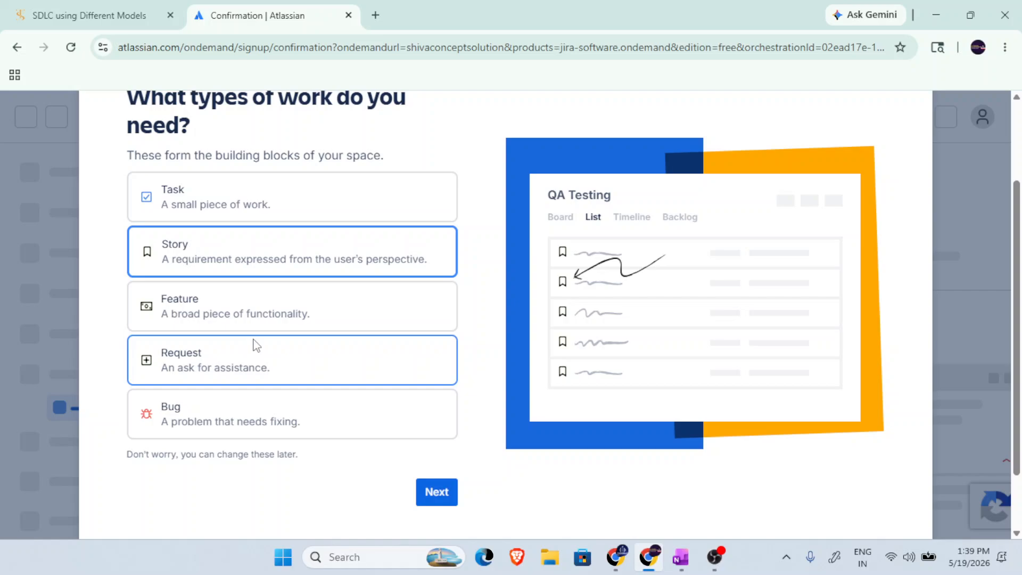
{"action": "left_click", "coordinate": [269, 200]}
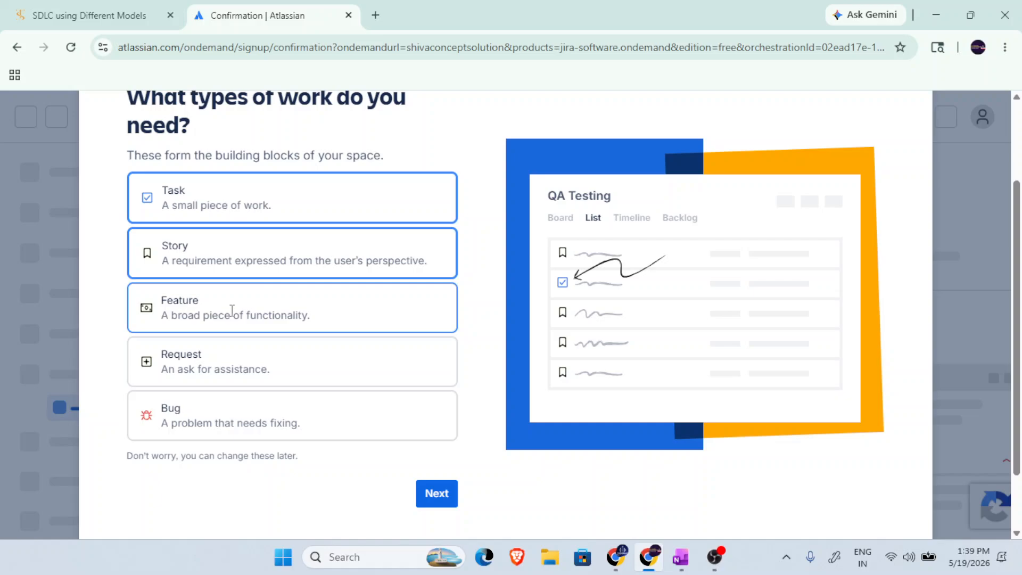
{"action": "left_click", "coordinate": [231, 310]}
{"action": "left_click", "coordinate": [216, 385]}
{"action": "left_click", "coordinate": [220, 423]}
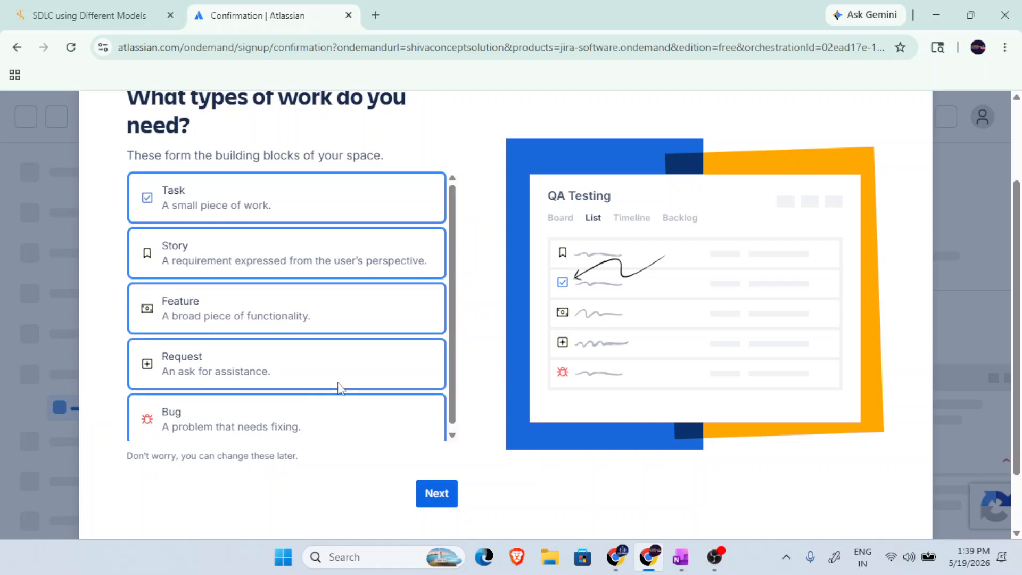
{"action": "left_click", "coordinate": [442, 495]}
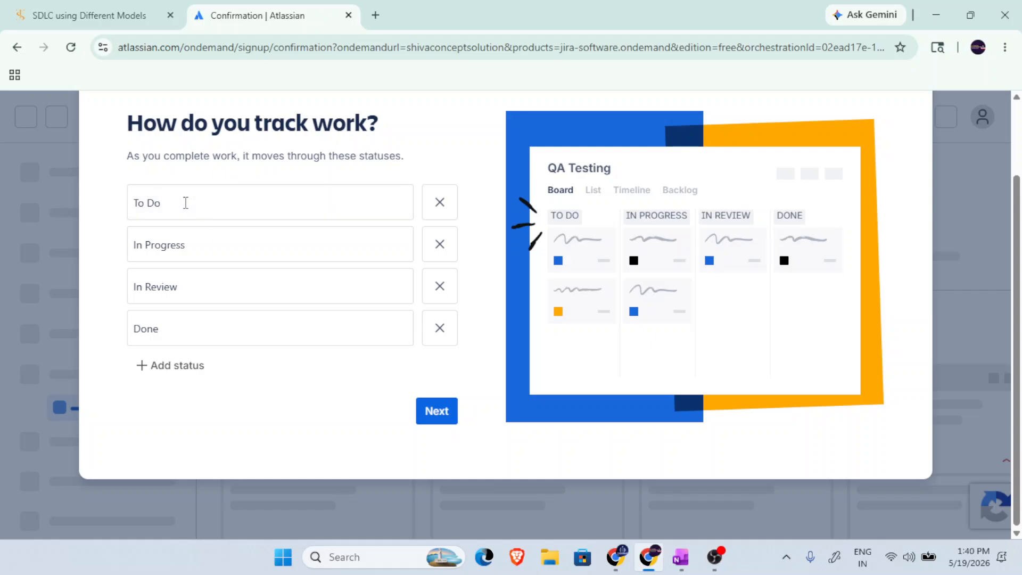
Keep the To Do, In Progress, In Review and Done statuses, and finish the setup without inviting teammates.
{"action": "left_click_drag", "start_coordinate": [204, 245], "coordinate": [135, 250]}
{"action": "triple_click", "coordinate": [204, 286]}
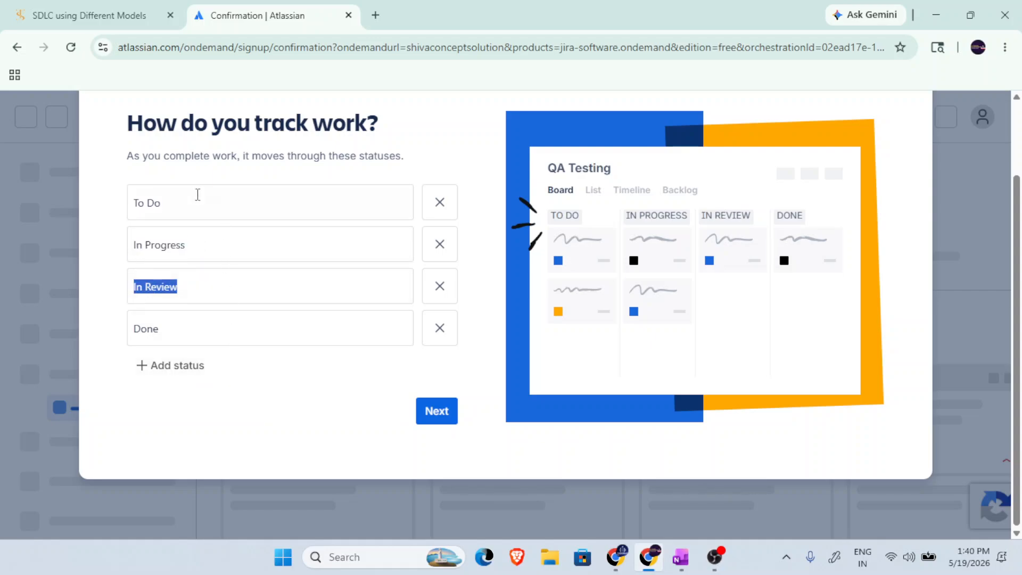
{"action": "left_click_drag", "start_coordinate": [183, 336], "coordinate": [139, 329]}
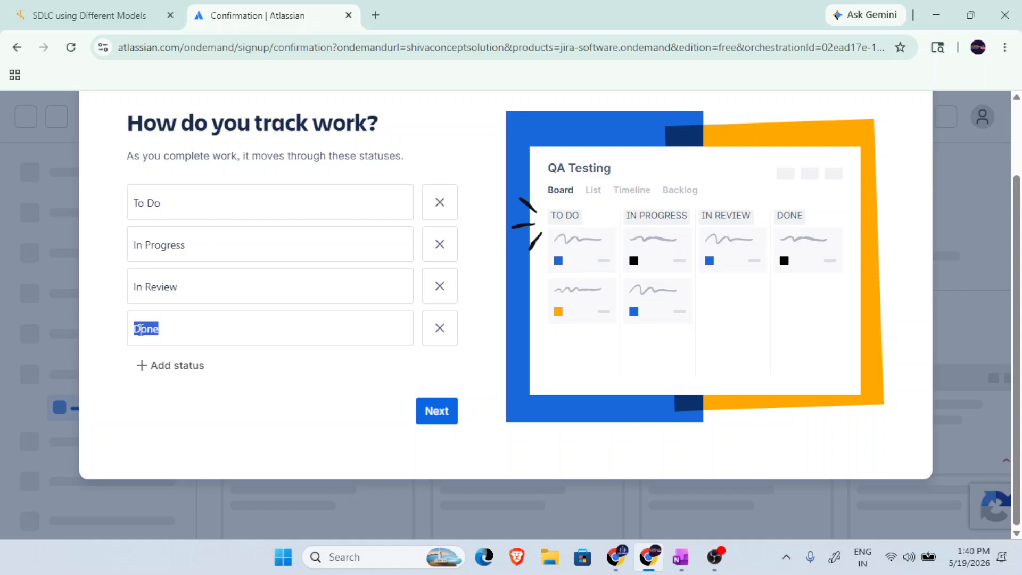
{"action": "left_click_drag", "start_coordinate": [211, 289], "coordinate": [85, 288]}
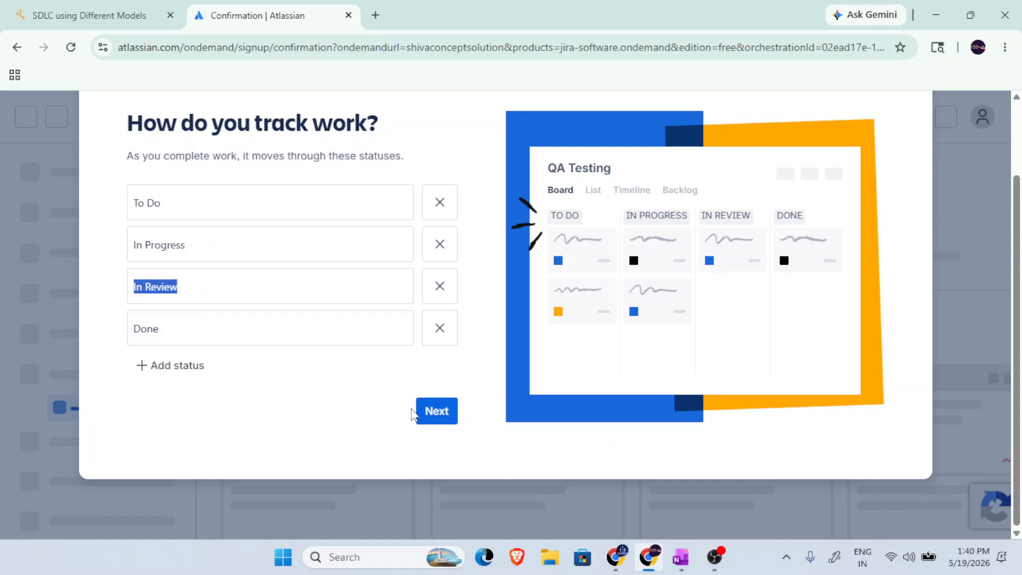
{"action": "left_click", "coordinate": [428, 420]}
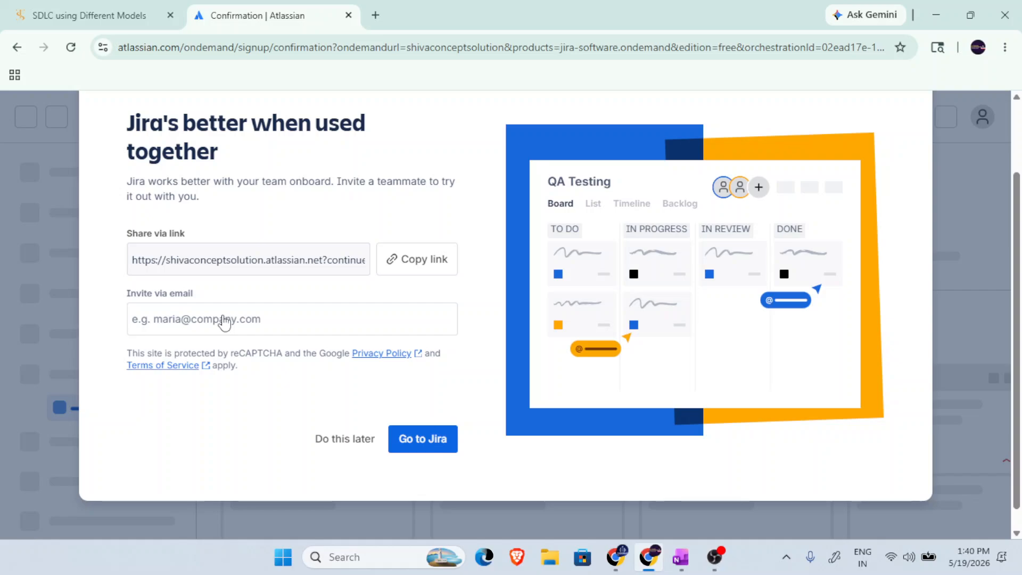
{"action": "left_click", "coordinate": [224, 321]}
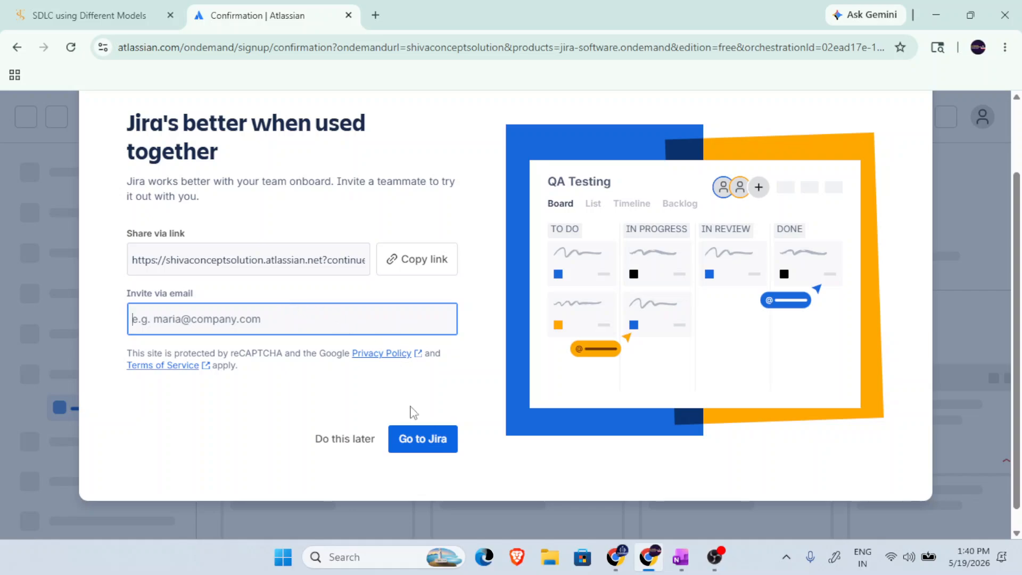
{"action": "left_click", "coordinate": [425, 440]}
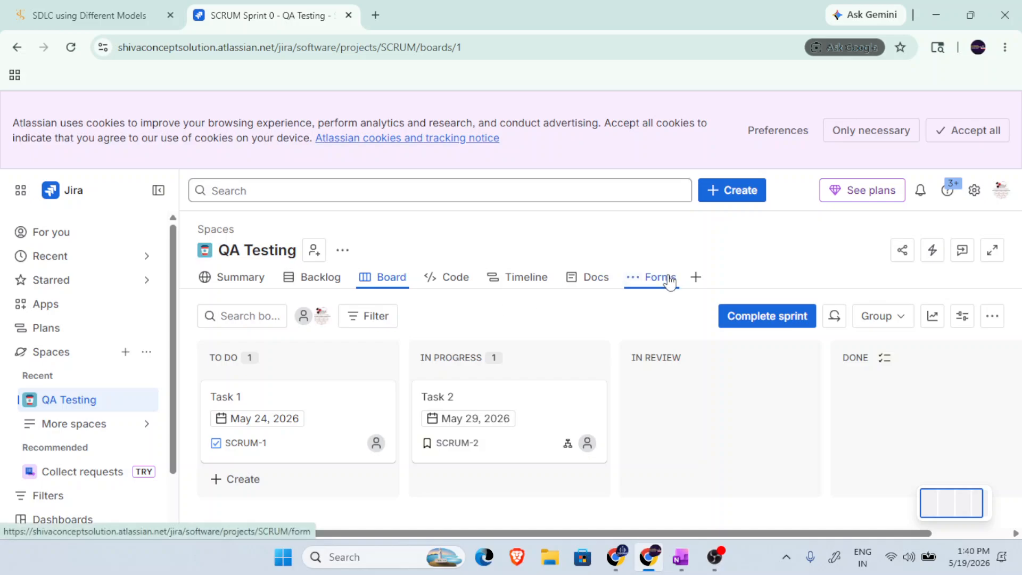
Dismiss the cookie consent notice and review the QA Testing space's Summary page.
{"action": "left_click", "coordinate": [913, 133]}
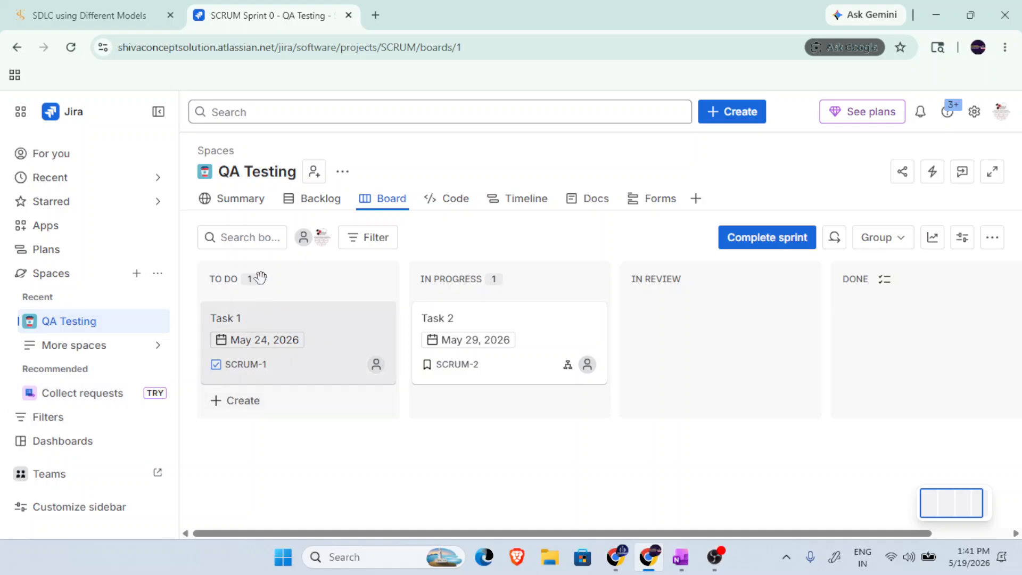
{"action": "left_click", "coordinate": [246, 206]}
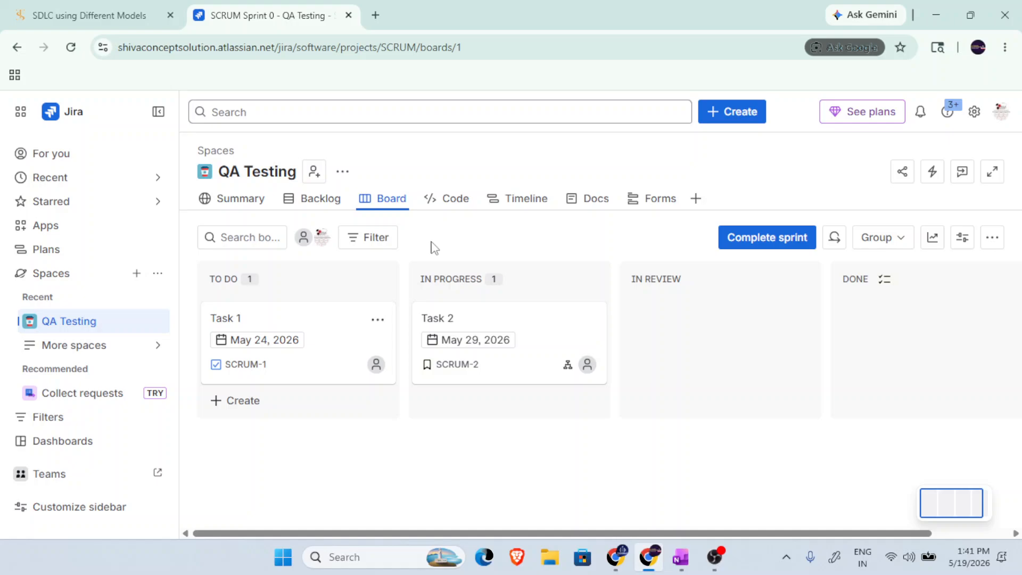
{"action": "left_click", "coordinate": [252, 200]}
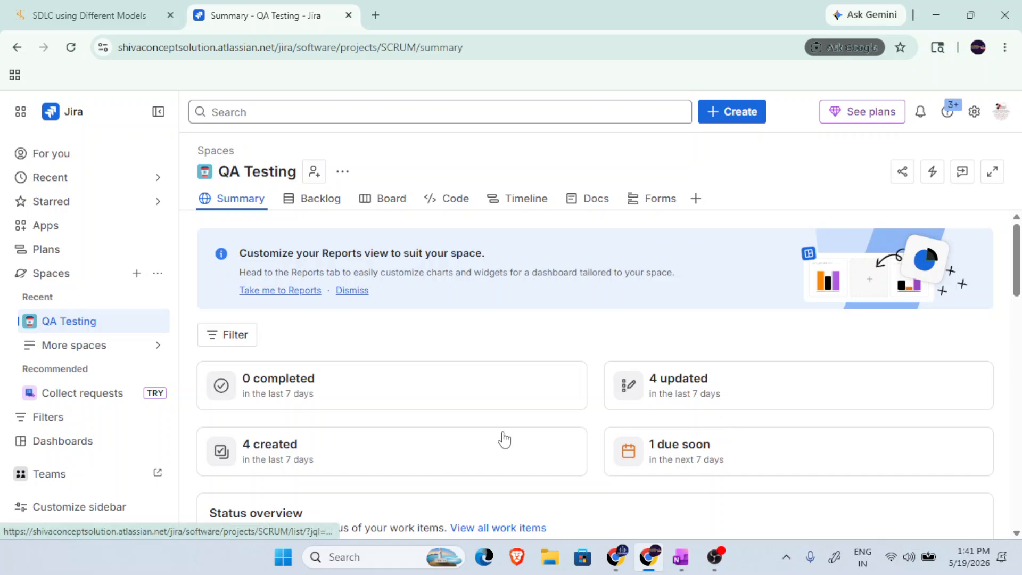
{"action": "scroll", "coordinate": [500, 444], "scroll_direction": "down", "scroll_amount": 4}
{"action": "scroll", "coordinate": [492, 447], "scroll_direction": "up", "scroll_amount": 4}
Look through the space's Backlog, Board, Code, Timeline, Docs and Forms pages.
{"action": "left_click", "coordinate": [317, 199]}
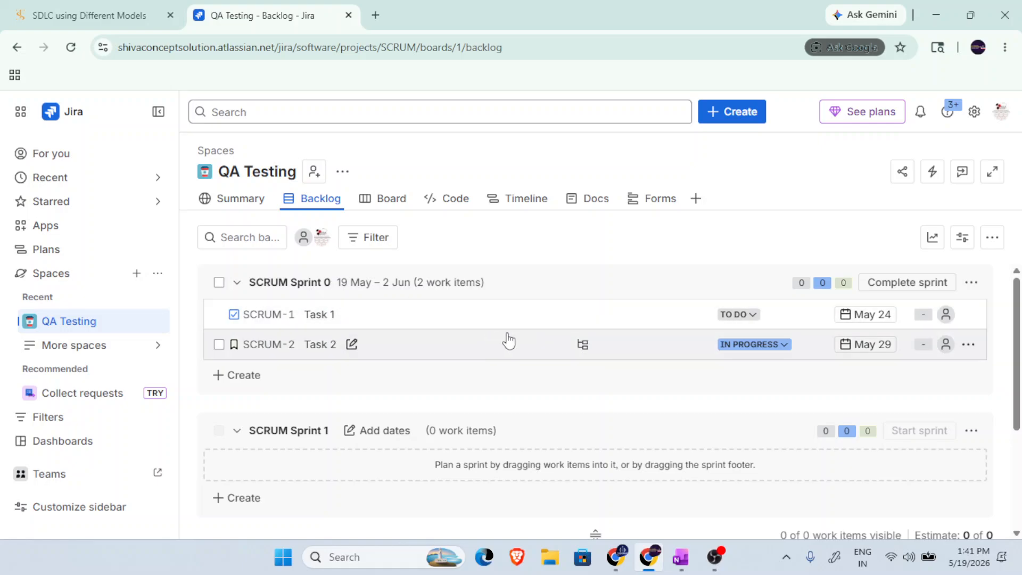
{"action": "left_click", "coordinate": [392, 203]}
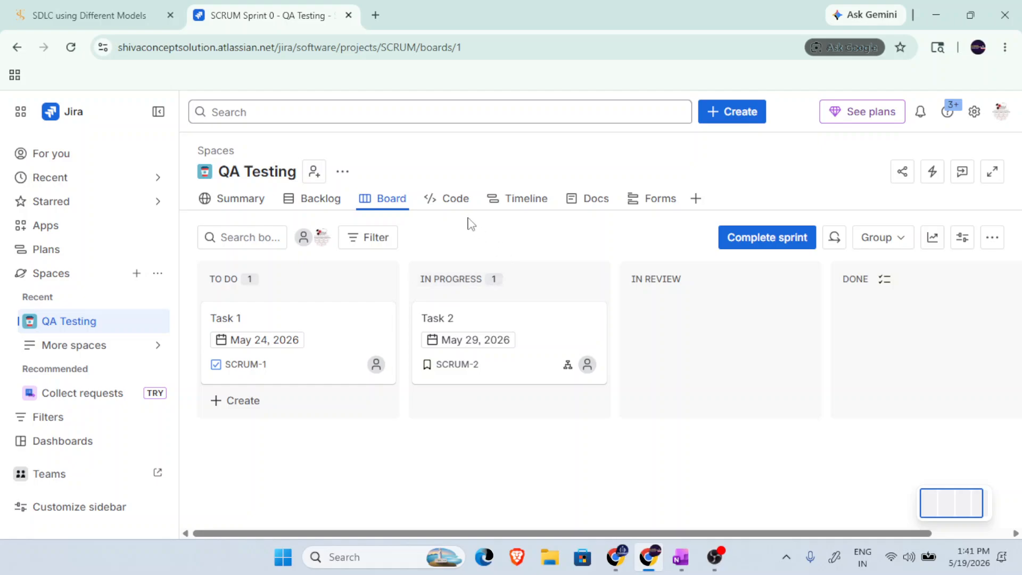
{"action": "left_click", "coordinate": [453, 202]}
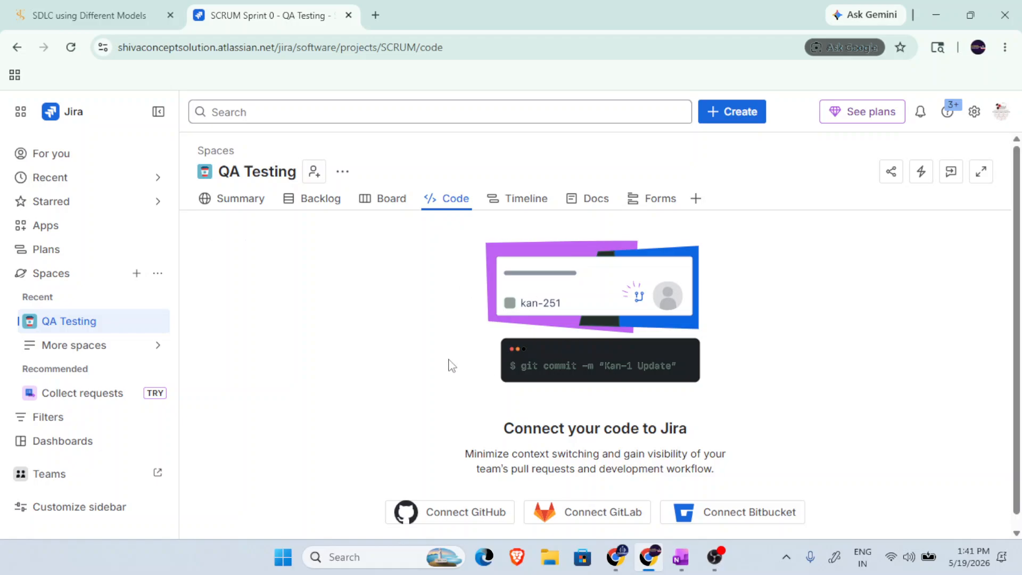
{"action": "scroll", "coordinate": [629, 386], "scroll_direction": "down", "scroll_amount": 1}
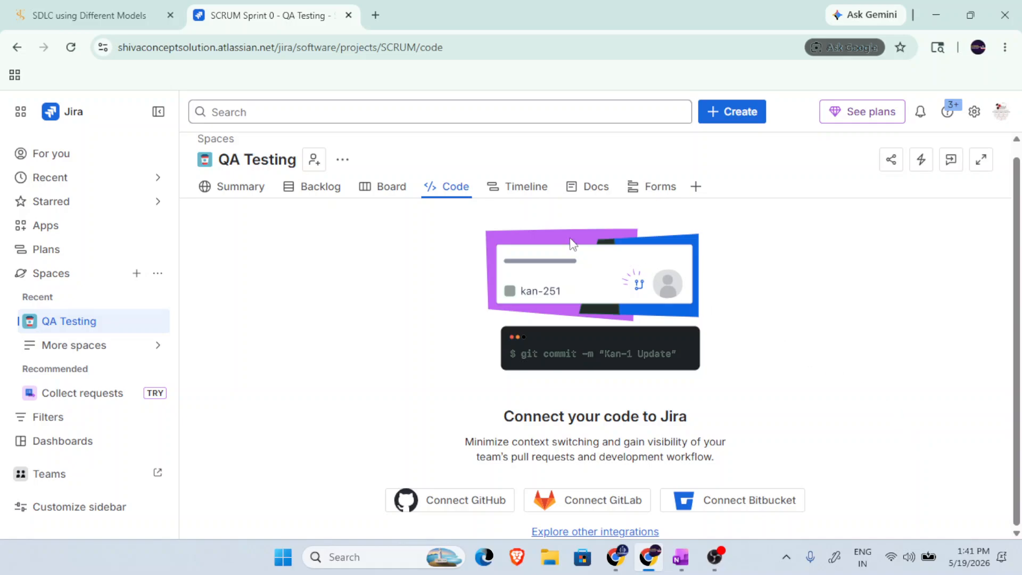
{"action": "left_click", "coordinate": [524, 188]}
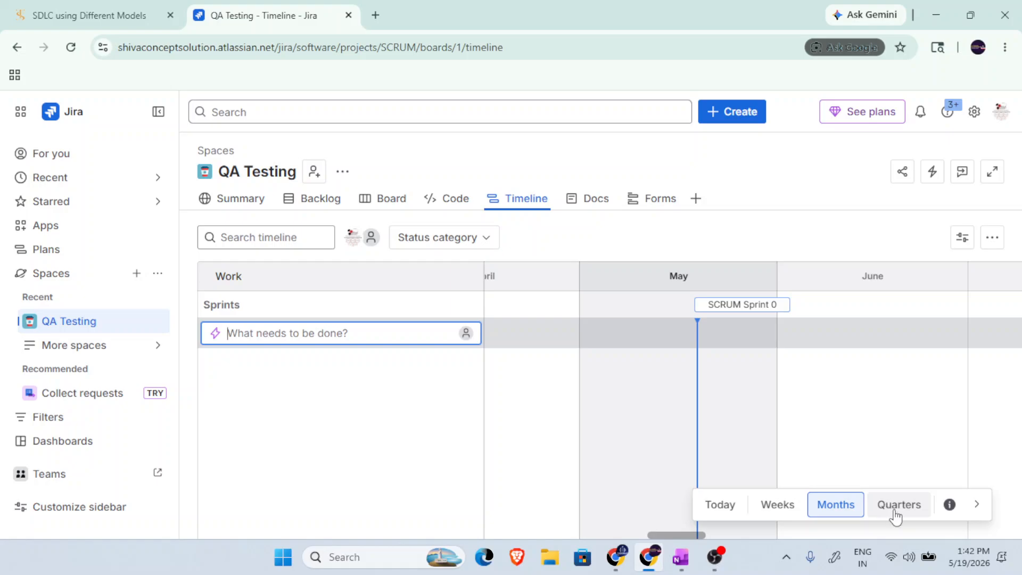
{"action": "left_click", "coordinate": [605, 200]}
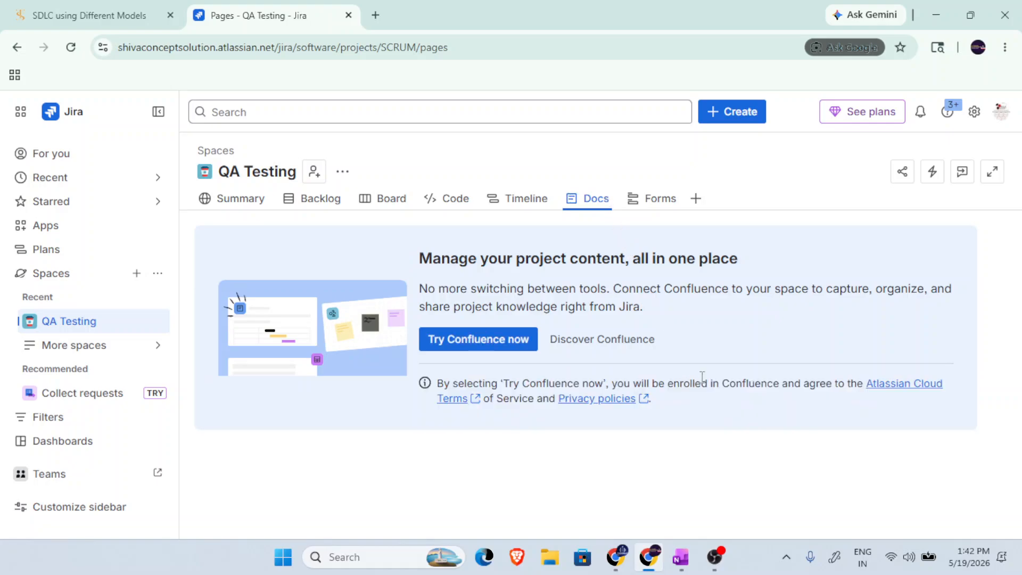
{"action": "left_click", "coordinate": [660, 201]}
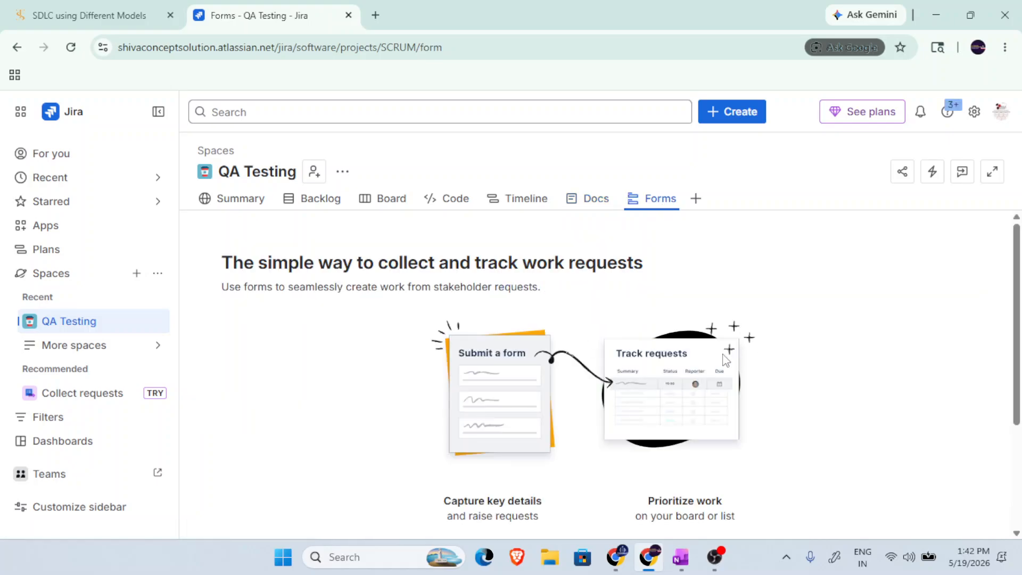
{"action": "scroll", "coordinate": [725, 360], "scroll_direction": "down", "scroll_amount": 3}
{"action": "scroll", "coordinate": [724, 356], "scroll_direction": "up", "scroll_amount": 3}
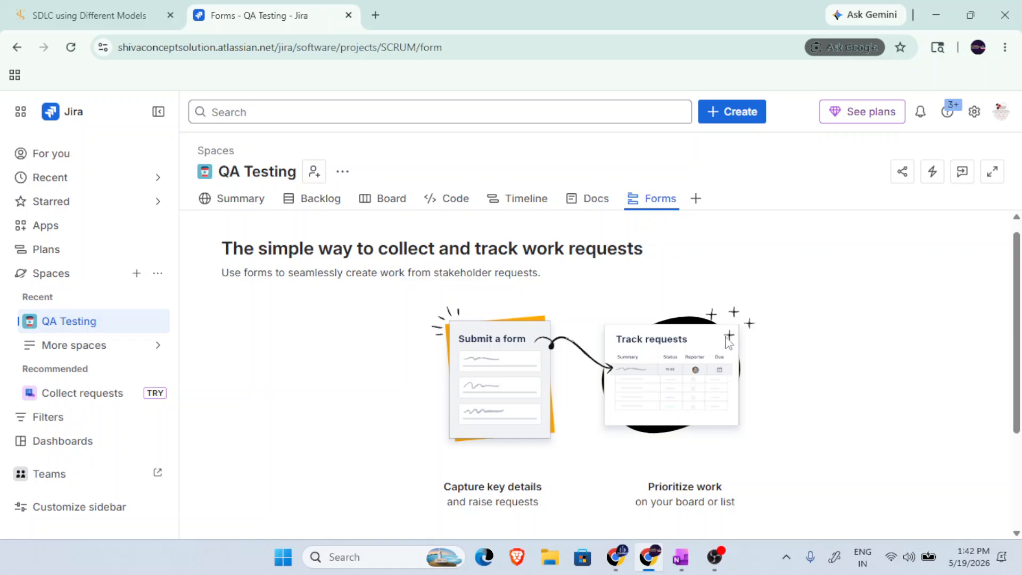
Return to the Backlog, start adding people to the QA Testing space, and enter the teammate's email address as invitee.
{"action": "left_click", "coordinate": [255, 205]}
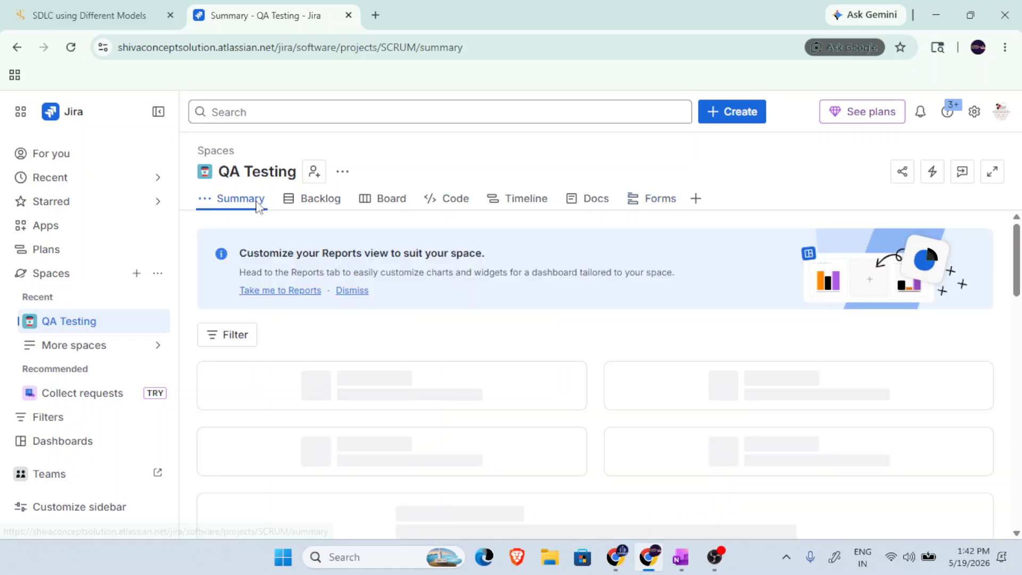
{"action": "left_click", "coordinate": [299, 201]}
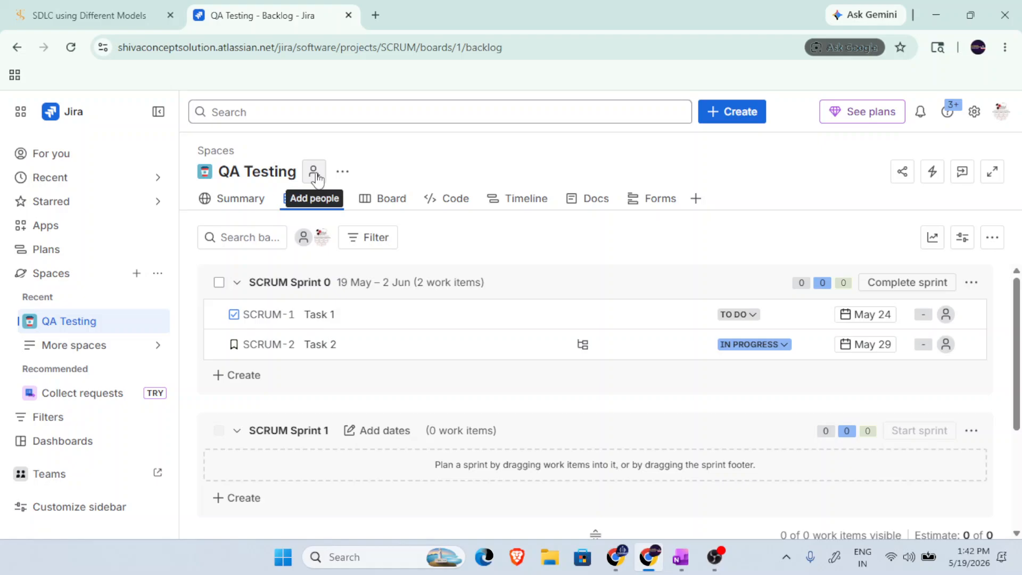
{"action": "left_click", "coordinate": [315, 176]}
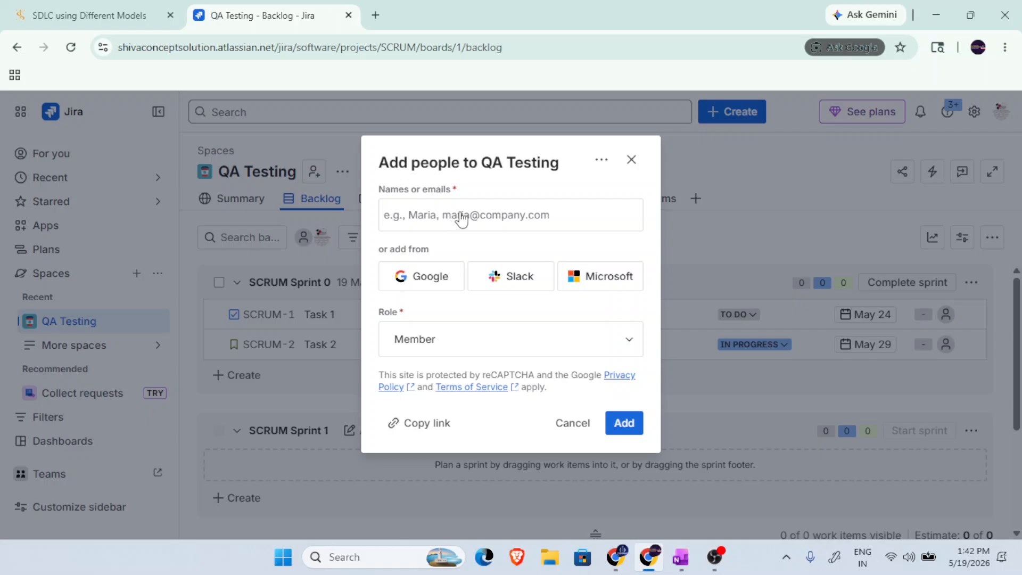
{"action": "left_click", "coordinate": [461, 218]}
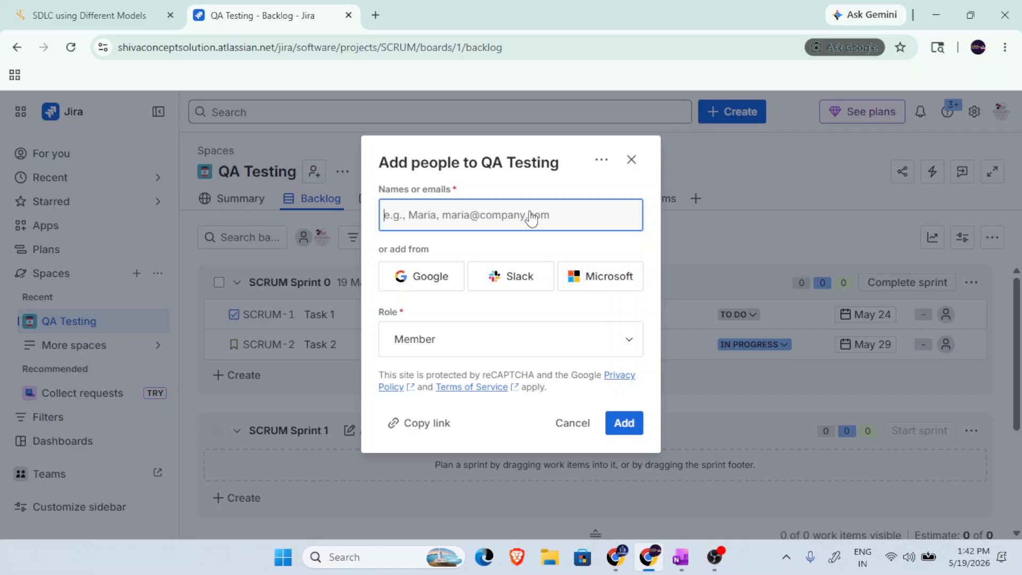
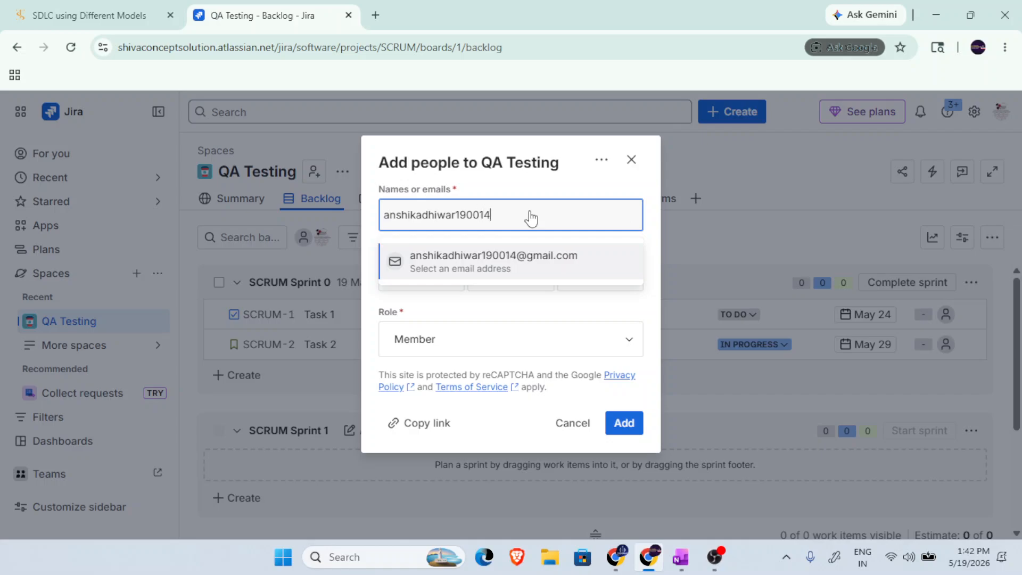
{"action": "left_click", "coordinate": [540, 274]}
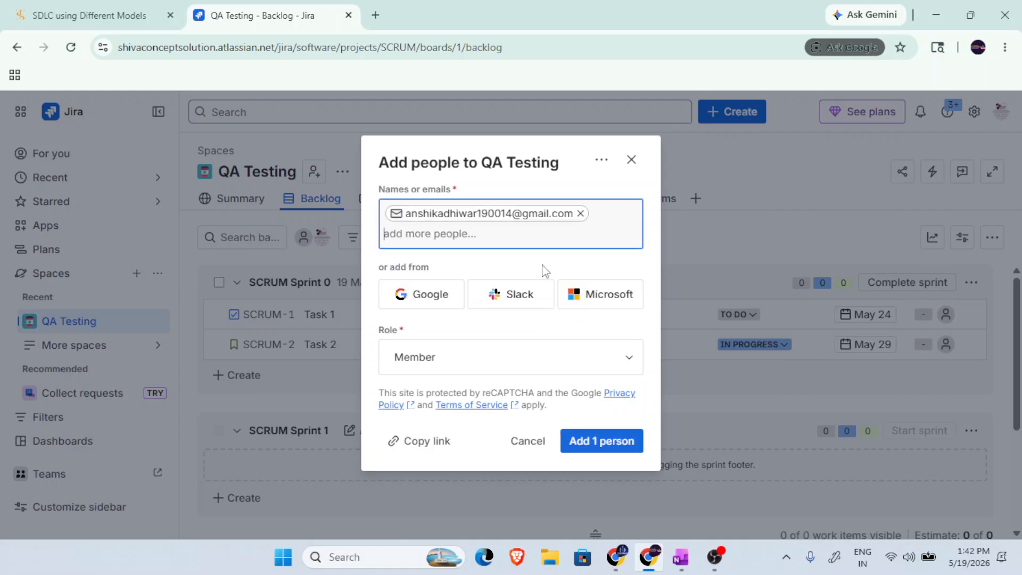
Review the available roles, keep the invitee as Member, and add the person to the space.
{"action": "left_click", "coordinate": [476, 357]}
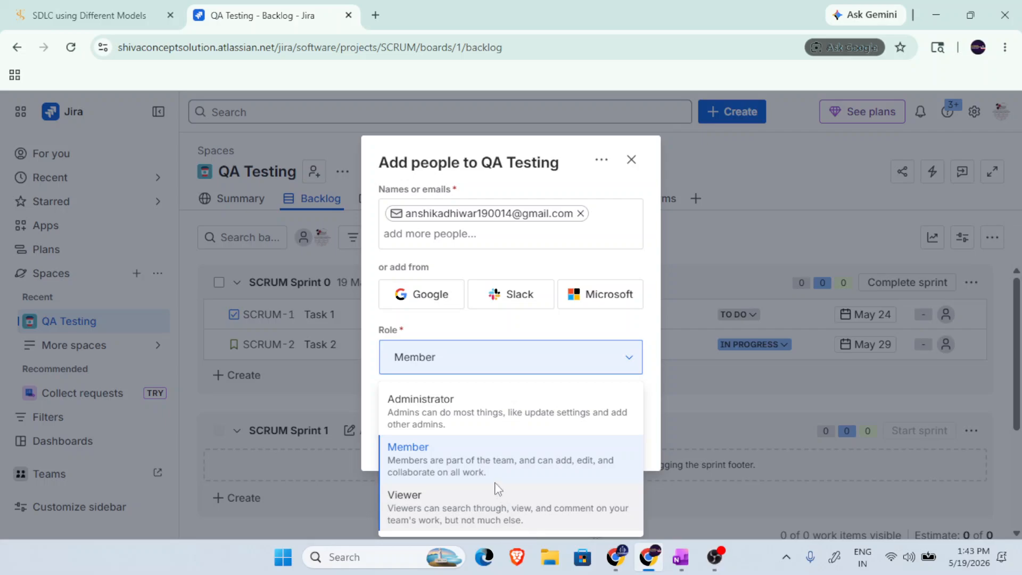
{"action": "left_click", "coordinate": [485, 461]}
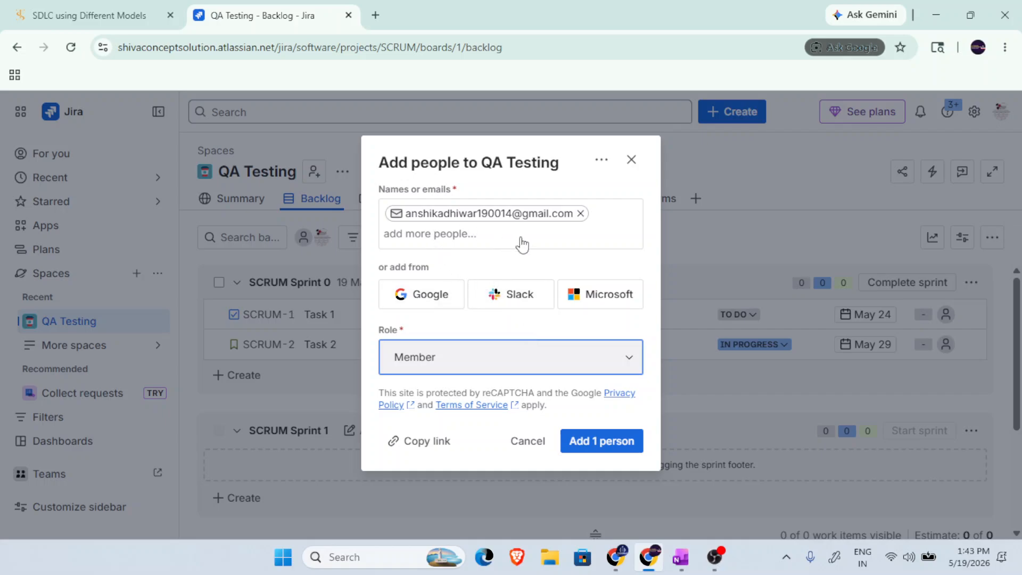
{"action": "left_click", "coordinate": [602, 445]}
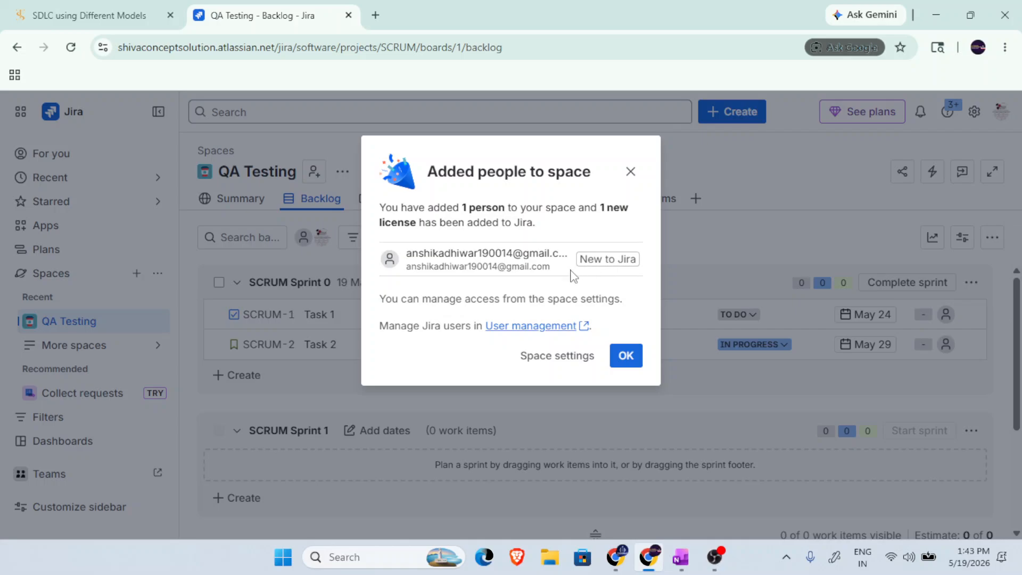
{"action": "left_click", "coordinate": [629, 357]}
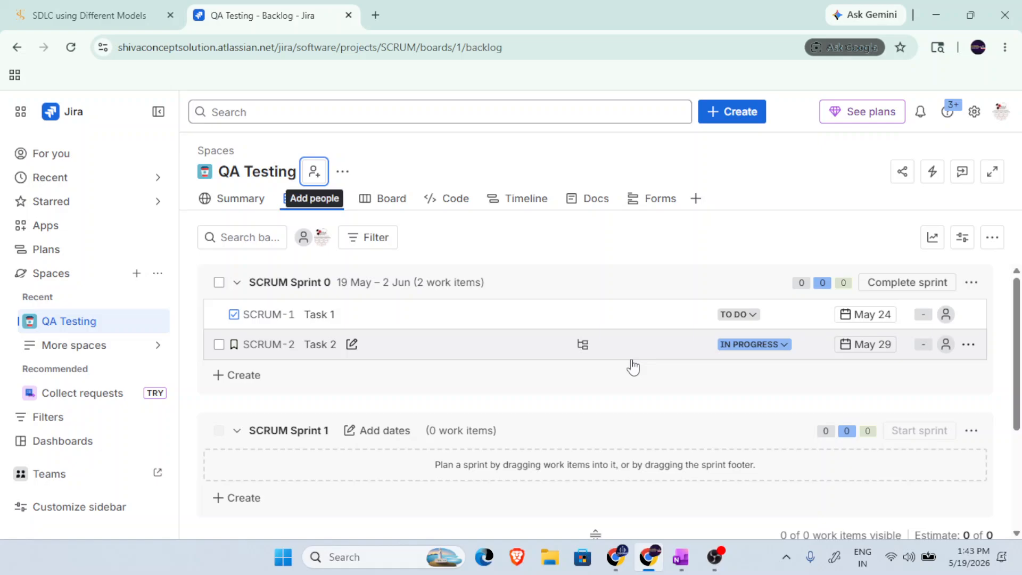
Delete SCRUM Sprint 0 from the backlog.
{"action": "left_click", "coordinate": [975, 288]}
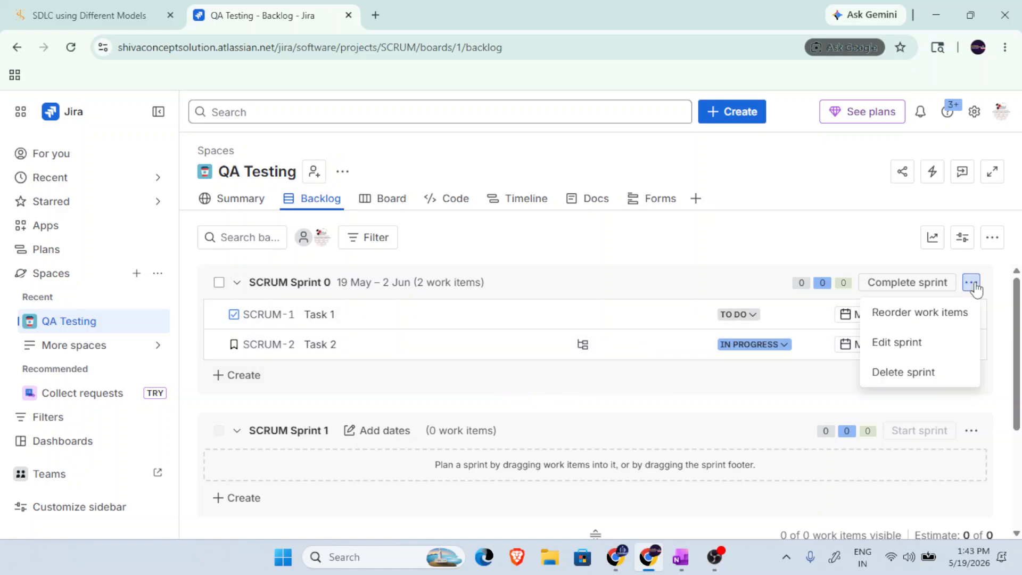
{"action": "left_click", "coordinate": [917, 373]}
{"action": "left_click", "coordinate": [623, 248]}
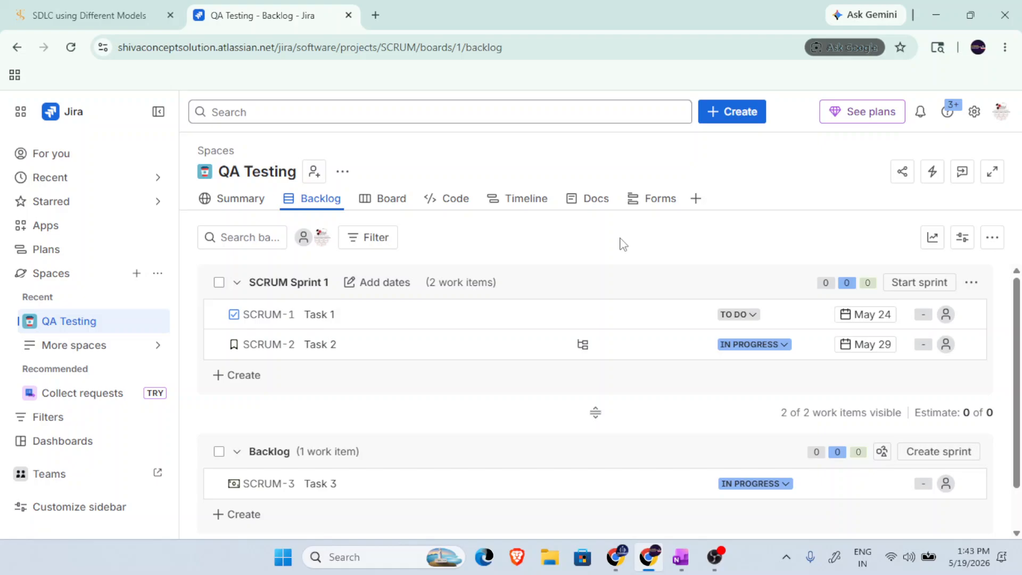
Look over the remaining backlog and delete SCRUM Sprint 1.
{"action": "scroll", "coordinate": [640, 352], "scroll_direction": "down", "scroll_amount": 1}
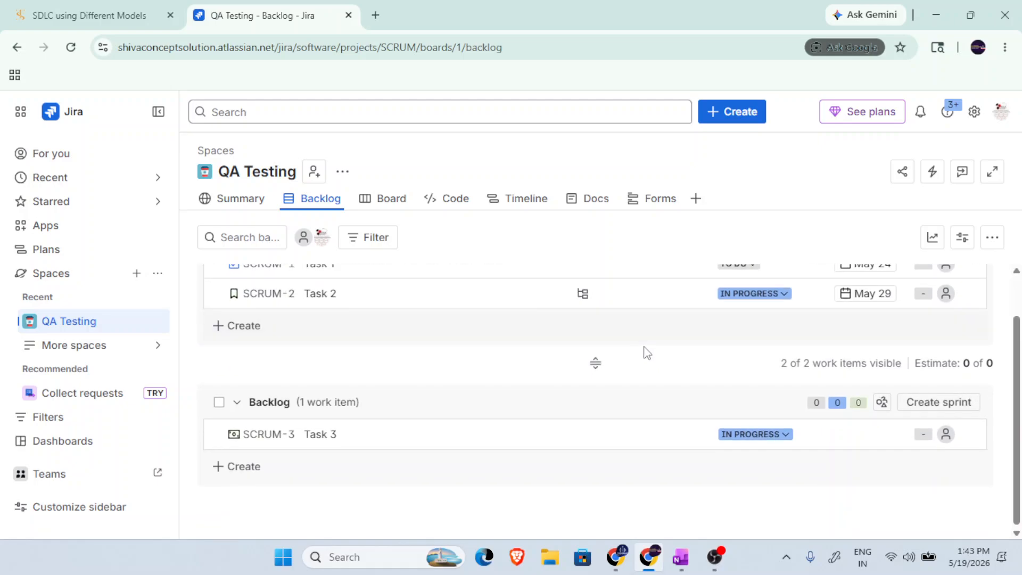
{"action": "scroll", "coordinate": [644, 352], "scroll_direction": "up", "scroll_amount": 1}
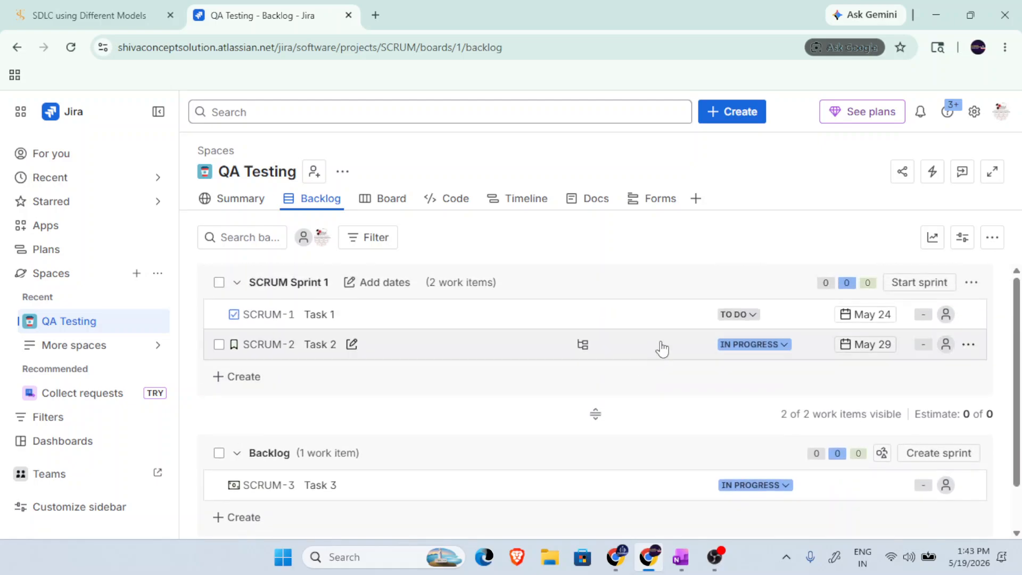
{"action": "left_click", "coordinate": [972, 286]}
{"action": "left_click", "coordinate": [890, 374]}
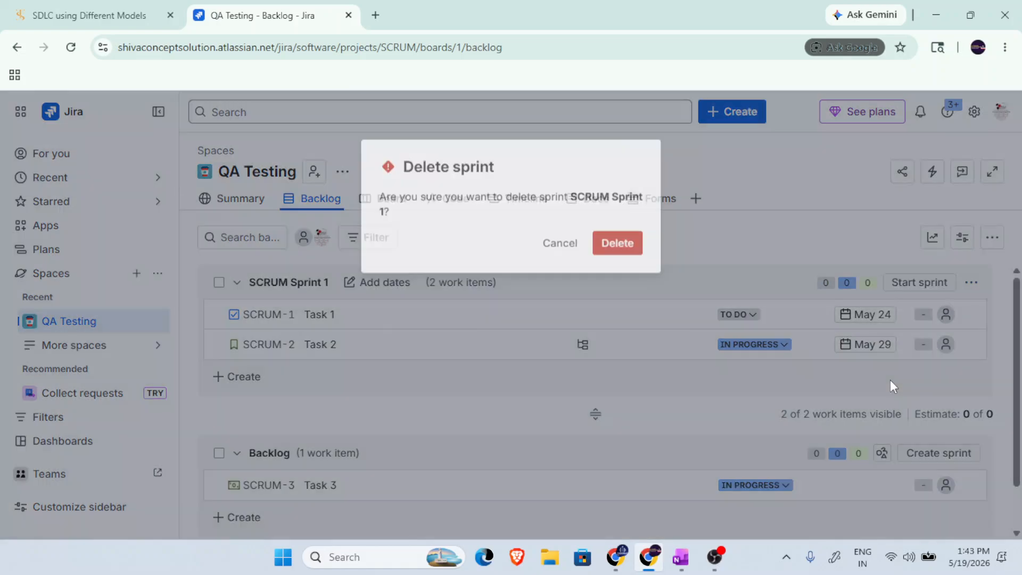
{"action": "left_click", "coordinate": [617, 240]}
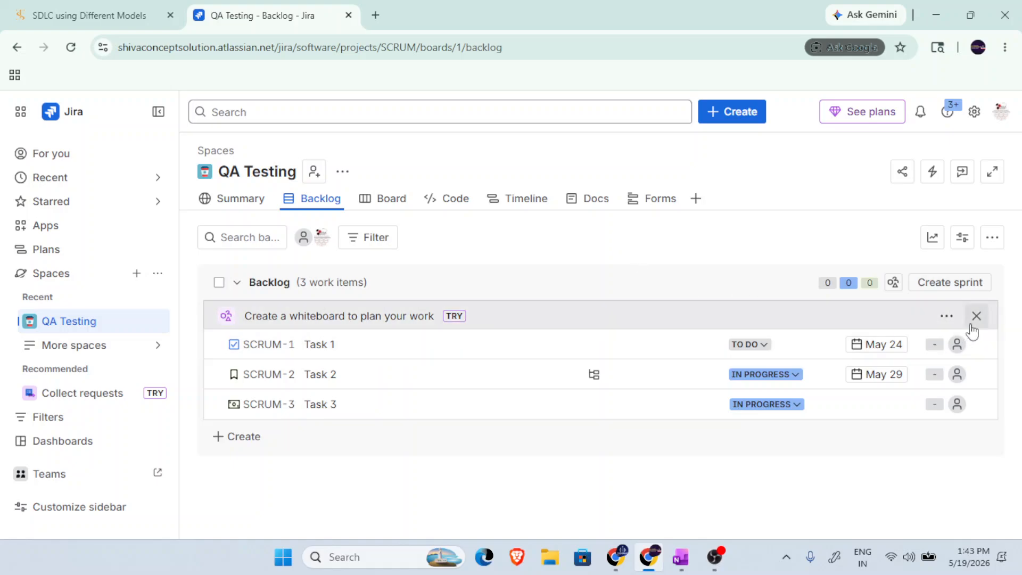
Dismiss the suggestion to create a whiteboard for planning work from the backlog.
{"action": "left_click", "coordinate": [948, 316]}
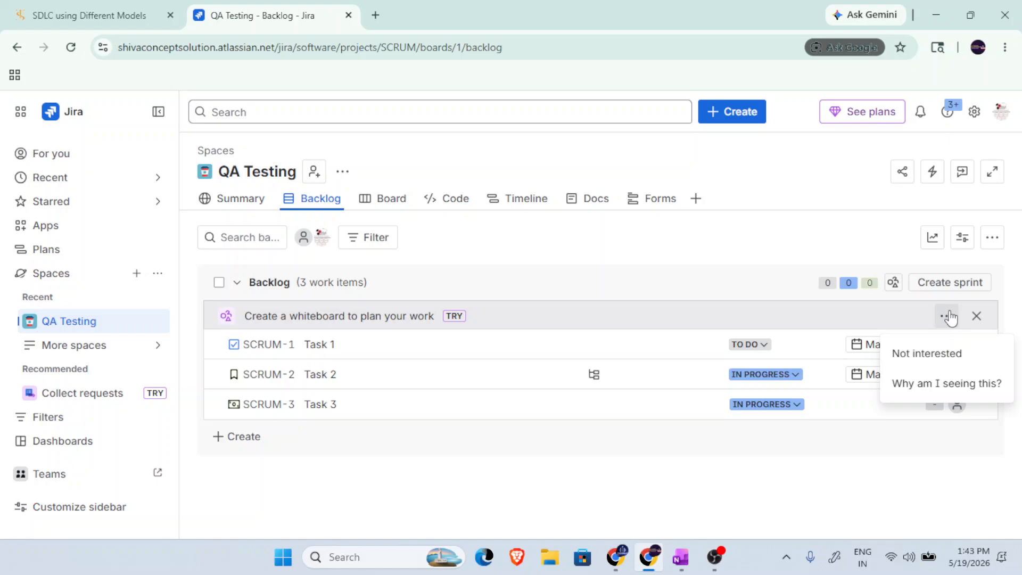
{"action": "left_click", "coordinate": [1009, 279]}
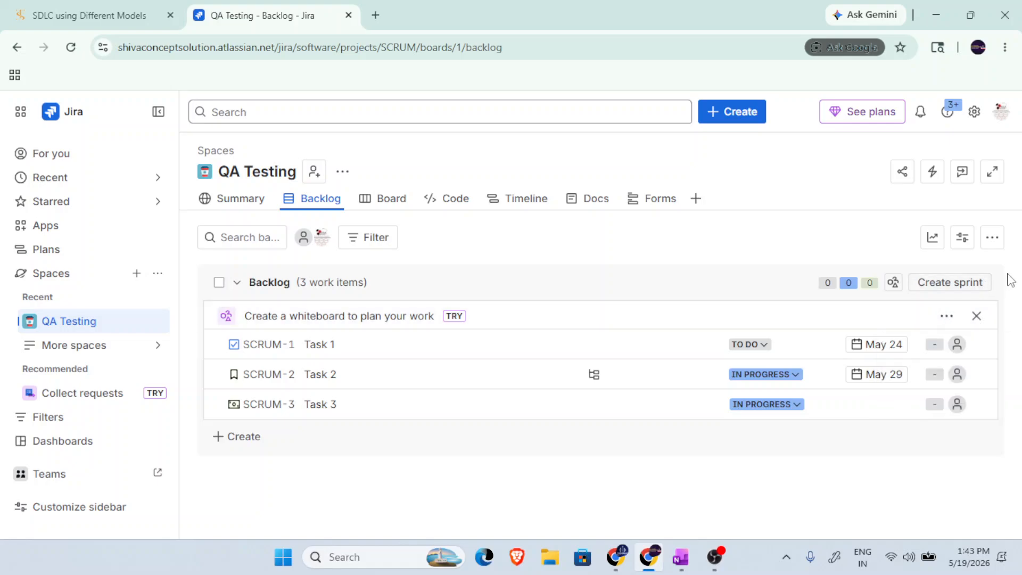
{"action": "left_click", "coordinate": [976, 316]}
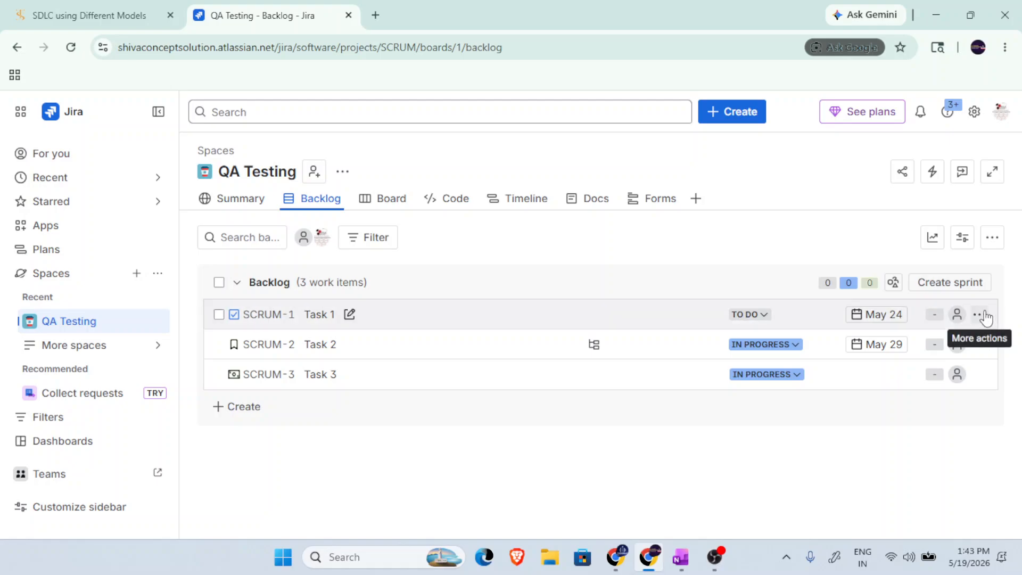
Look through the actions available for Task 1, glance at the Summary page, and return to the Backlog.
{"action": "left_click", "coordinate": [980, 316]}
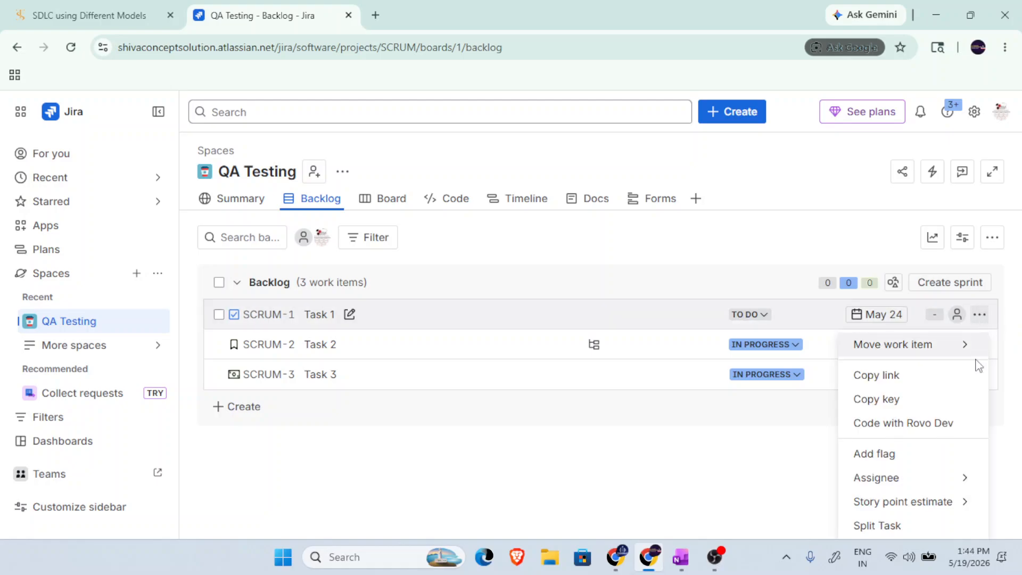
{"action": "mouse_move", "coordinate": [894, 503]}
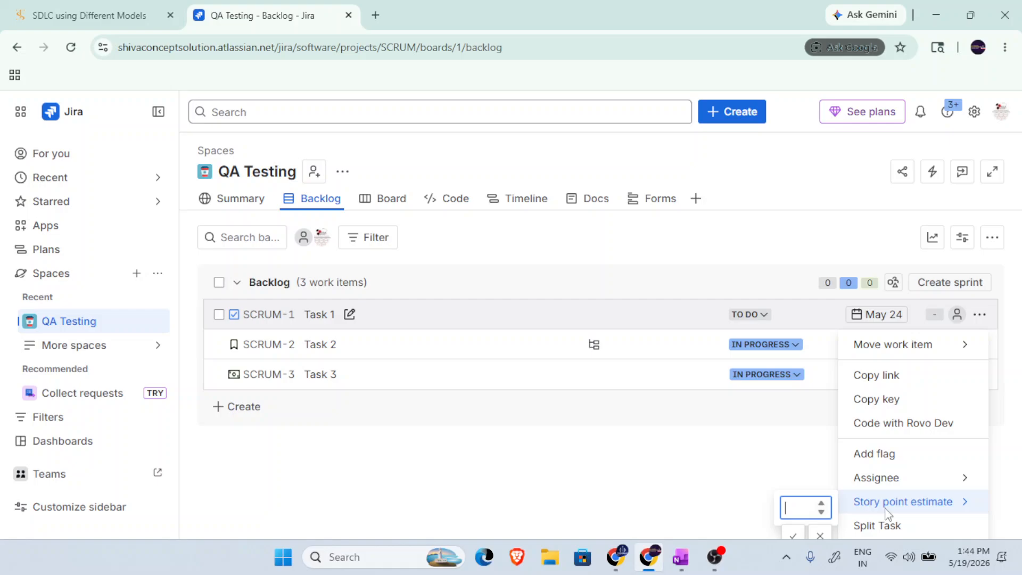
{"action": "left_click", "coordinate": [541, 469]}
{"action": "left_click", "coordinate": [242, 200]}
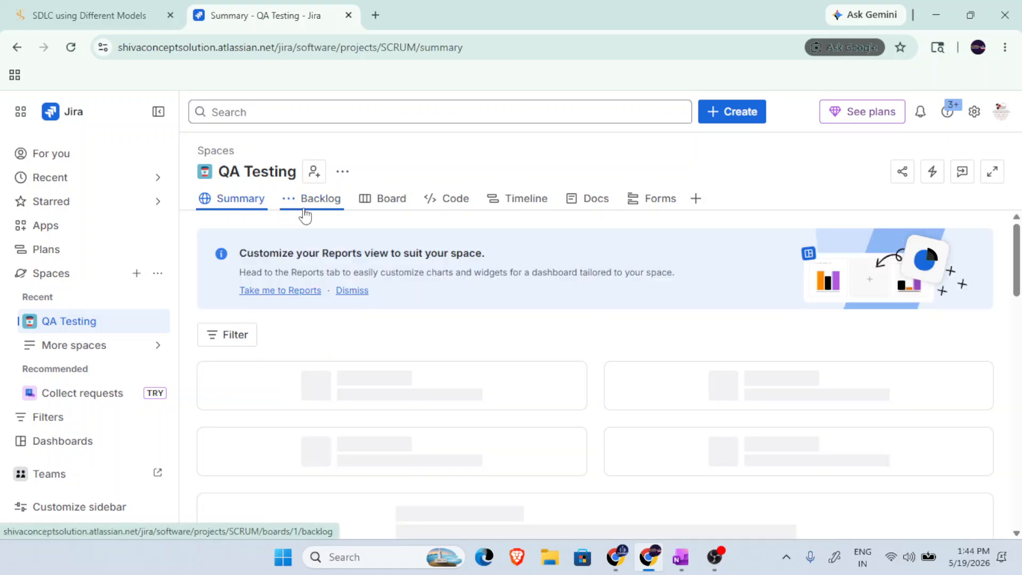
{"action": "left_click", "coordinate": [313, 202]}
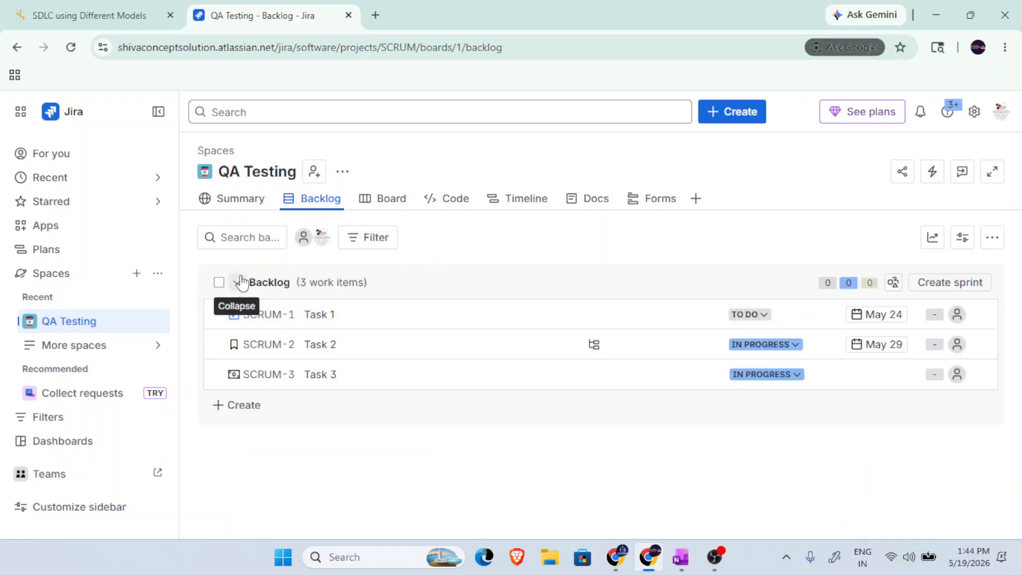
Examine the move options and other actions for Task 1, along with the backlog view's additional options.
{"action": "left_click", "coordinate": [978, 315]}
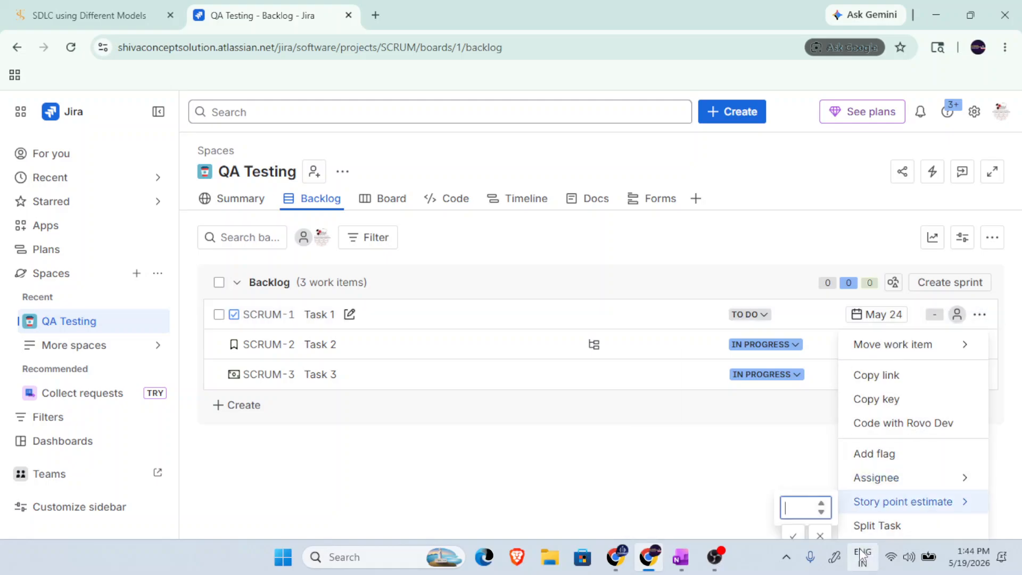
{"action": "left_click", "coordinate": [908, 352]}
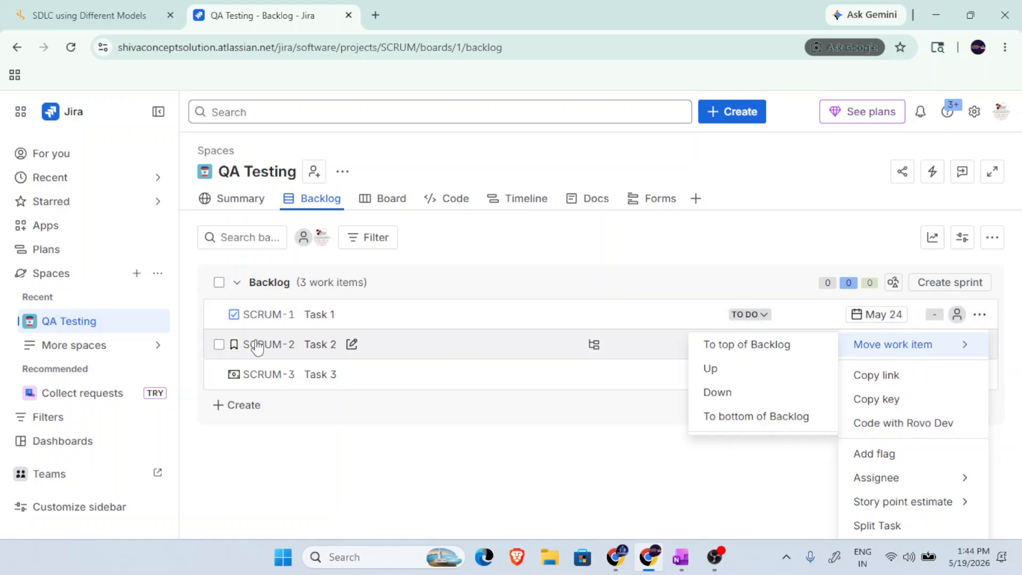
{"action": "left_click", "coordinate": [349, 436]}
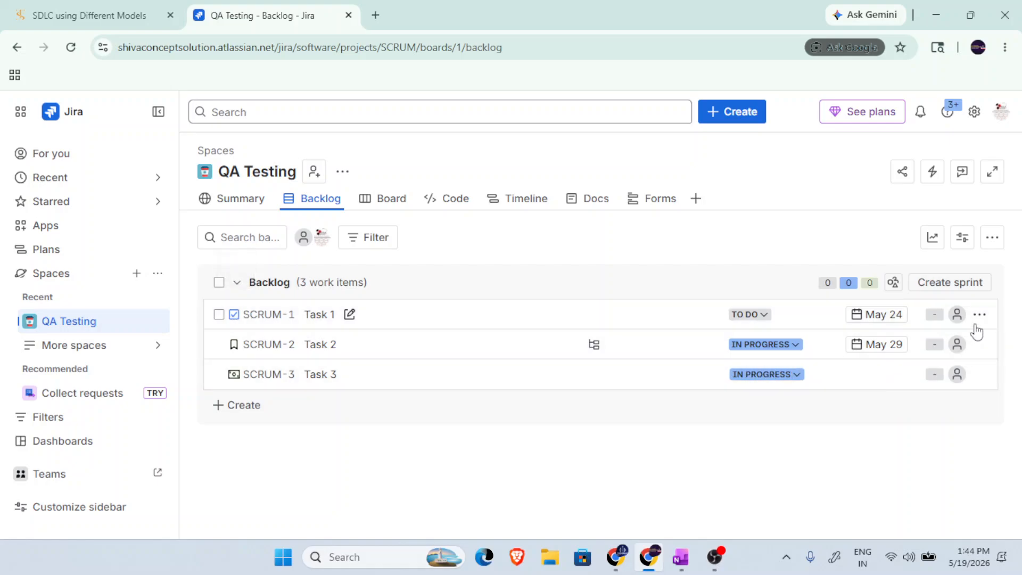
{"action": "left_click", "coordinate": [990, 246]}
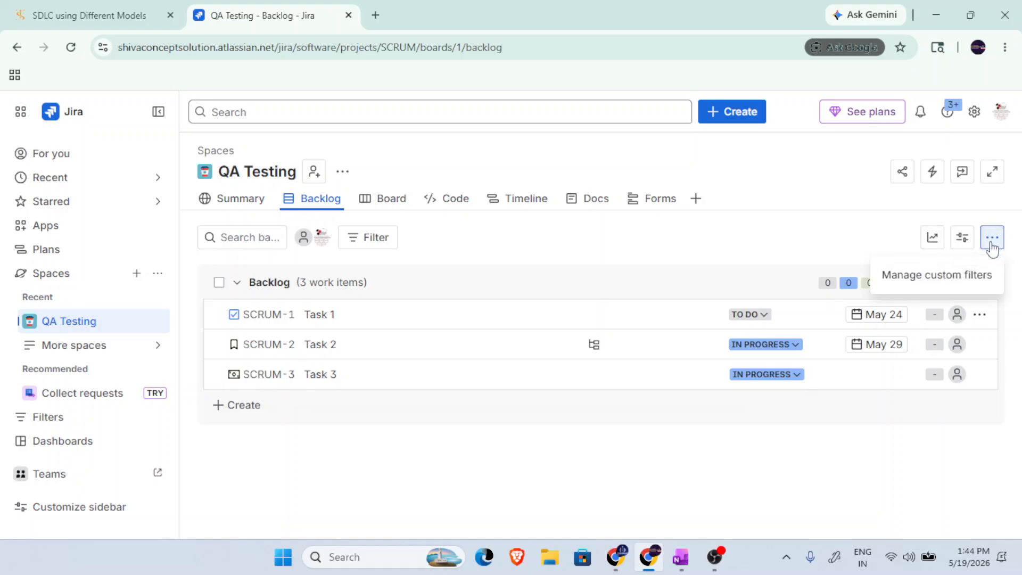
{"action": "left_click", "coordinate": [553, 405]}
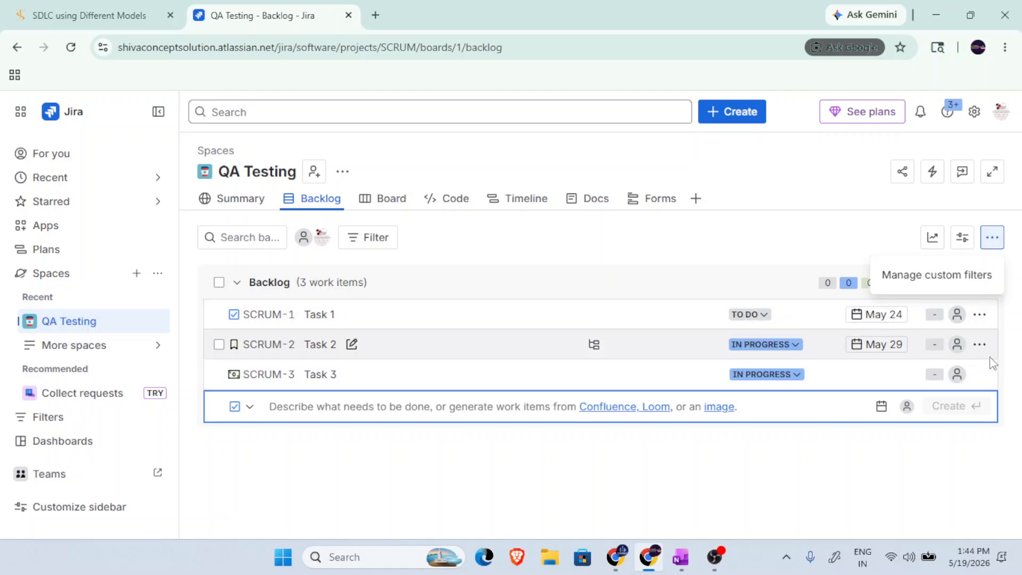
{"action": "left_click", "coordinate": [980, 314]}
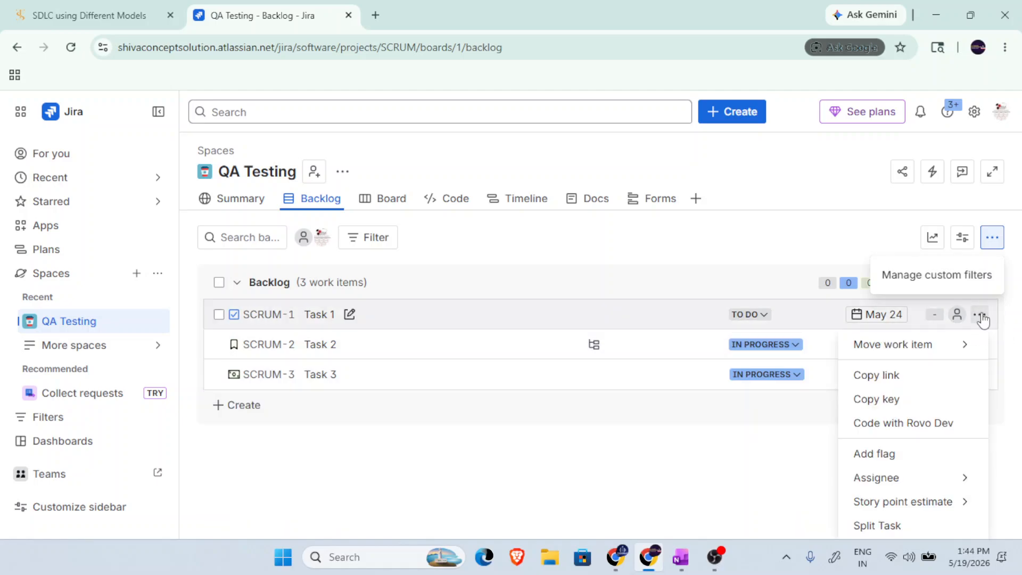
{"action": "left_click", "coordinate": [594, 272]}
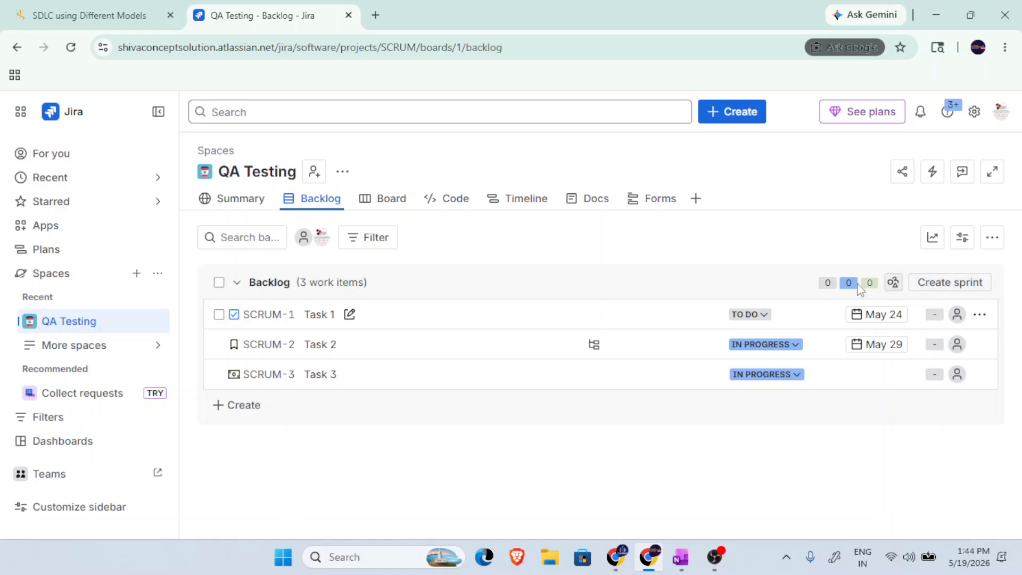
Select all three work items in the backlog and permanently delete them, confirming with the word "delete".
{"action": "left_click", "coordinate": [222, 318]}
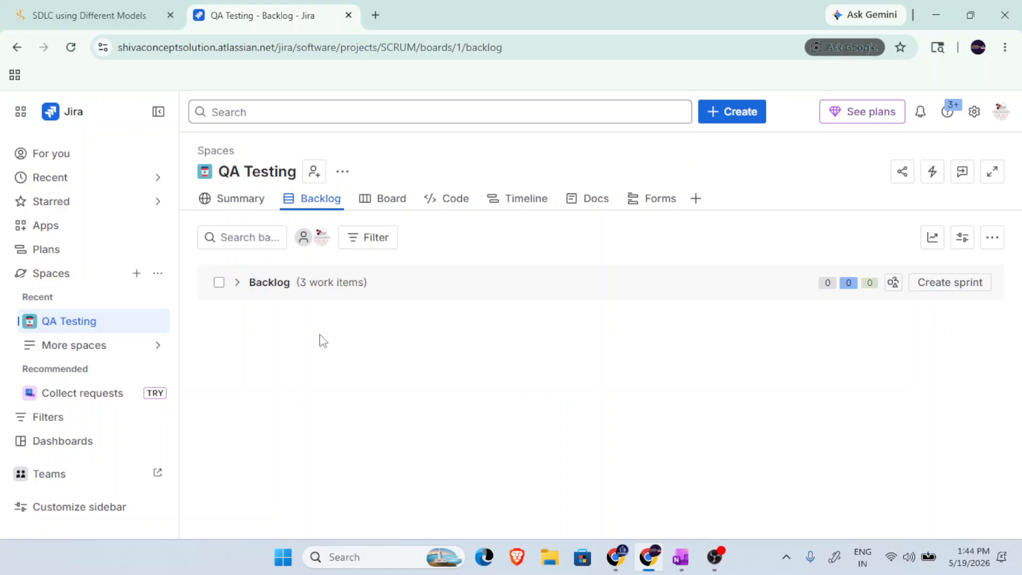
{"action": "left_click", "coordinate": [219, 282]}
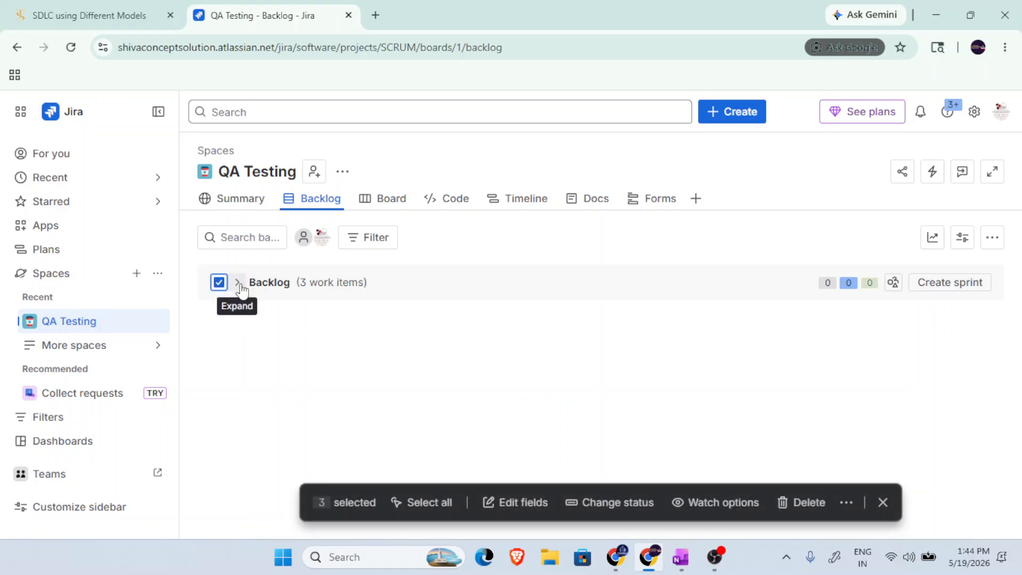
{"action": "left_click", "coordinate": [823, 502]}
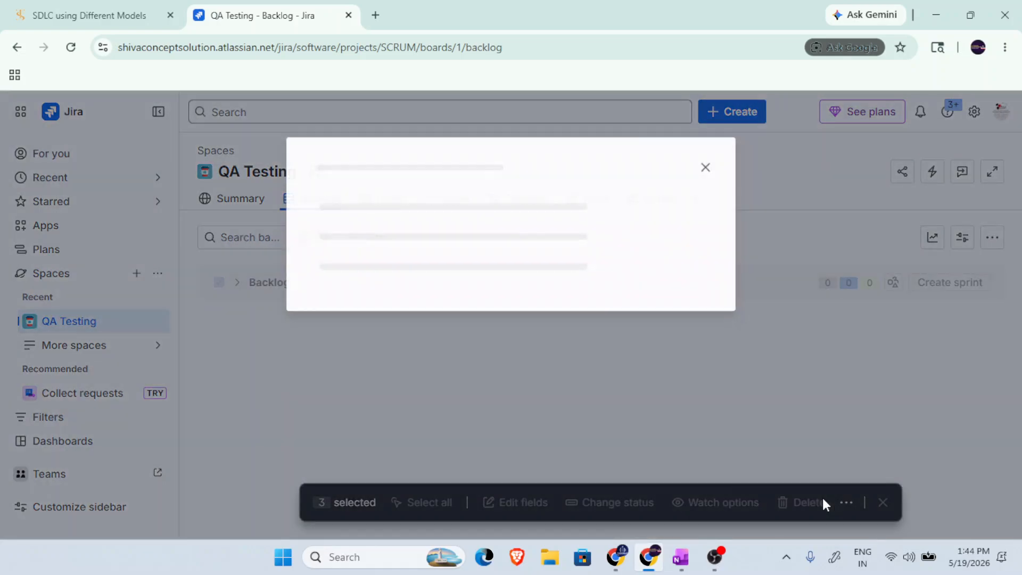
{"action": "left_click", "coordinate": [413, 281]}
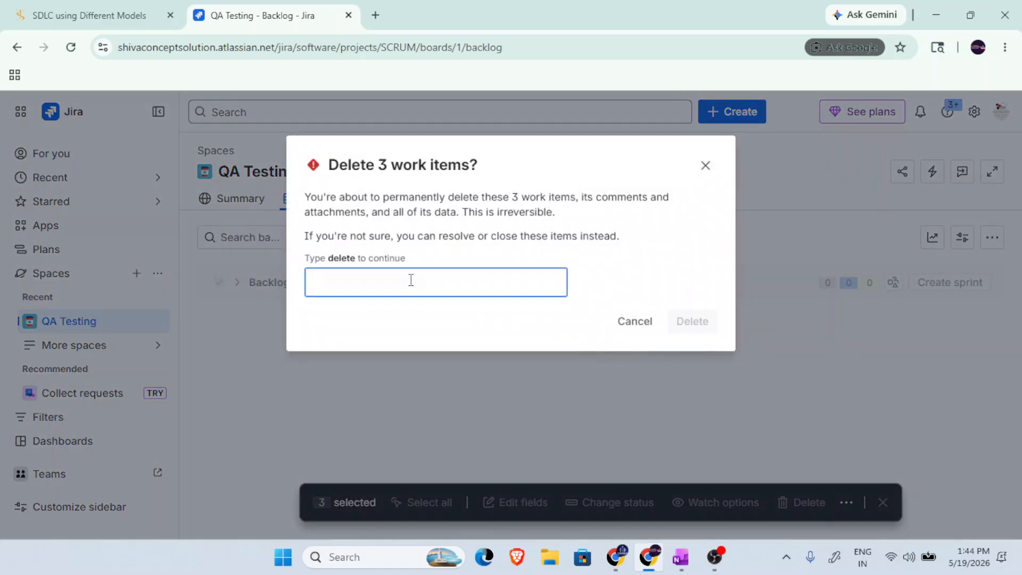
{"action": "type", "text": "delete"}
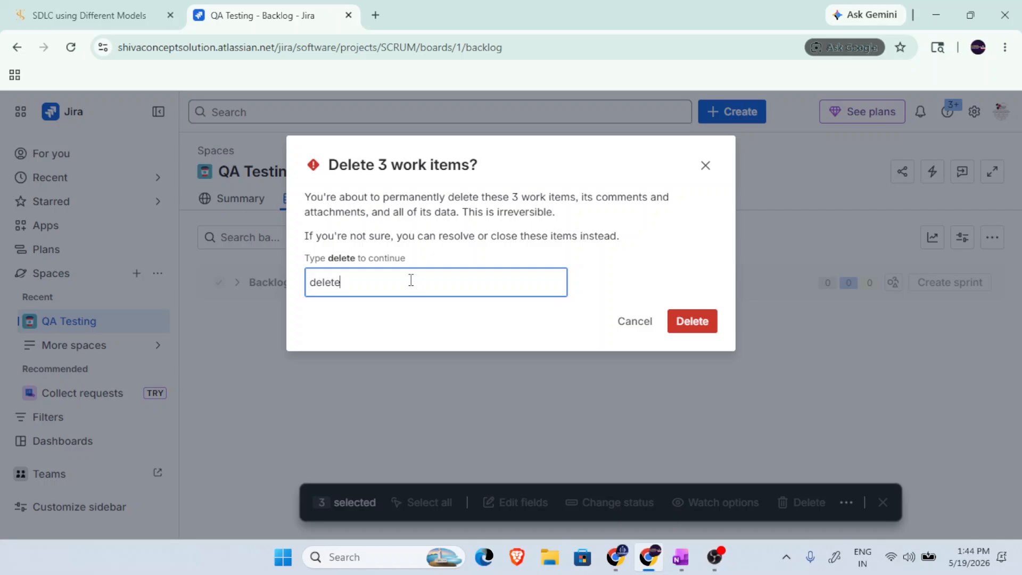
{"action": "left_click", "coordinate": [701, 322]}
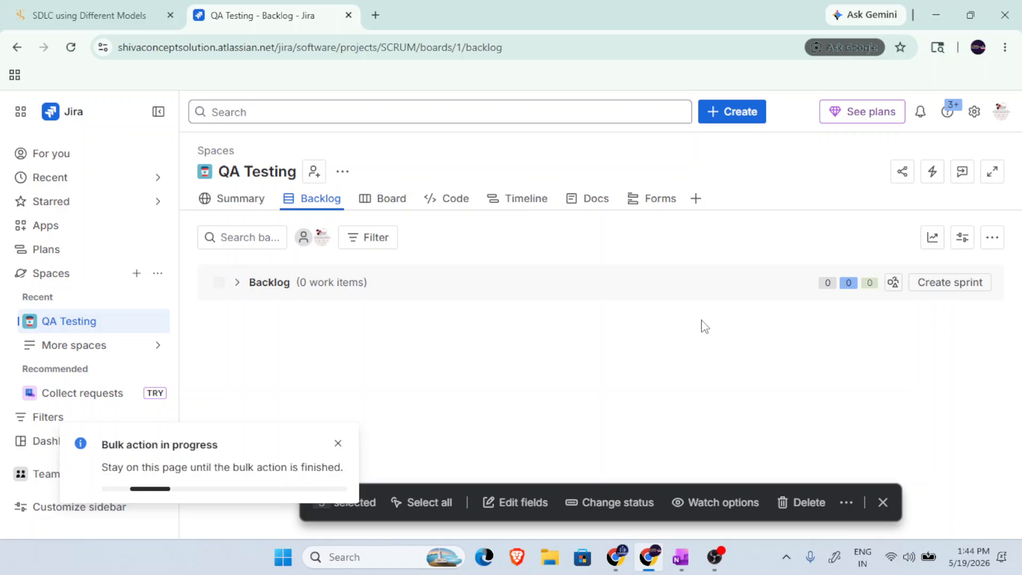
Check the Board, return to the Backlog, and create a new sprint.
{"action": "left_click", "coordinate": [391, 207]}
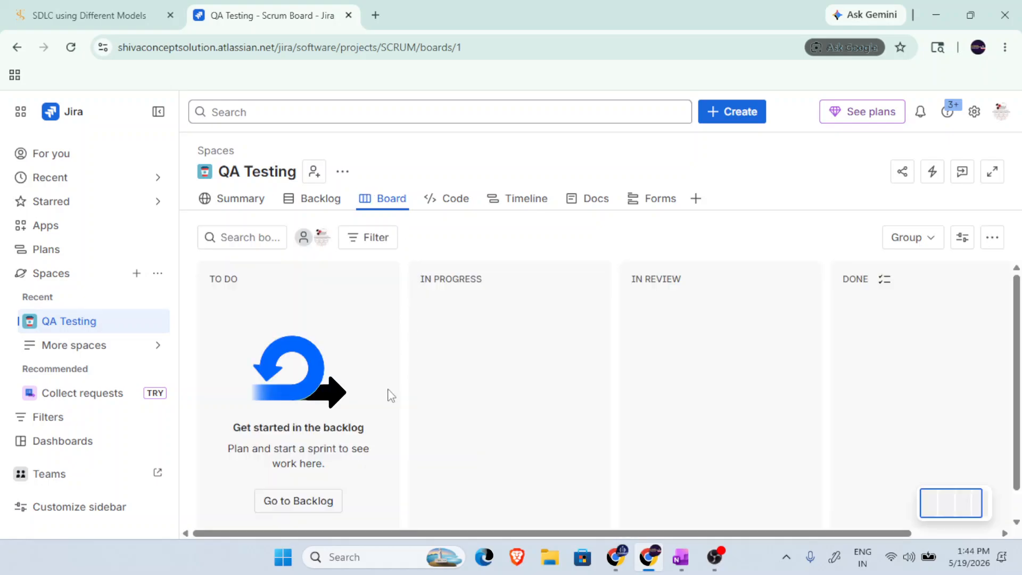
{"action": "left_click", "coordinate": [314, 205]}
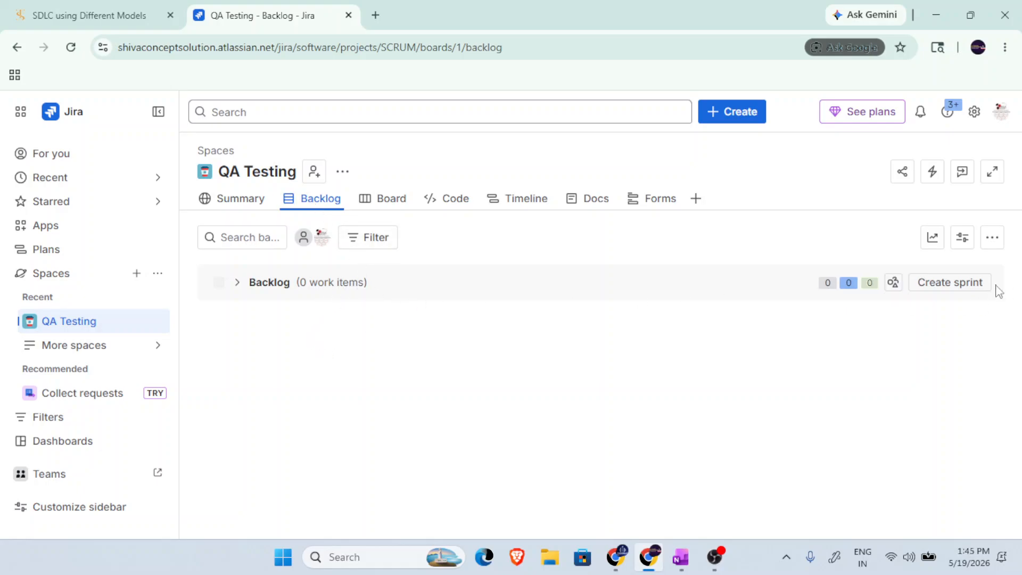
{"action": "left_click", "coordinate": [957, 285]}
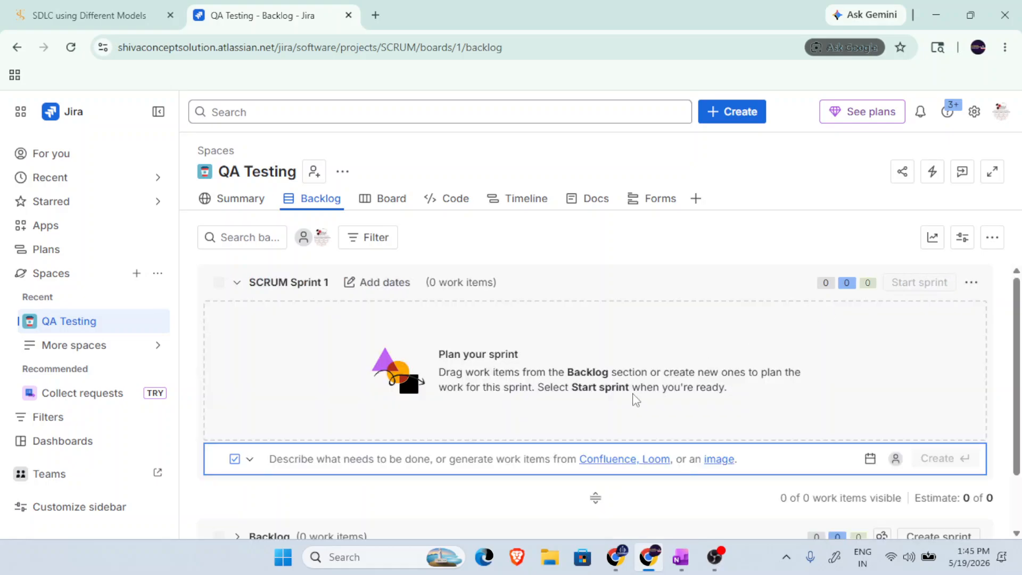
{"action": "scroll", "coordinate": [634, 401], "scroll_direction": "down", "scroll_amount": 1}
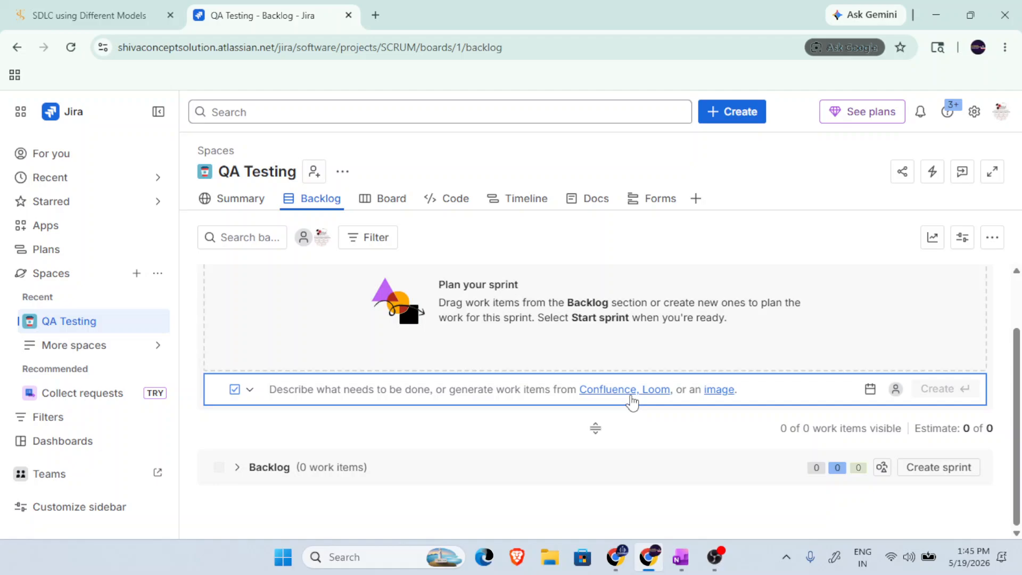
Load shivaconceptsolution.com in a new browser tab and return to the QA Testing backlog.
{"action": "left_click", "coordinate": [377, 14]}
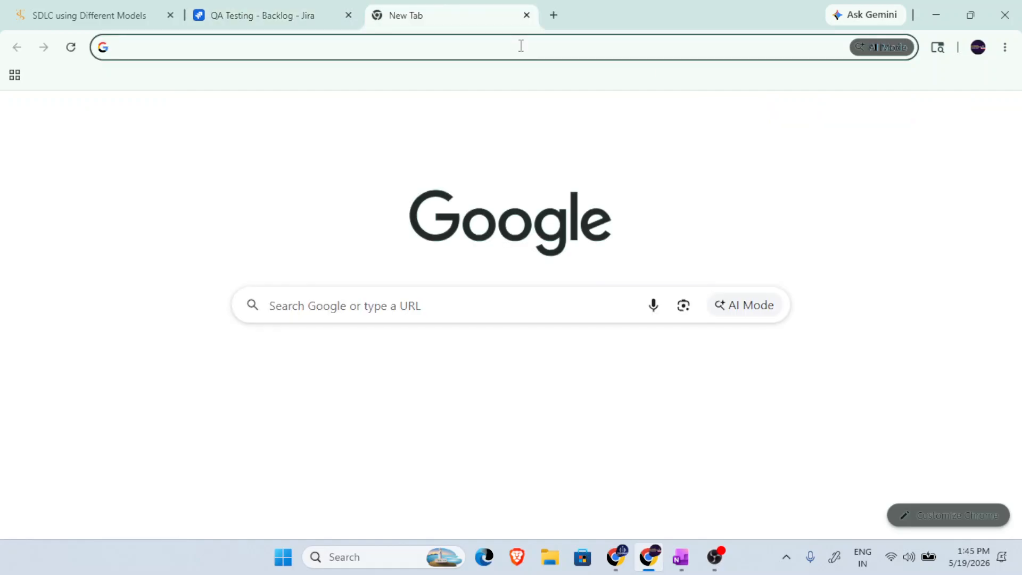
{"action": "type", "text": "shivaconceptsolution.com"}
{"action": "key", "text": "Return"}
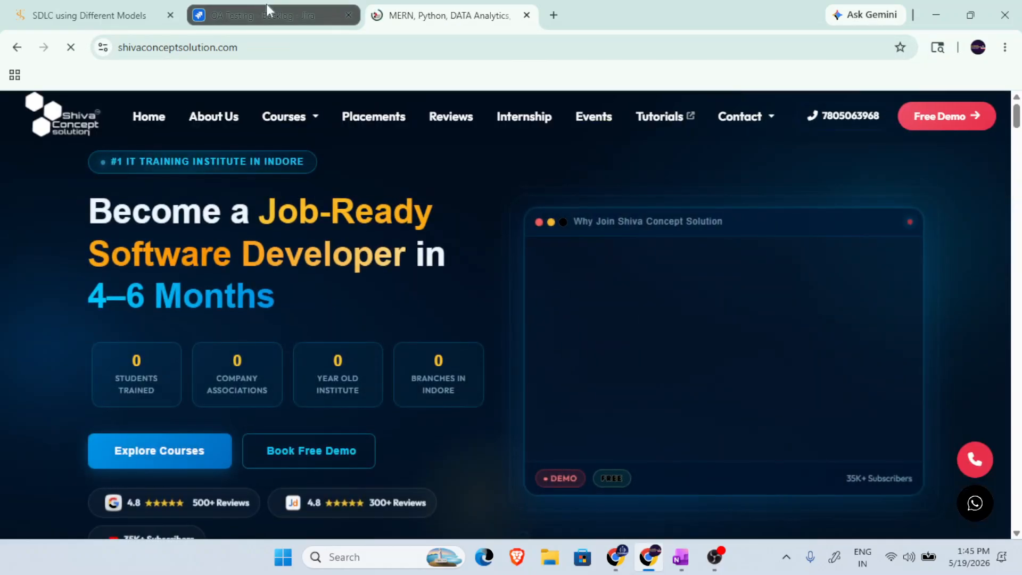
{"action": "left_click", "coordinate": [266, 7]}
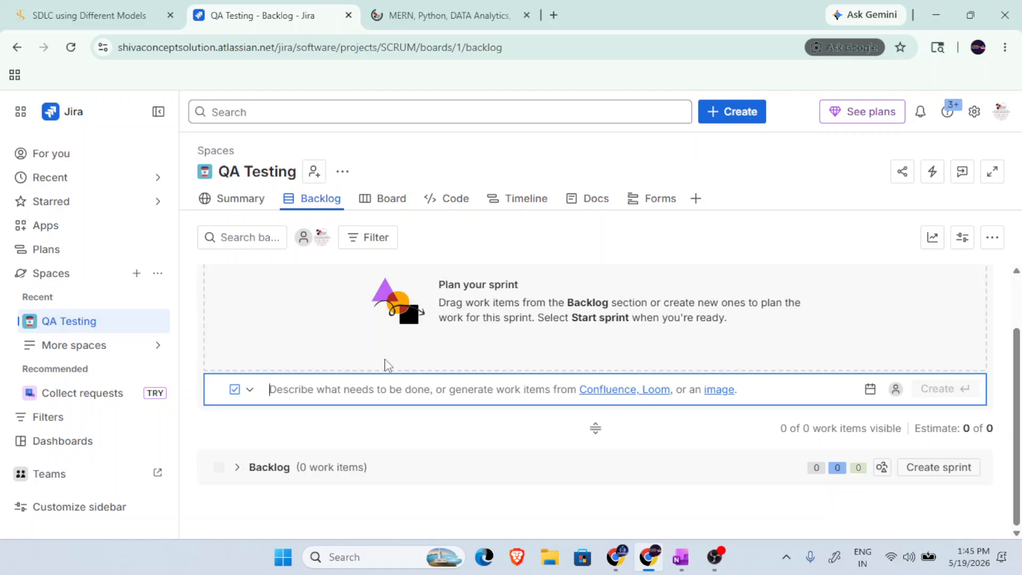
Add to SCRUM Sprint 1 the task "Check Complete Front Page of Shiva Concept Solution Including header section, middle section, footer section".
{"action": "type", "text": "Che"}
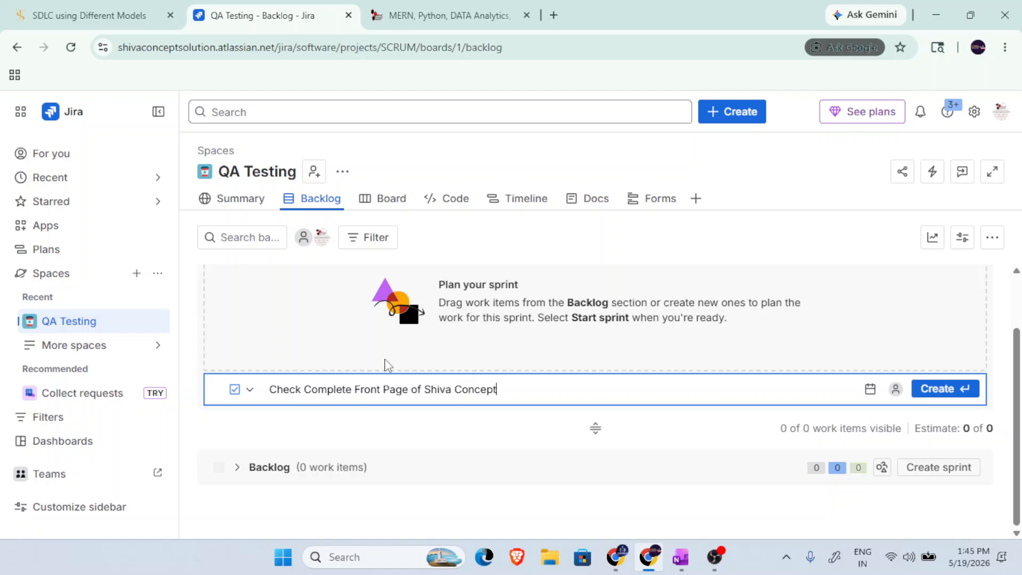
{"action": "type", "text": "n Including "}
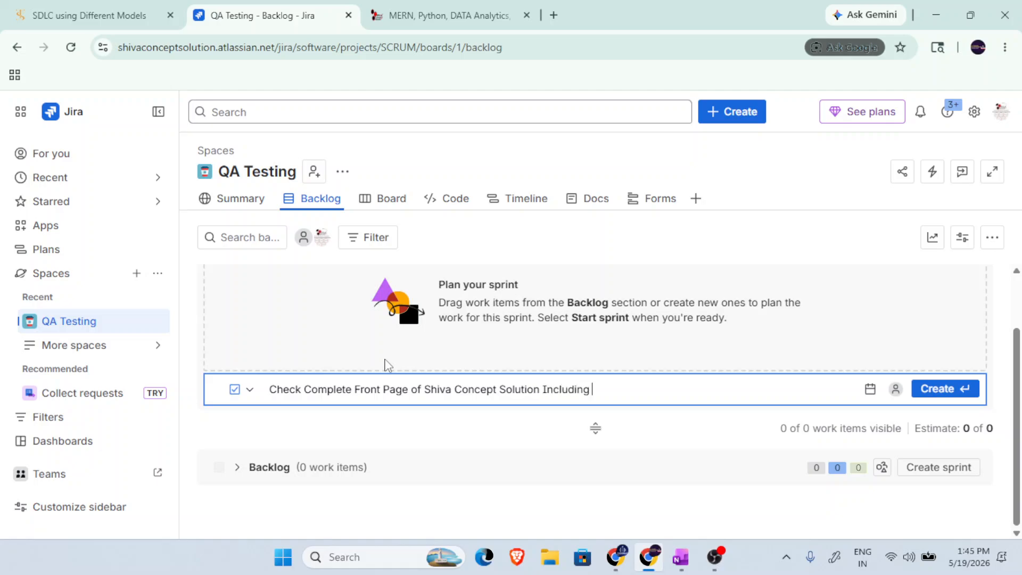
{"action": "type", "text": "header section, middle sec"}
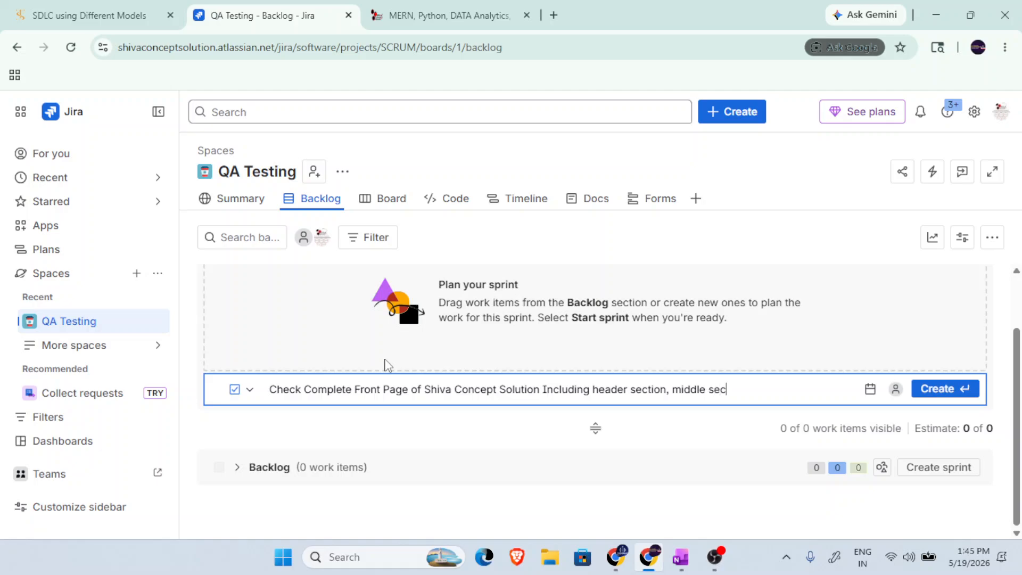
{"action": "type", "text": "tion, footer section"}
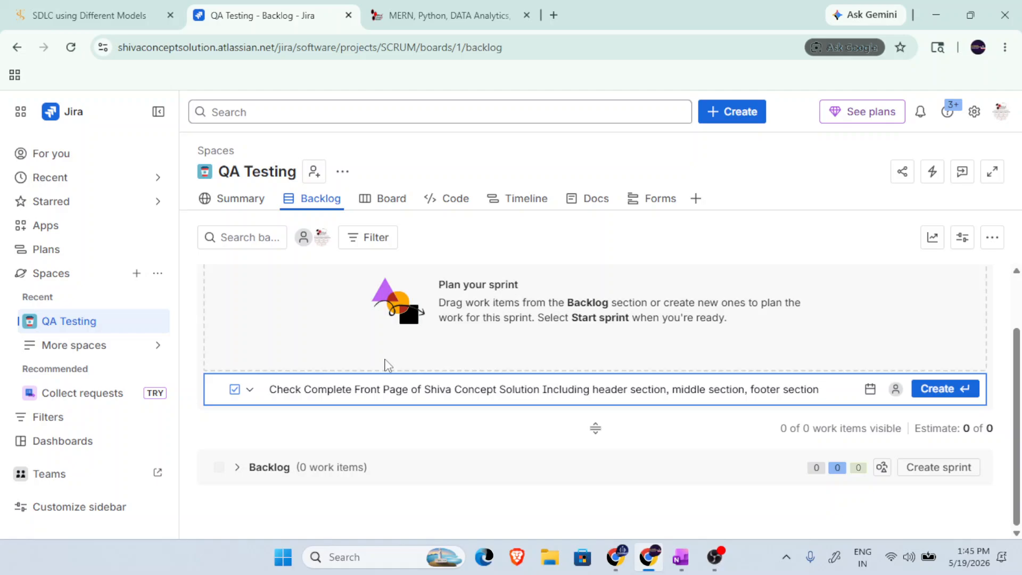
{"action": "key", "text": "Return"}
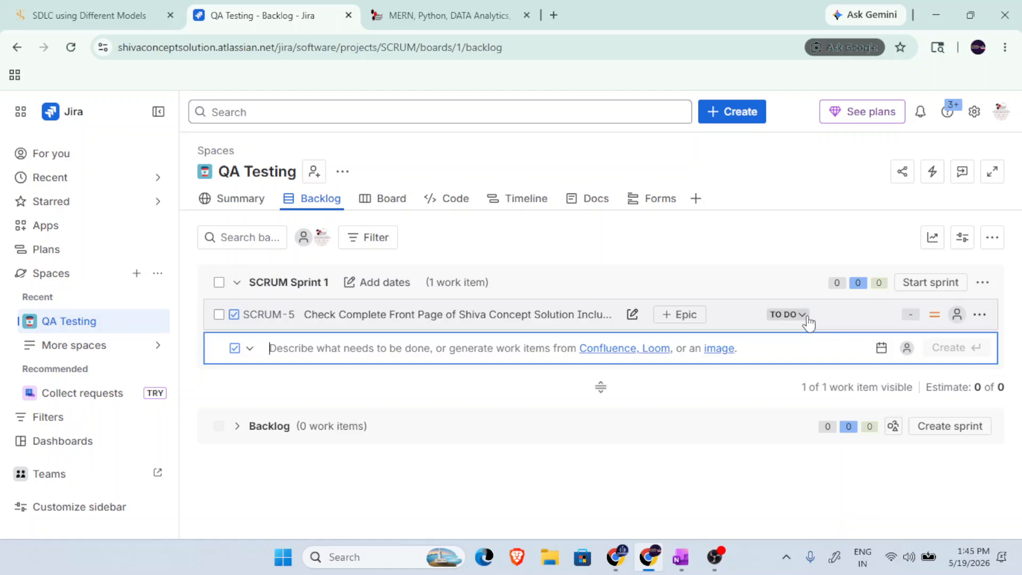
{"action": "left_click", "coordinate": [518, 410]}
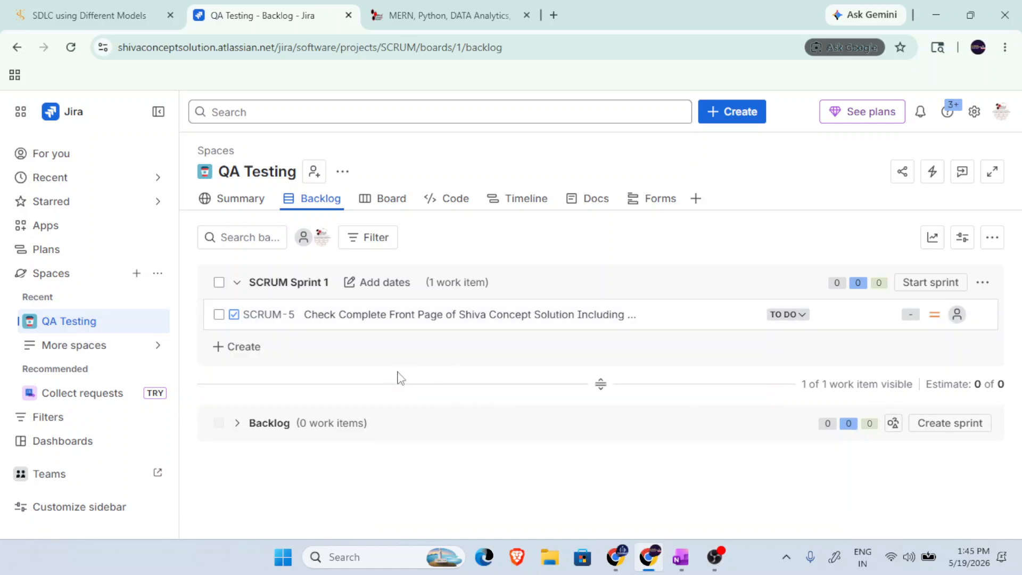
Give SCRUM Sprint 1 a custom duration, starting 5/19/2026 and ending 5/20/2026.
{"action": "left_click", "coordinate": [386, 281]}
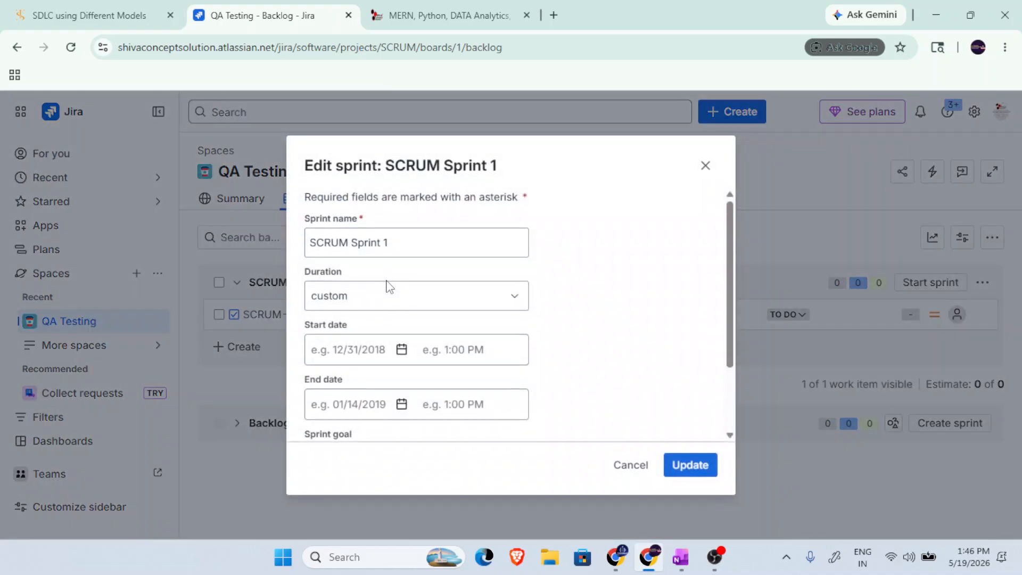
{"action": "left_click", "coordinate": [416, 302]}
{"action": "left_click", "coordinate": [353, 336]}
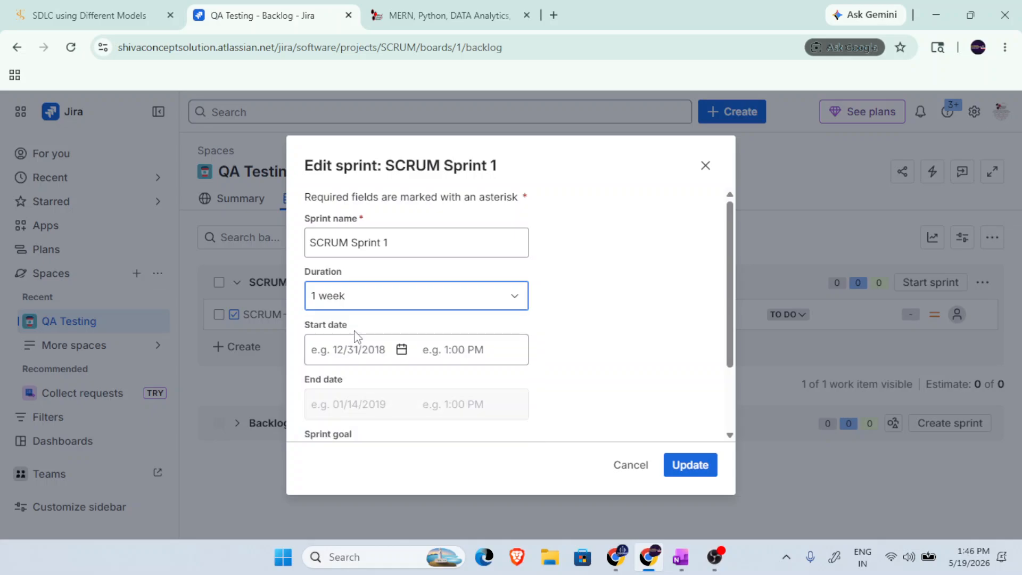
{"action": "left_click", "coordinate": [417, 302]}
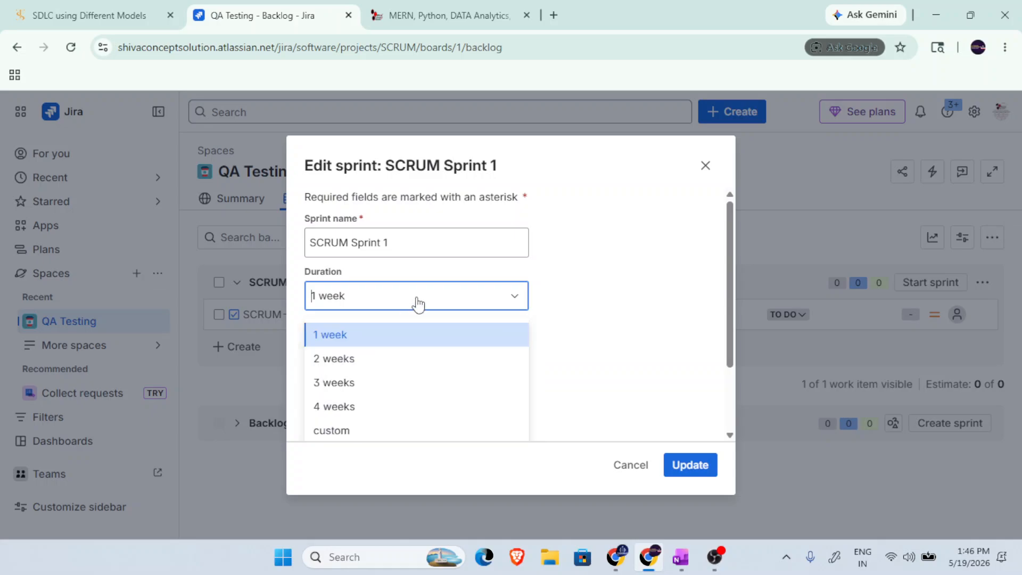
{"action": "left_click", "coordinate": [379, 343]}
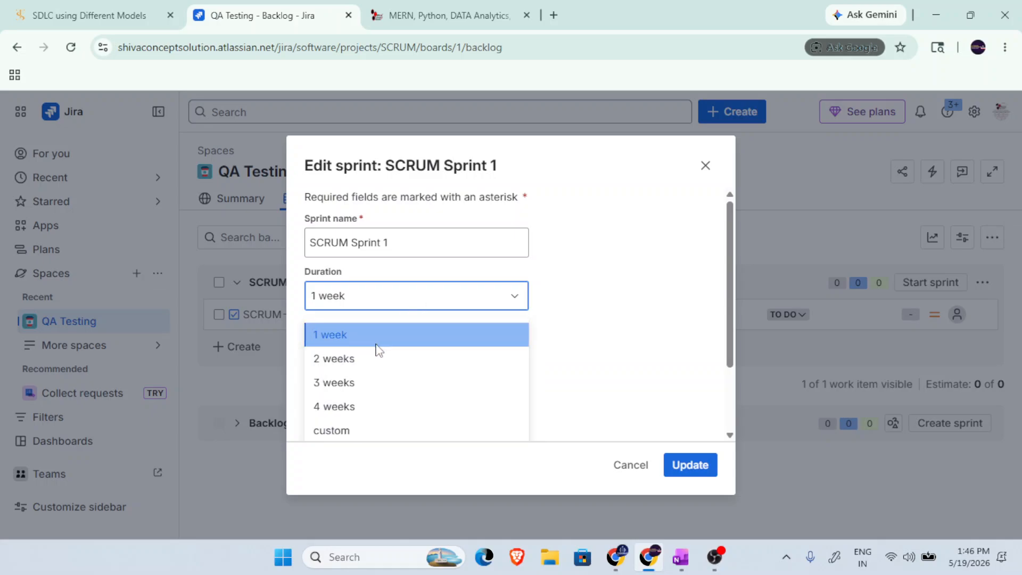
{"action": "left_click", "coordinate": [452, 304]}
{"action": "left_click", "coordinate": [332, 432]}
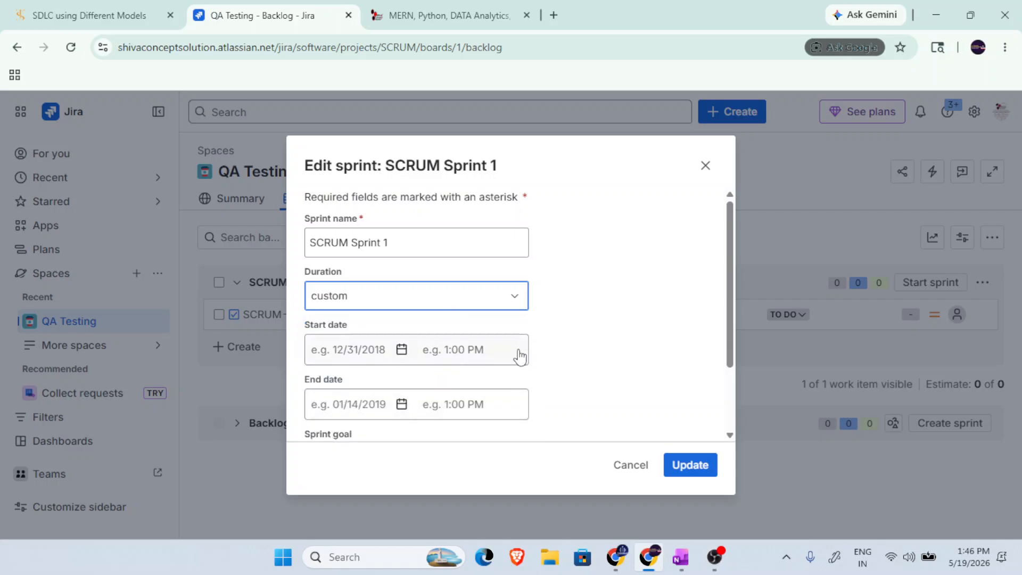
{"action": "left_click", "coordinate": [402, 350]}
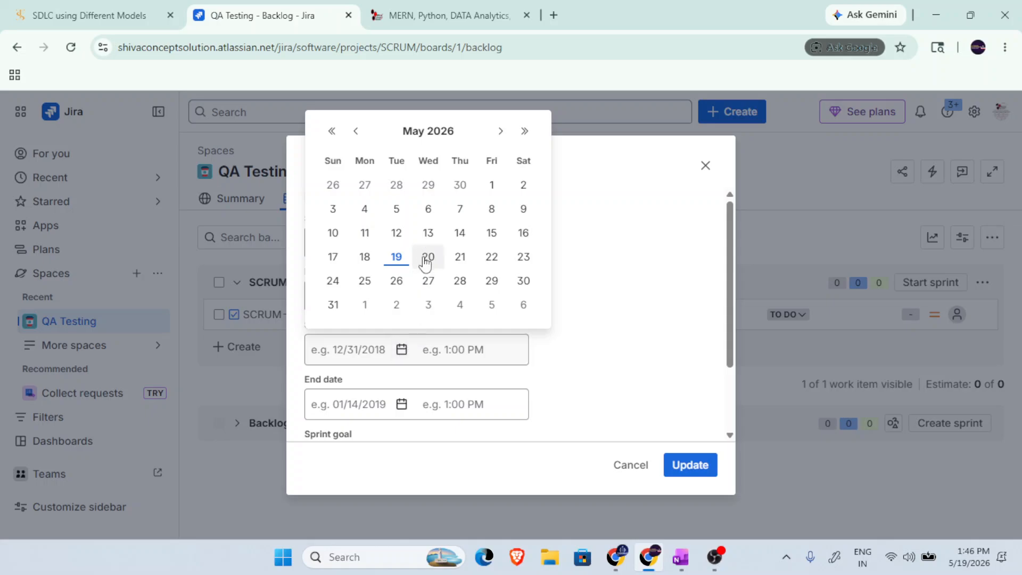
{"action": "left_click", "coordinate": [397, 256]}
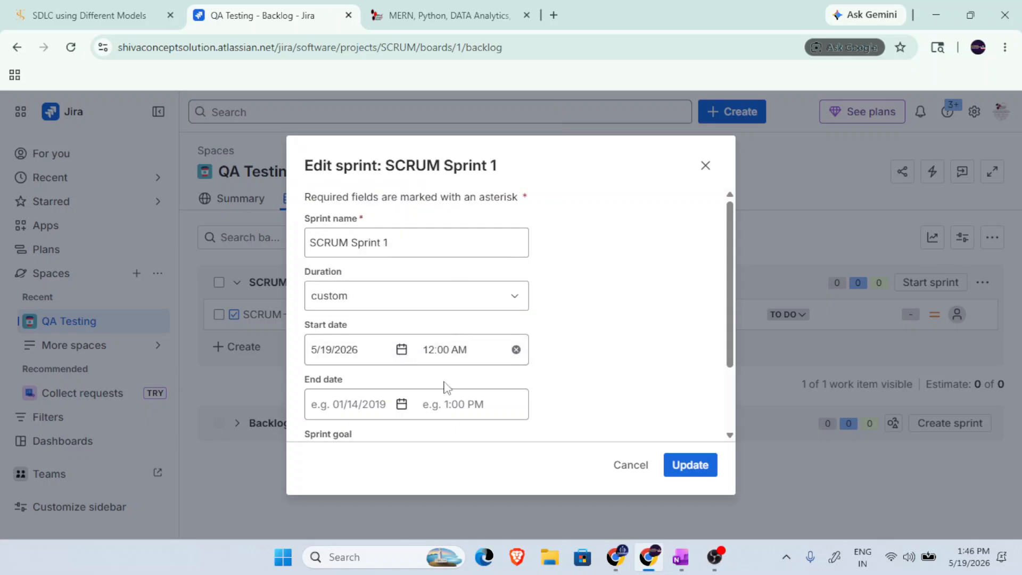
{"action": "left_click", "coordinate": [401, 404]}
{"action": "left_click", "coordinate": [429, 312]}
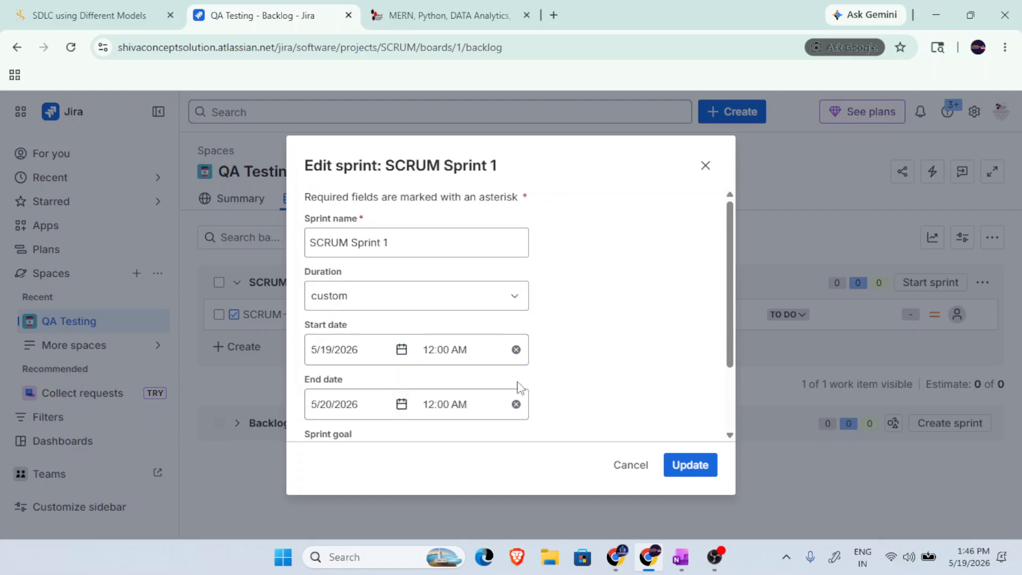
Enter the sprint goal "Finish This task and also represent all the bug related this task".
{"action": "scroll", "coordinate": [608, 392], "scroll_direction": "down", "scroll_amount": 2}
{"action": "left_click", "coordinate": [448, 395]}
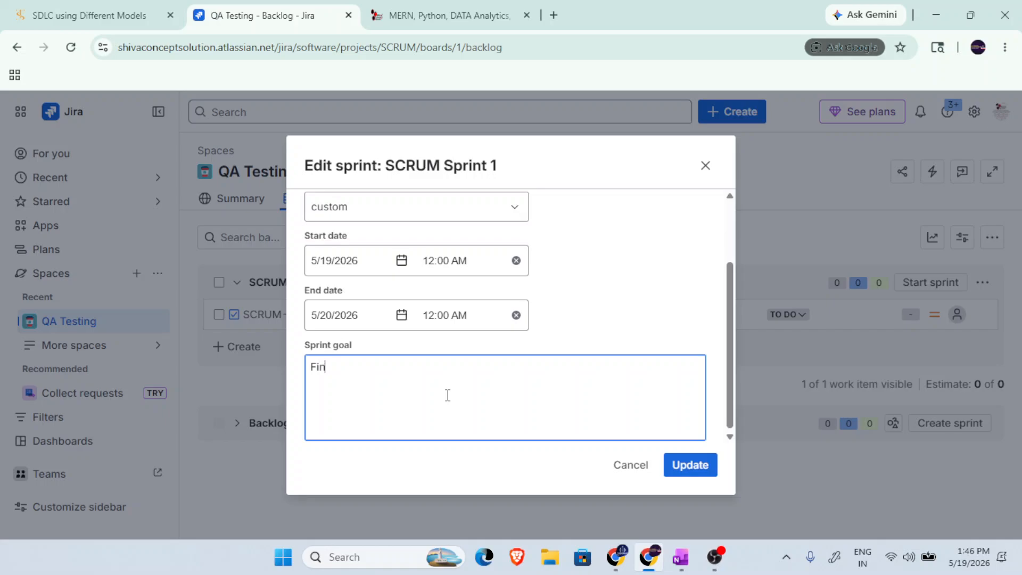
{"action": "type", "text": "Finish This task and also"}
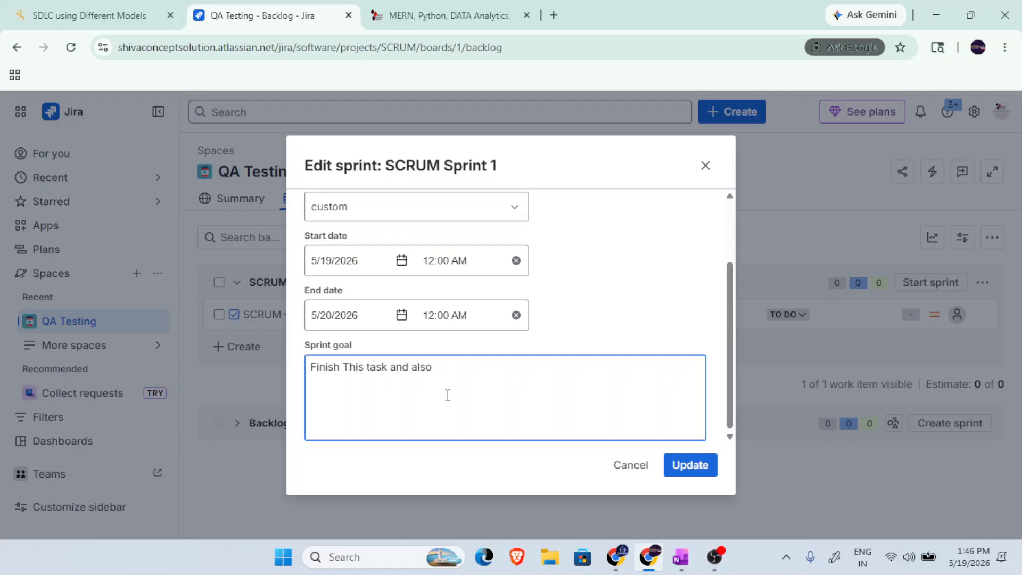
{"action": "type", "text": " represent all the bug r"}
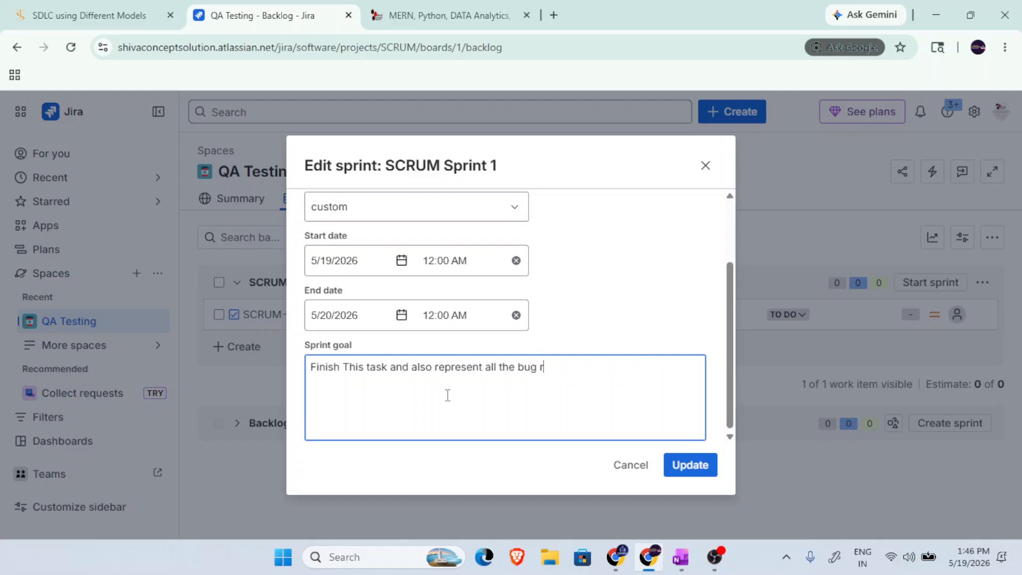
{"action": "type", "text": "elated this task"}
Rename the sprint as "Test Front Page of Website".
{"action": "scroll", "coordinate": [588, 295], "scroll_direction": "up", "scroll_amount": 2}
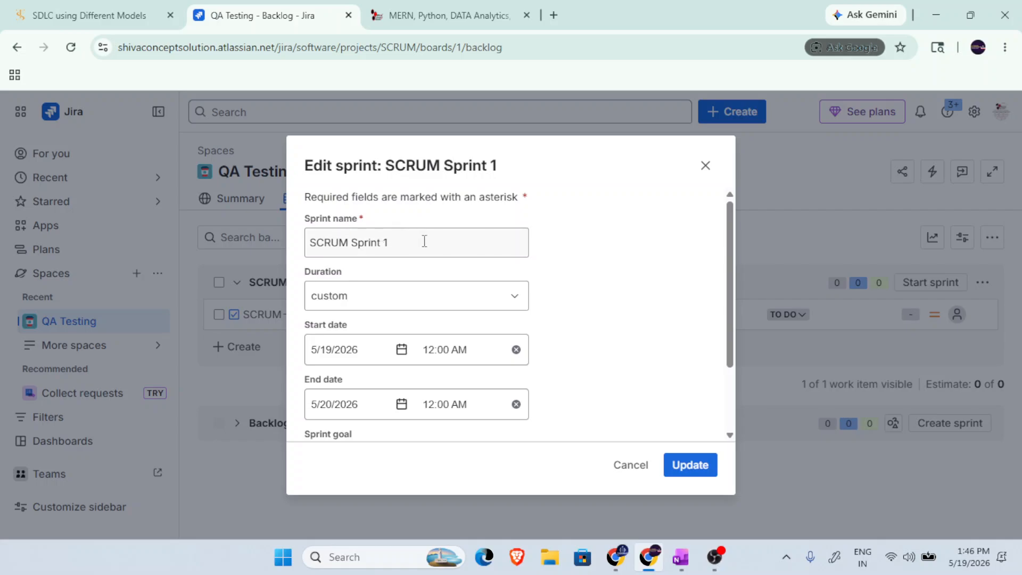
{"action": "left_click_drag", "start_coordinate": [422, 241], "coordinate": [260, 231]}
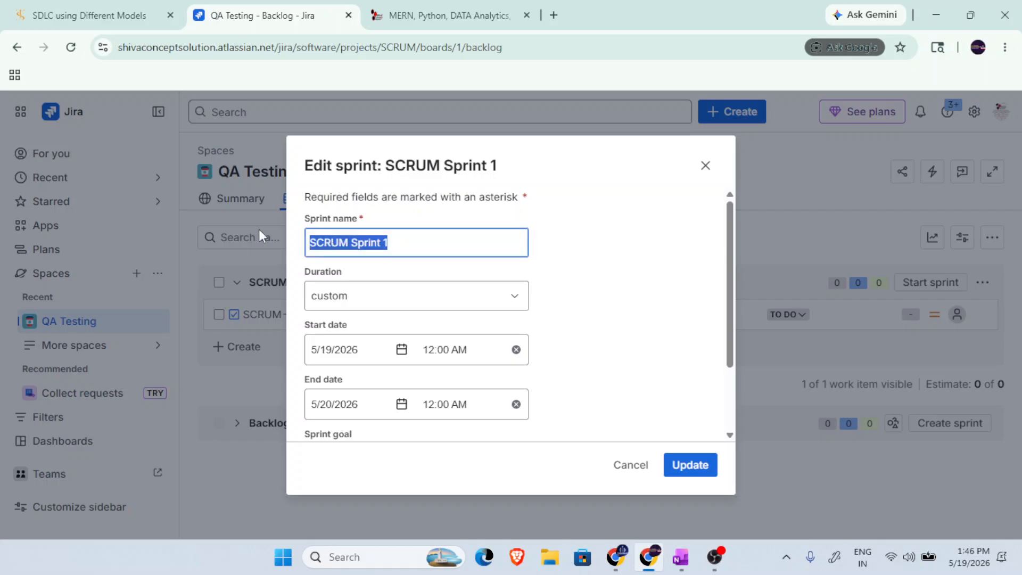
{"action": "type", "text": "Tes"}
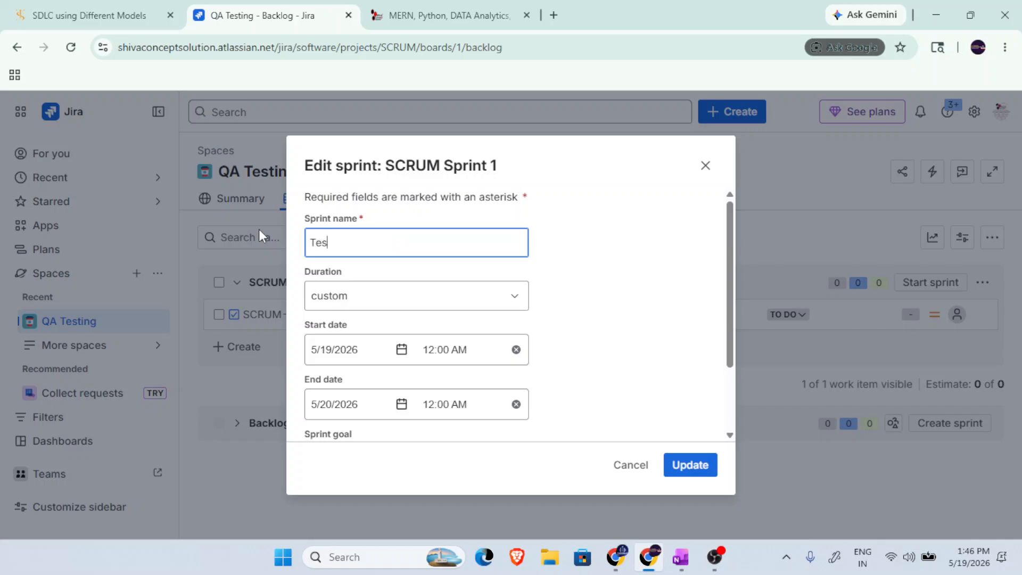
{"action": "type", "text": "t Front Page of S"}
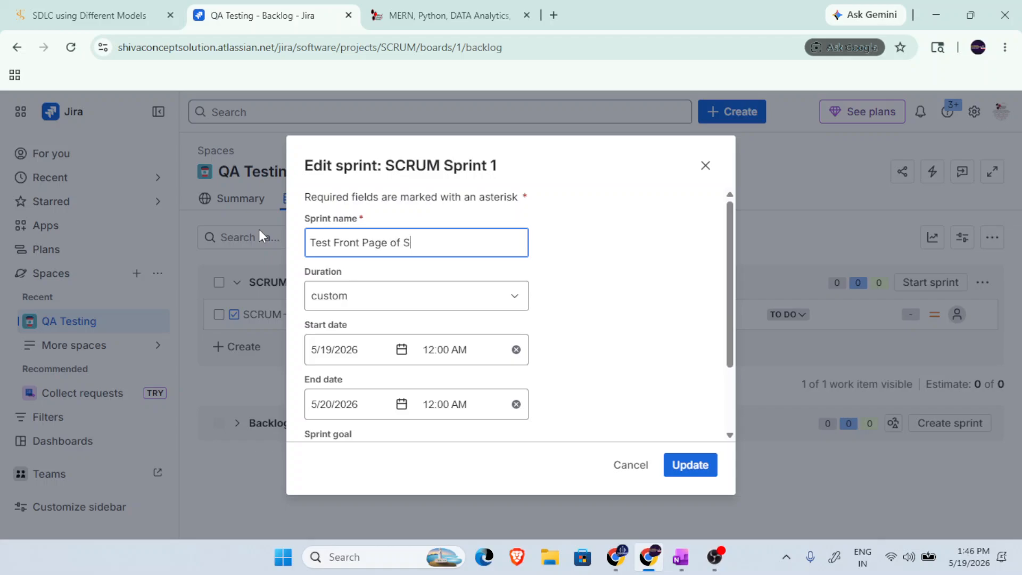
{"action": "type", "text": "hiva Conce"}
{"action": "key", "text": "BackSpace"}
{"action": "key", "text": "BackSpace"}
{"action": "key", "text": "BackSpace"}
{"action": "key", "text": "BackSpace"}
{"action": "key", "text": "BackSpace"}
{"action": "key", "text": "BackSpace"}
{"action": "key", "text": "BackSpace"}
{"action": "key", "text": "BackSpace"}
{"action": "key", "text": "BackSpace"}
{"action": "type", "text": "Website"}
{"action": "left_click", "coordinate": [547, 262]}
{"action": "scroll", "coordinate": [485, 334], "scroll_direction": "down", "scroll_amount": 2}
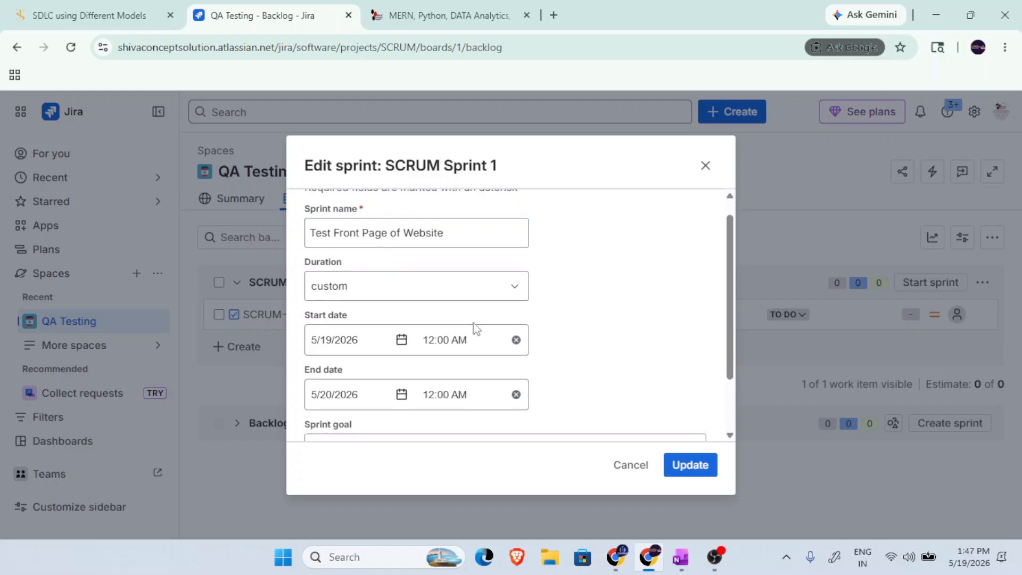
{"action": "left_click", "coordinate": [657, 368]}
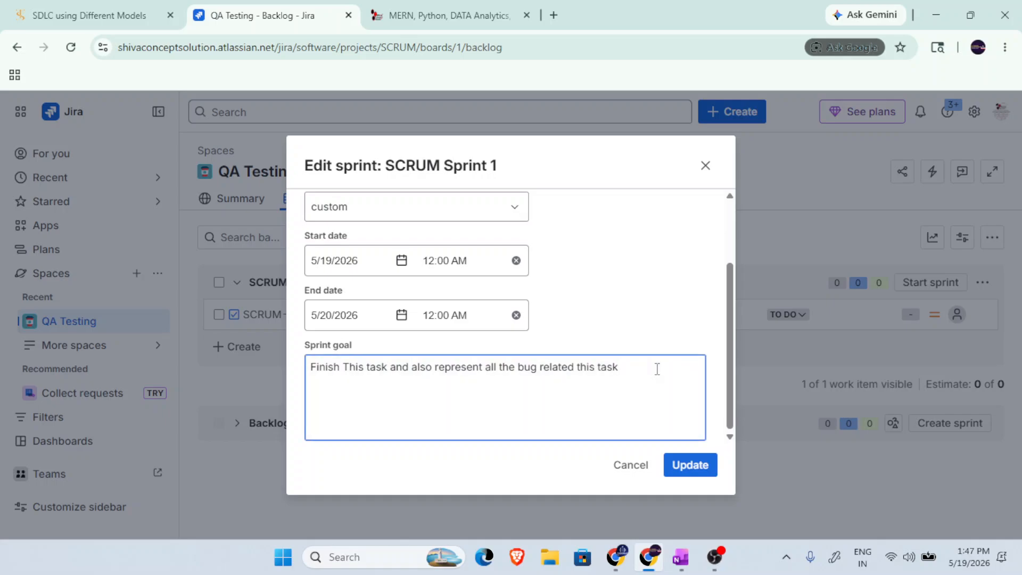
{"action": "key", "text": "Return"}
{"action": "type", "text": "Website Existing"}
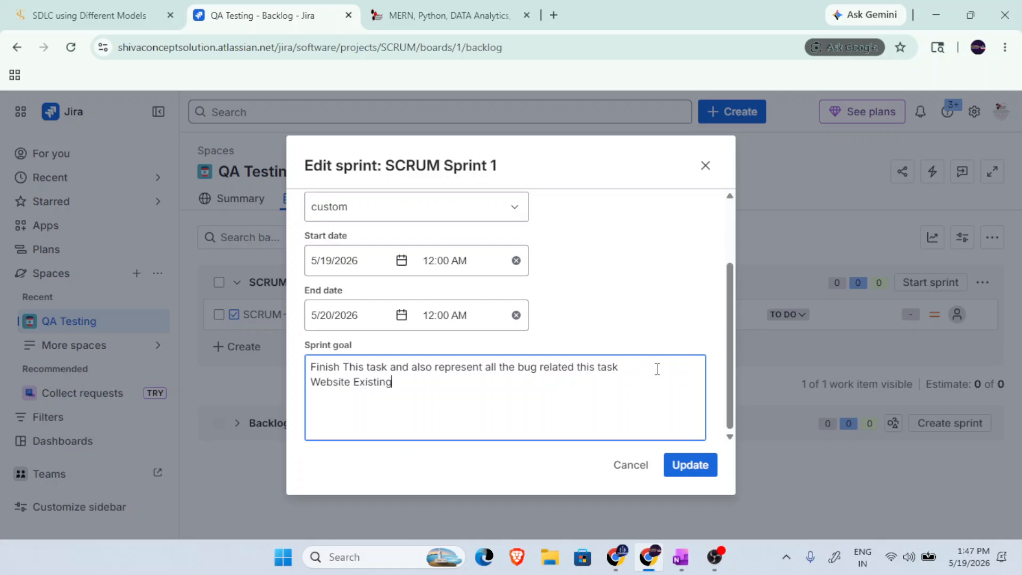
{"action": "type", "text": " Ur"}
{"action": "type", "text": "l is "}
{"action": "type", "text": "https:L//"}
{"action": "type", "text": "//"}
{"action": "type", "text": "shivaconc"}
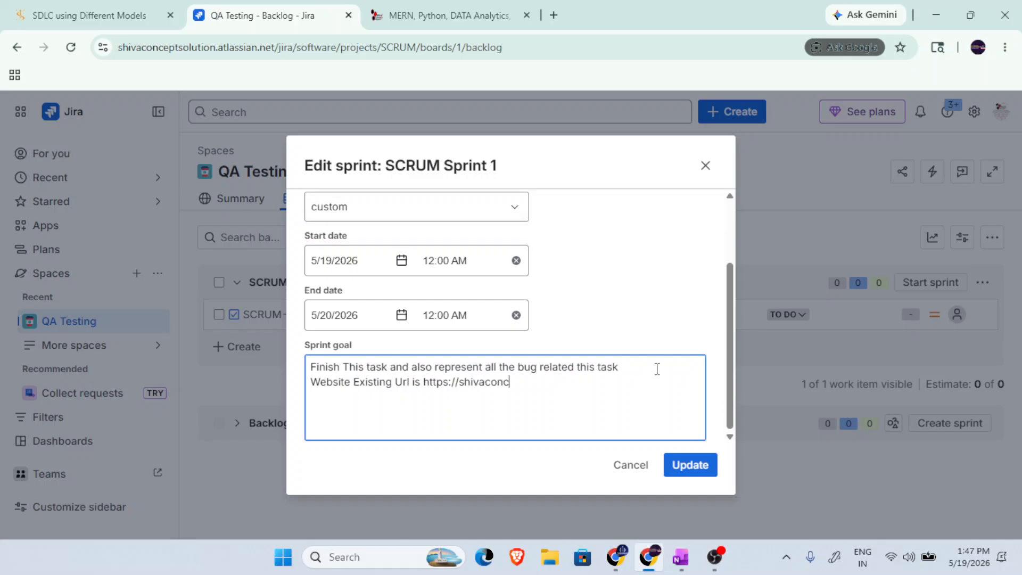
{"action": "type", "text": "eptsolution.com"}
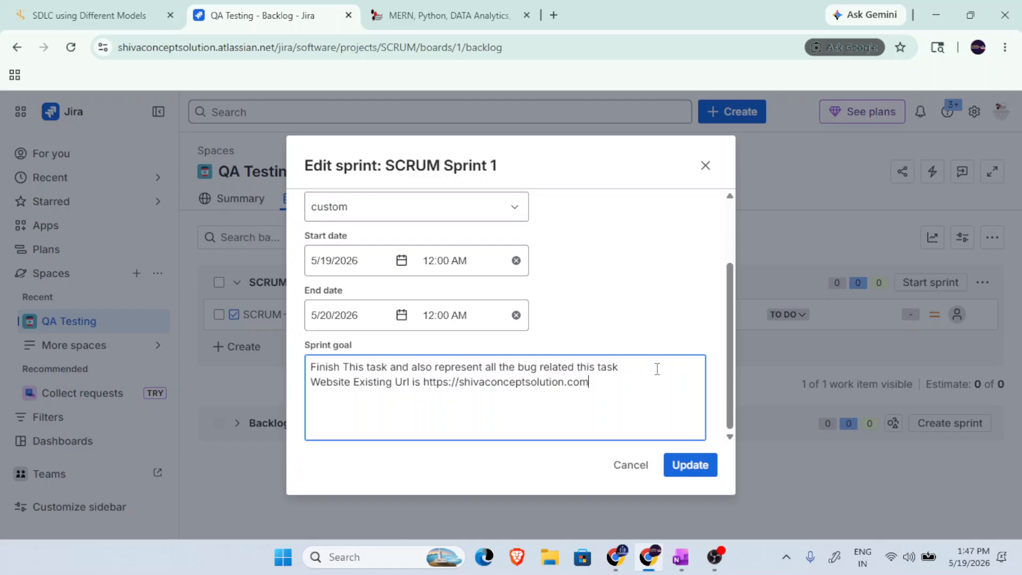
Save the sprint changes and assign the front page checking task to the invited teammate.
{"action": "left_click_drag", "start_coordinate": [620, 397], "coordinate": [292, 369]}
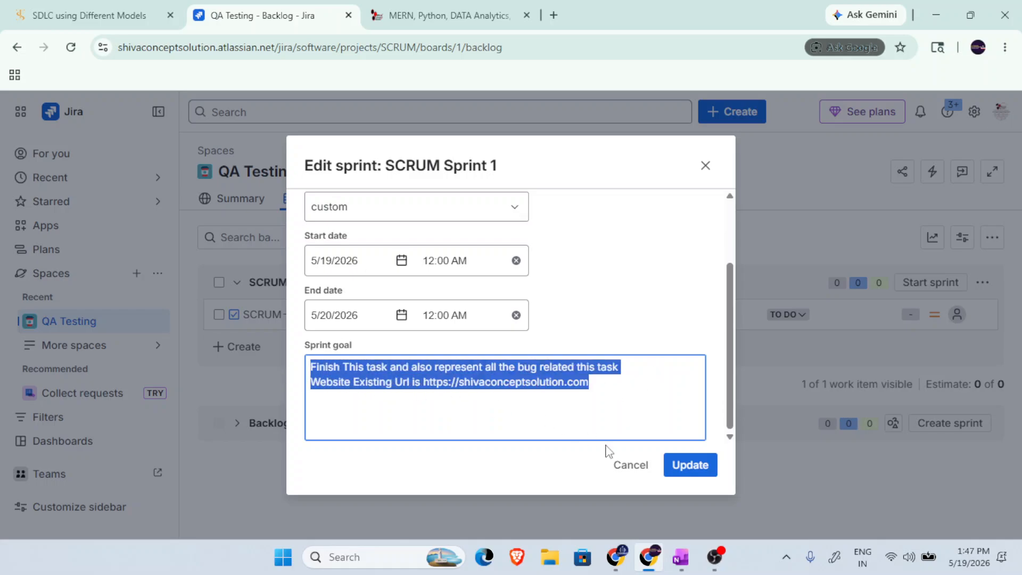
{"action": "left_click", "coordinate": [683, 464]}
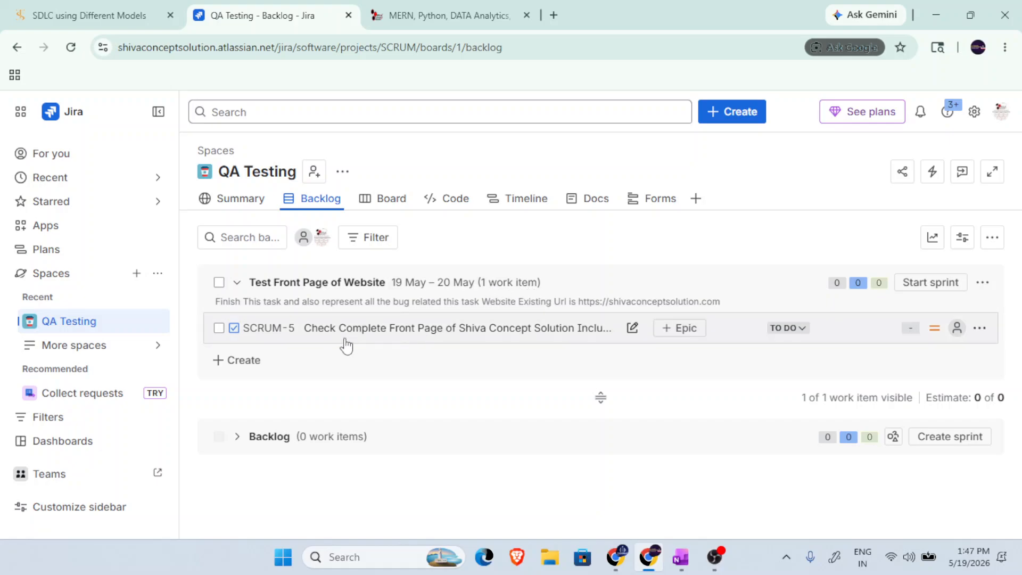
{"action": "left_click", "coordinate": [956, 327]}
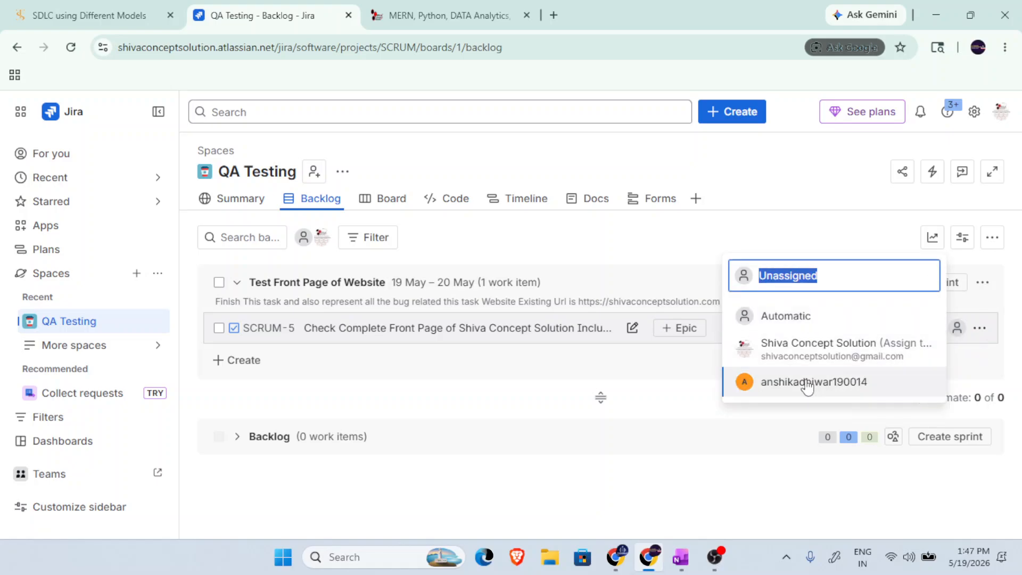
{"action": "left_click", "coordinate": [807, 383]}
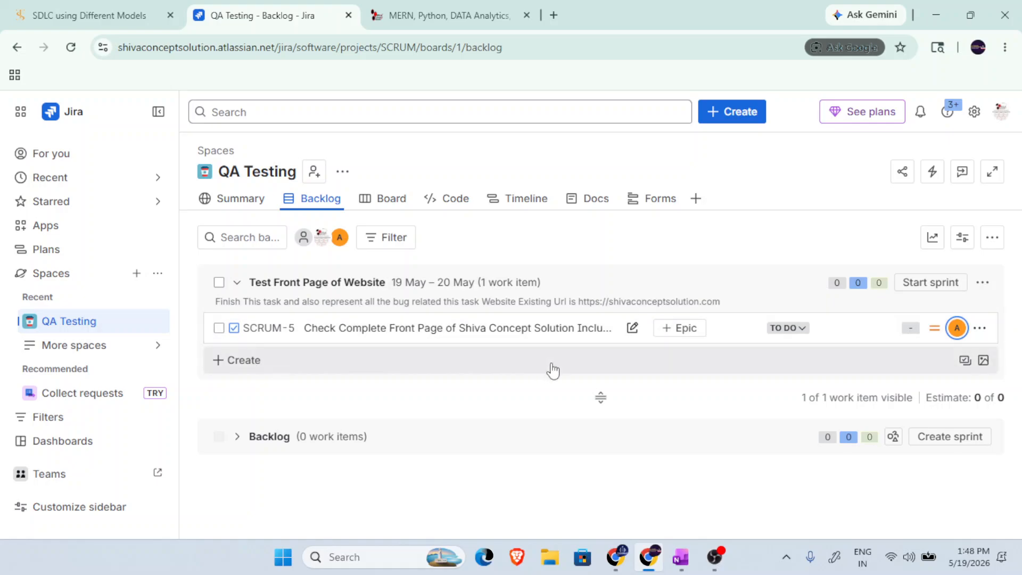
Check the Board with a page reload, return to the Backlog, and dismiss the Docs tip.
{"action": "left_click", "coordinate": [395, 198]}
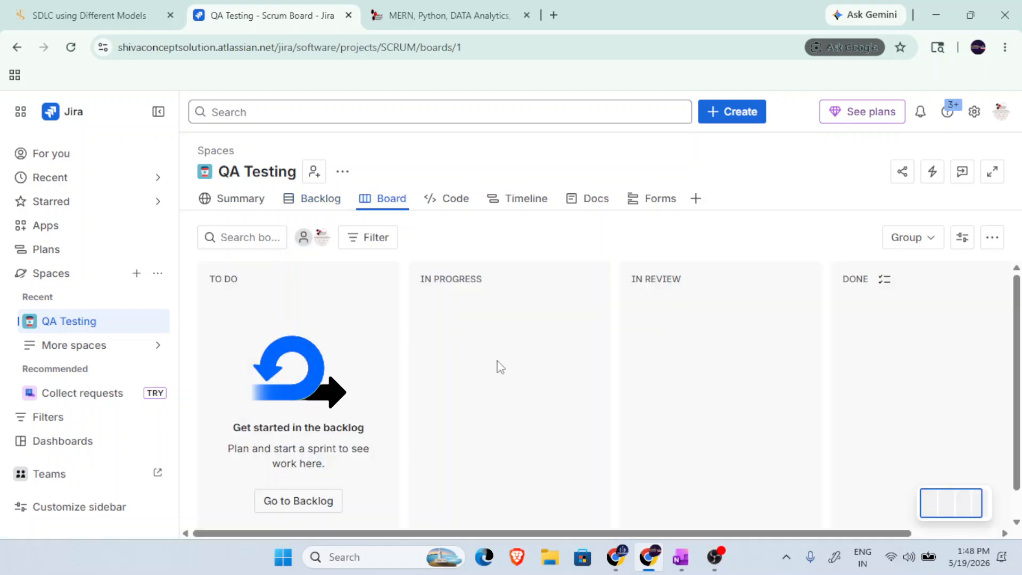
{"action": "left_click", "coordinate": [71, 48]}
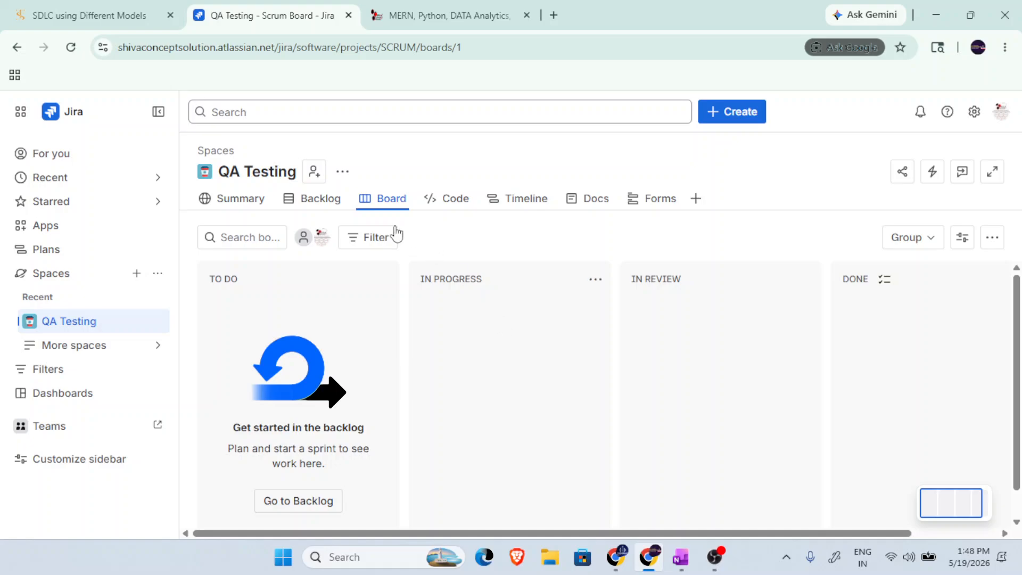
{"action": "left_click", "coordinate": [320, 198]}
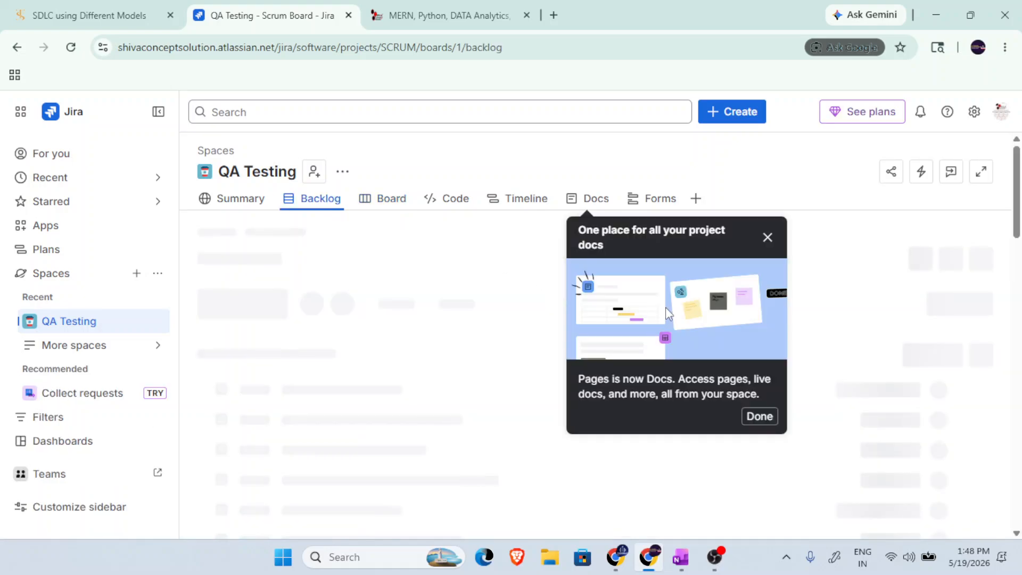
{"action": "left_click", "coordinate": [768, 239]}
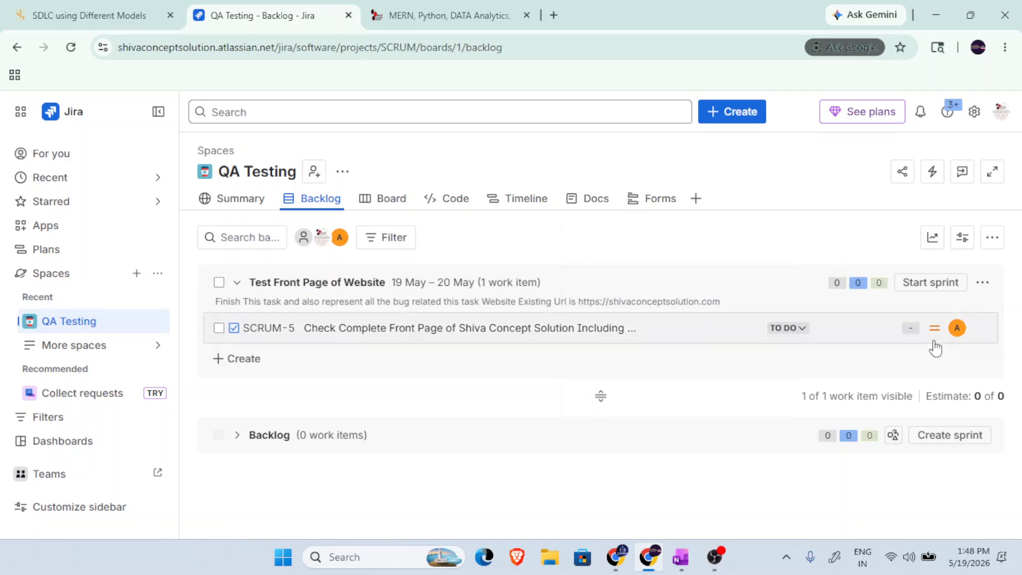
Start the "Test Front Page of Website" sprint with its planned end date and goal.
{"action": "left_click", "coordinate": [921, 287]}
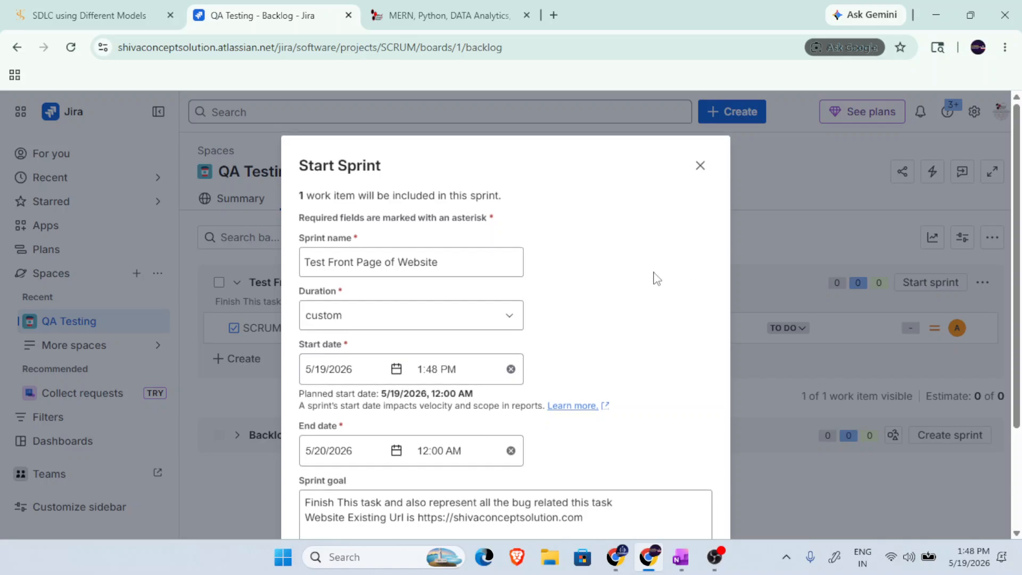
{"action": "scroll", "coordinate": [656, 277], "scroll_direction": "down", "scroll_amount": 3}
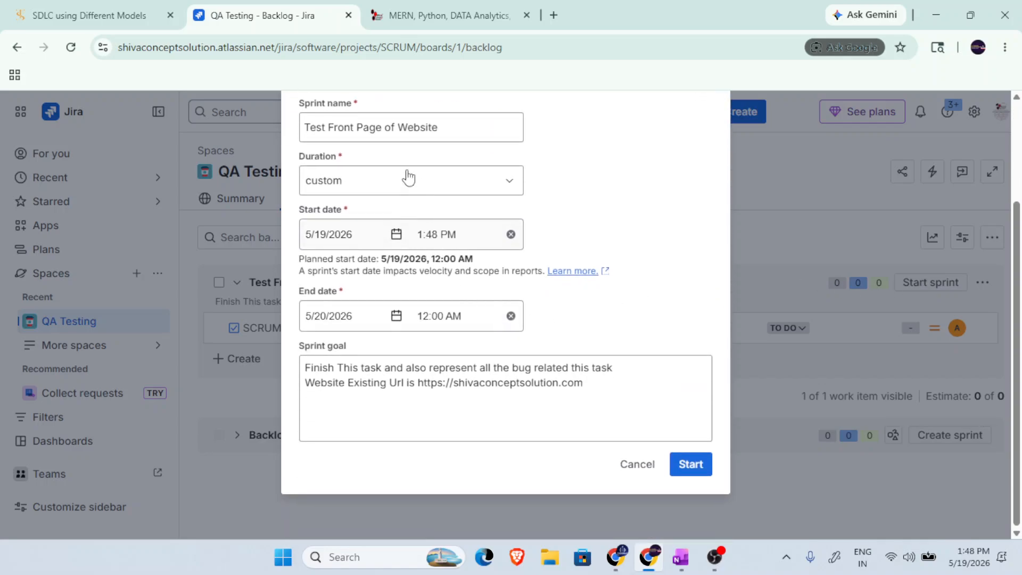
{"action": "left_click", "coordinate": [702, 465]}
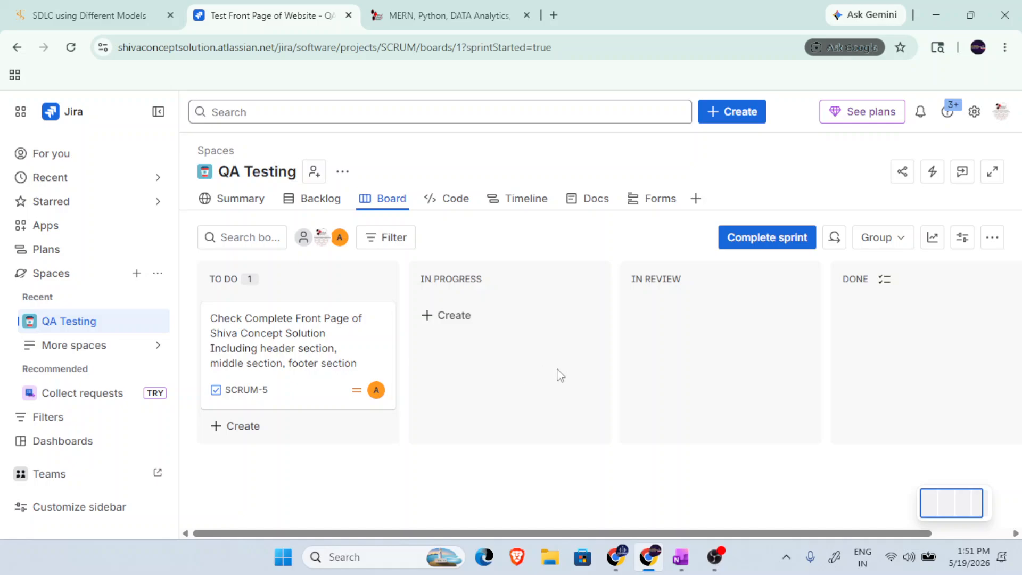
Review the started sprint in the Backlog, refresh the Board, and open the details of the front page checking task.
{"action": "left_click", "coordinate": [321, 202]}
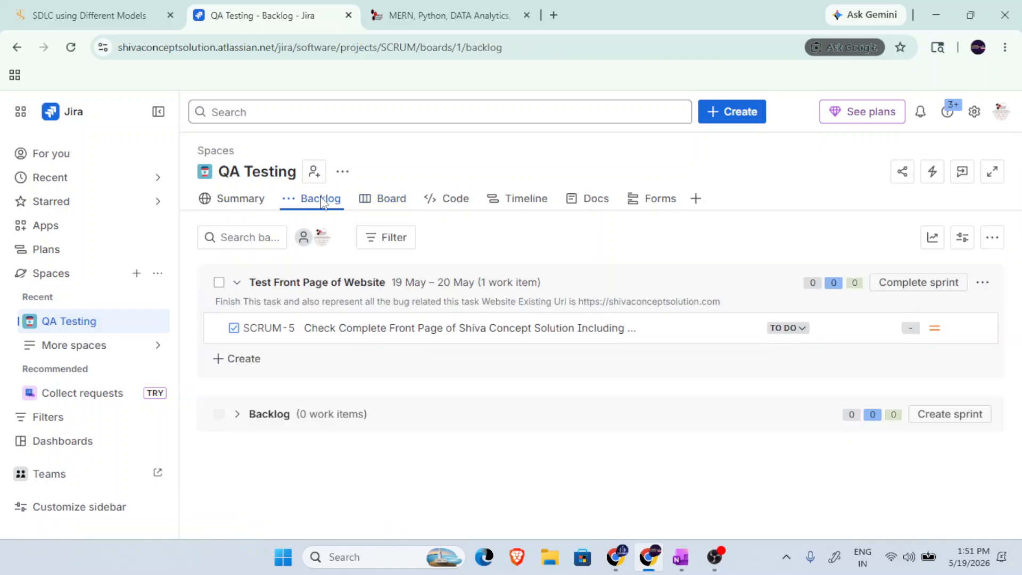
{"action": "left_click", "coordinate": [395, 203]}
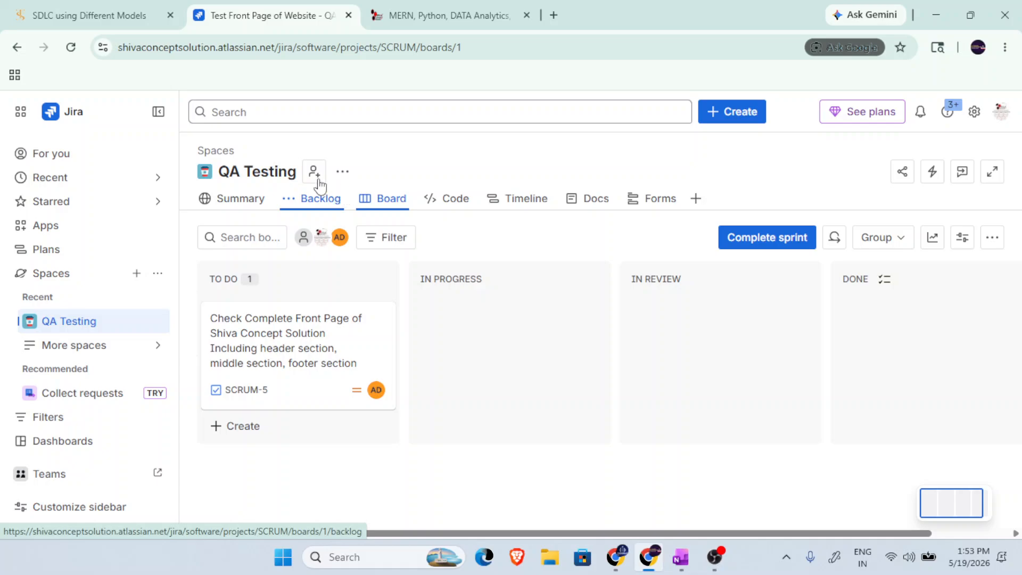
{"action": "left_click", "coordinate": [72, 48]}
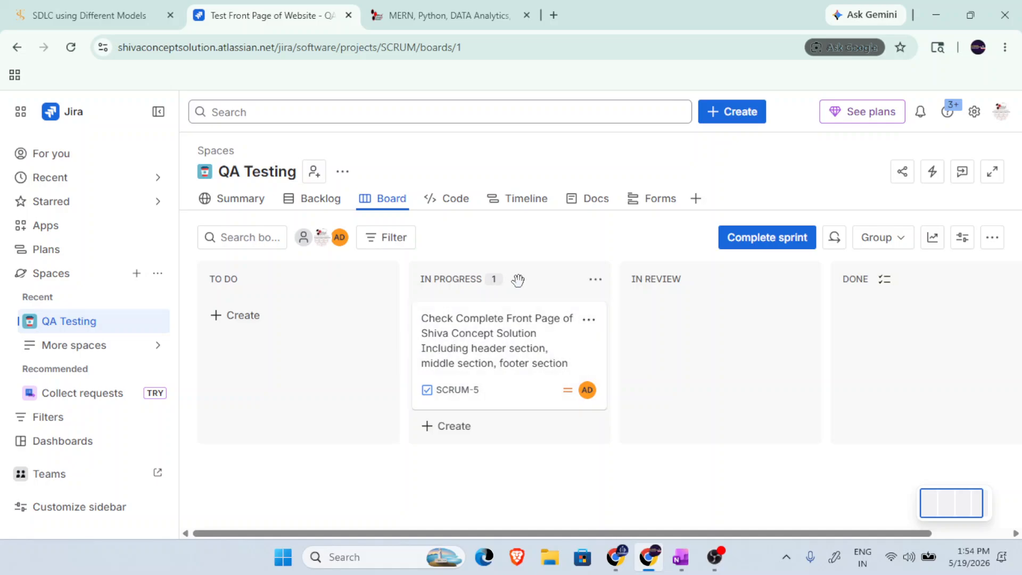
{"action": "left_click", "coordinate": [532, 324]}
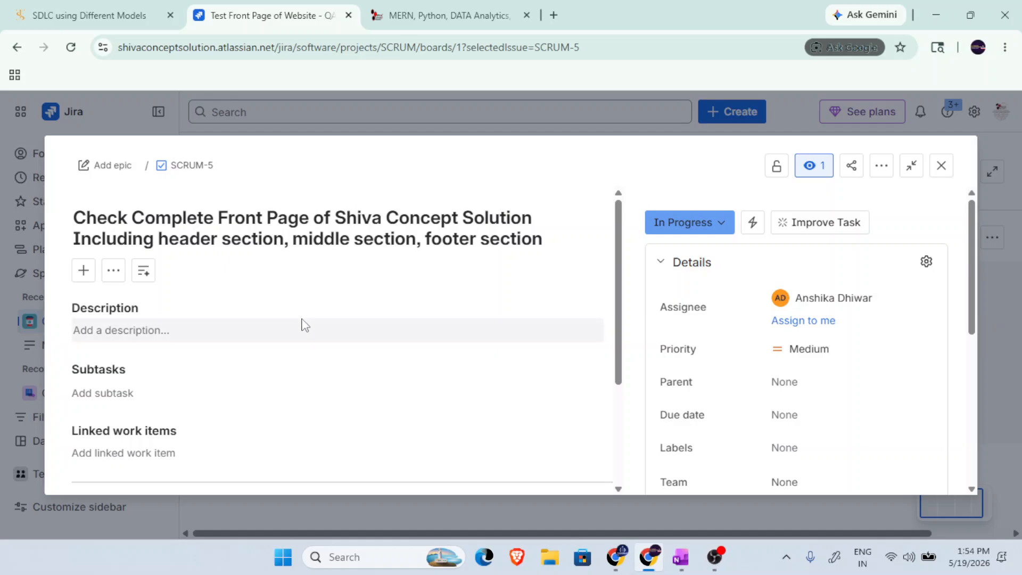
Change the front page checking task's status to In Review and close its details.
{"action": "left_click", "coordinate": [724, 222]}
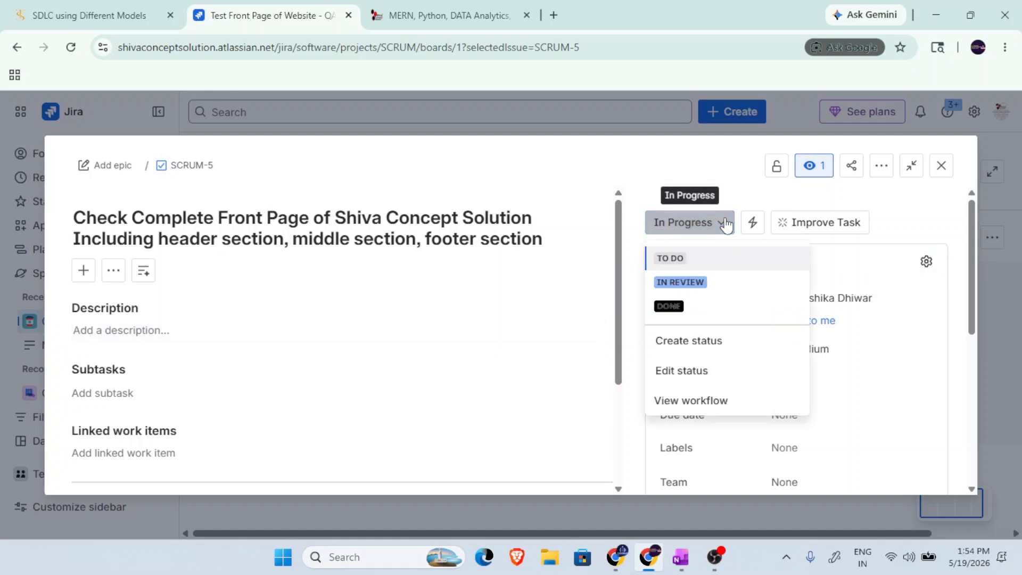
{"action": "left_click", "coordinate": [680, 282]}
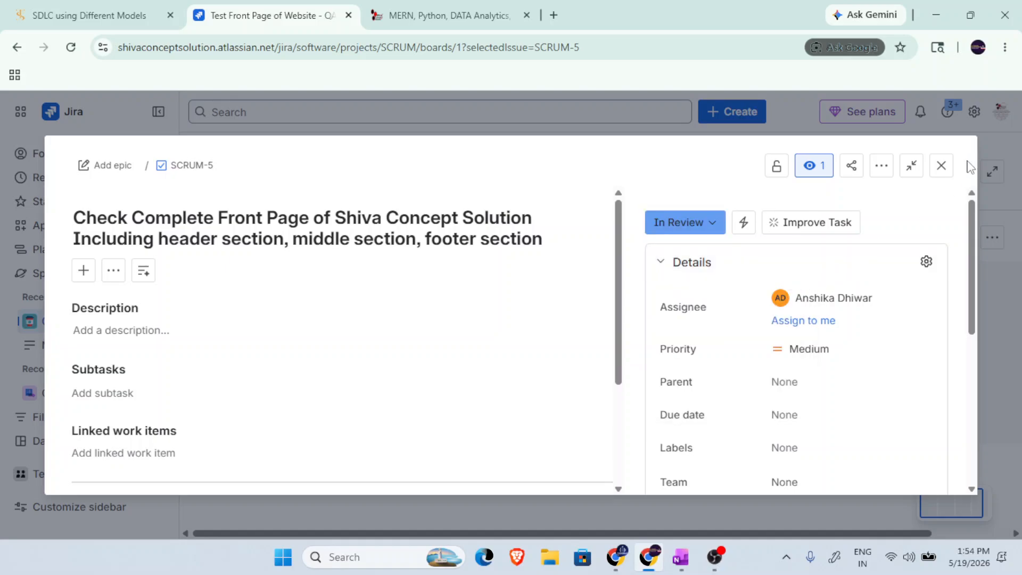
{"action": "left_click", "coordinate": [941, 168]}
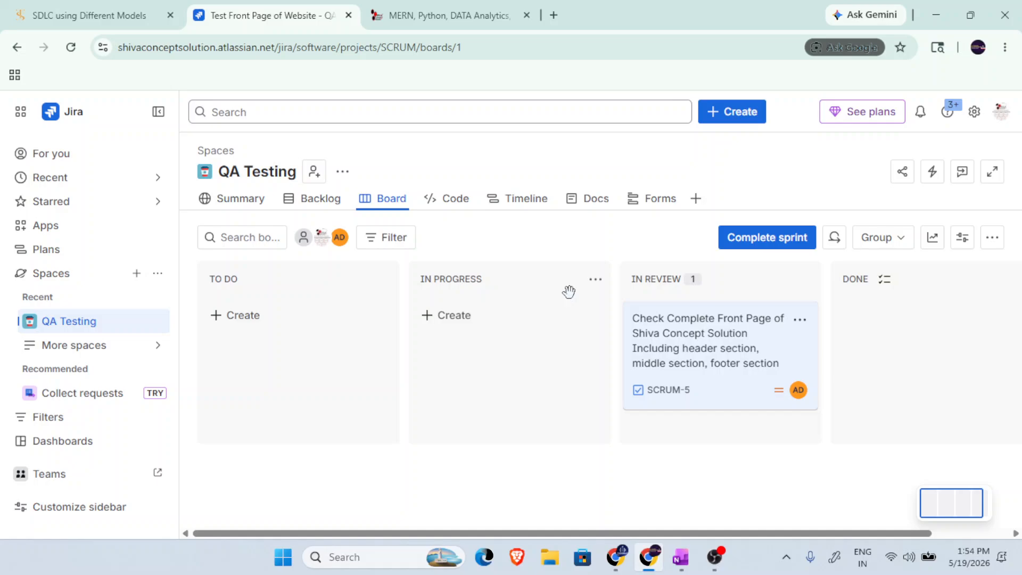
Add the task "Check Compete Courses Page For Job Assistannce and Related Landing Page" to the active sprint in the Backlog.
{"action": "left_click", "coordinate": [321, 201]}
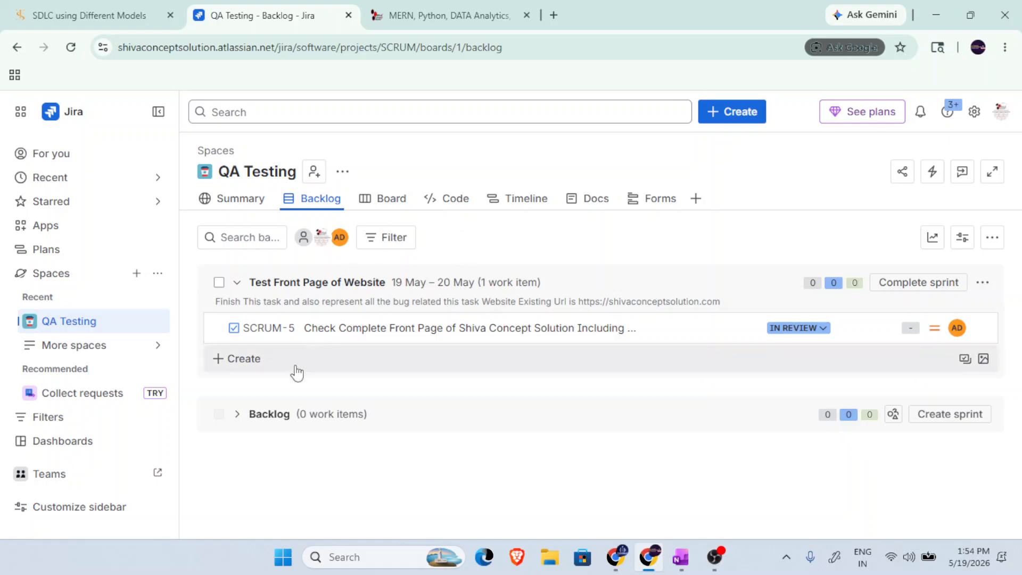
{"action": "left_click", "coordinate": [222, 360]}
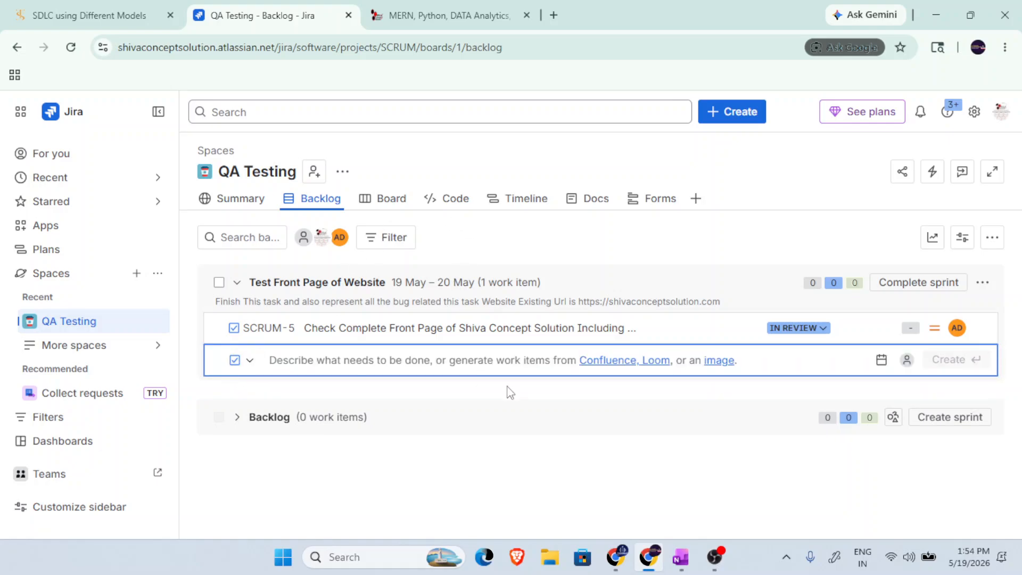
{"action": "type", "text": "Check Co"}
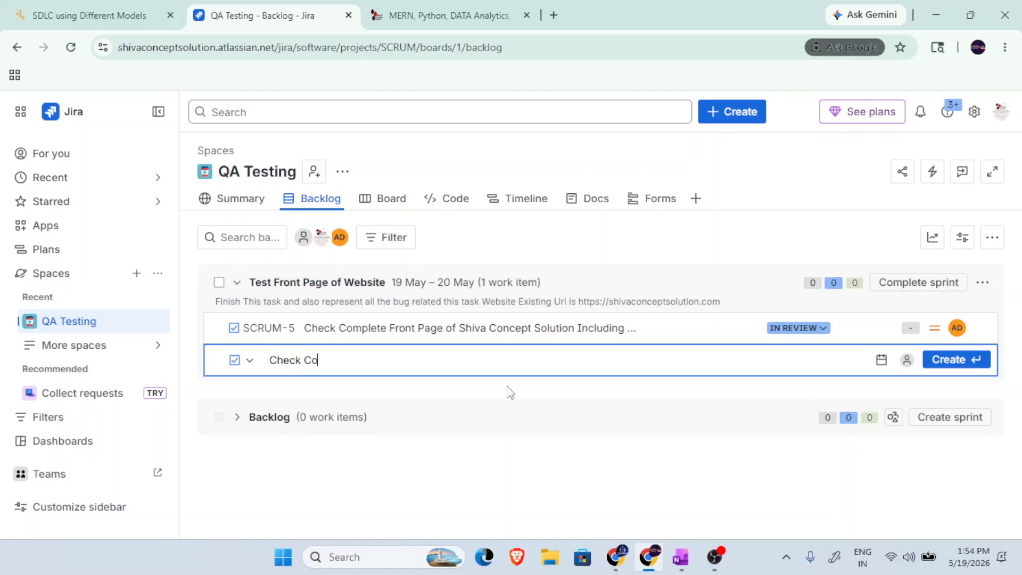
{"action": "type", "text": "mpete Courses Page "}
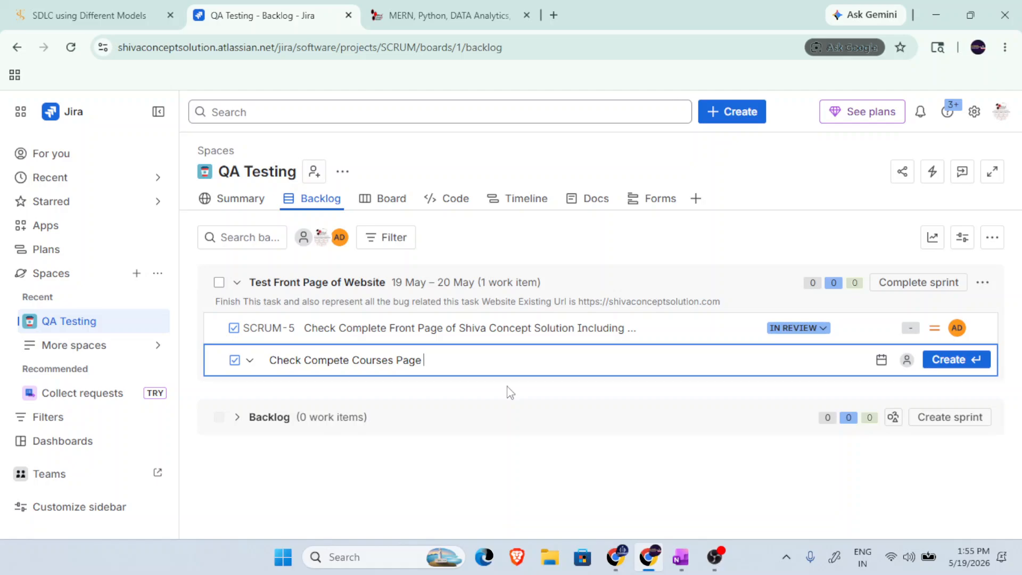
{"action": "type", "text": "Including J"}
{"action": "type", "text": "ob"}
{"action": "key", "text": "BackSpace"}
{"action": "key", "text": "BackSpace"}
{"action": "key", "text": "BackSpace"}
{"action": "key", "text": "BackSpace"}
{"action": "key", "text": "BackSpace"}
{"action": "key", "text": "BackSpace"}
{"action": "key", "text": "BackSpace"}
{"action": "key", "text": "BackSpace"}
{"action": "key", "text": "BackSpace"}
{"action": "key", "text": "BackSpace"}
{"action": "key", "text": "BackSpace"}
{"action": "key", "text": "BackSpace"}
{"action": "key", "text": "BackSpace"}
{"action": "type", "text": "For Job Assistannce and "}
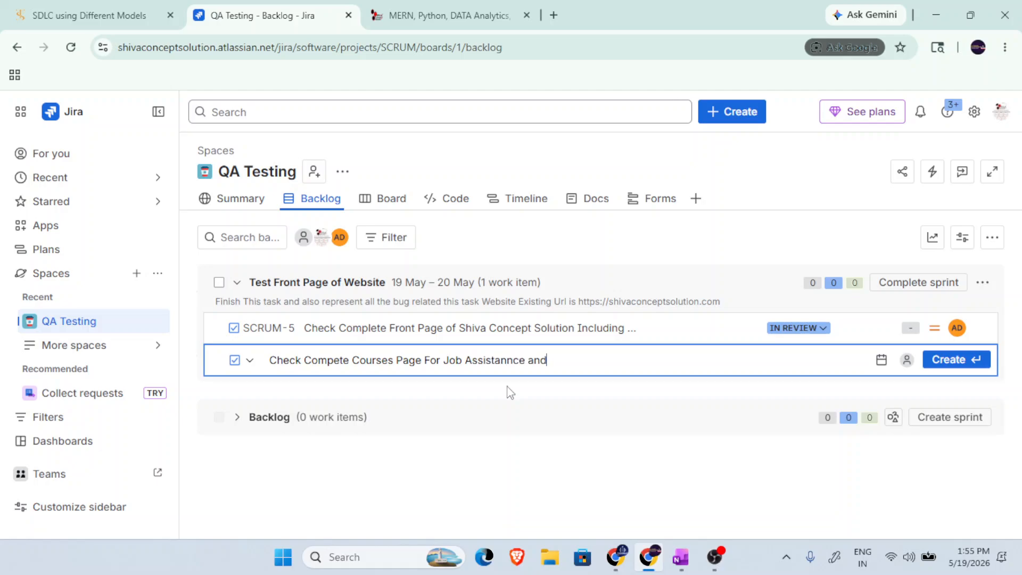
{"action": "type", "text": "Related Landing Page"}
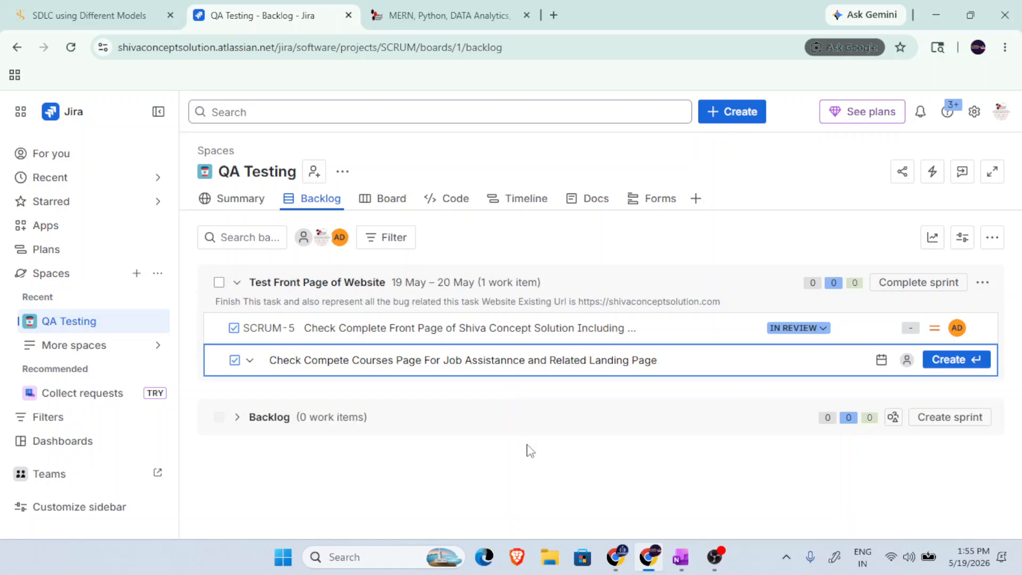
{"action": "key", "text": "Escape"}
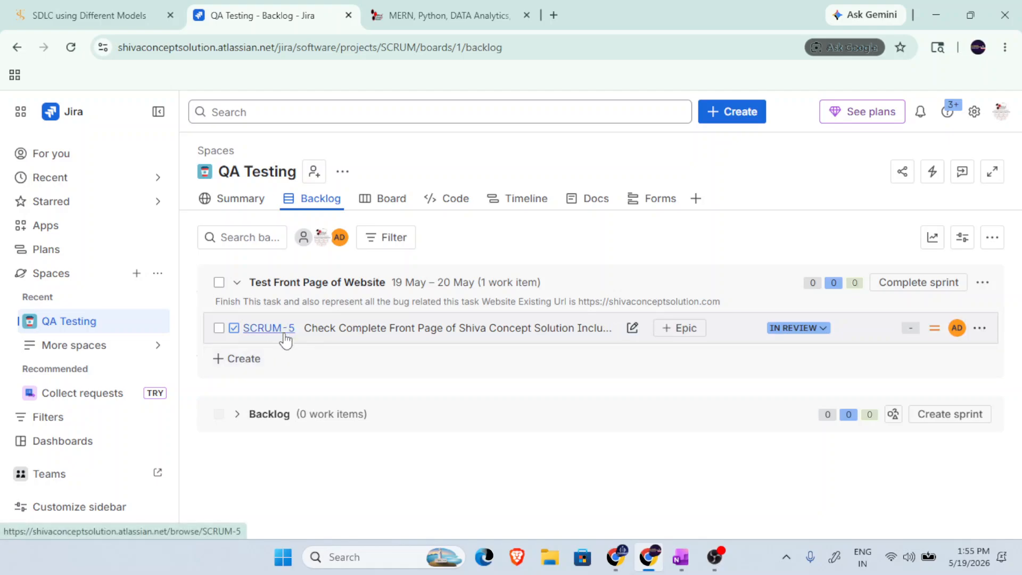
Add the task "Check Complete Course for Corporate Course For Job Assistance and Related Pages" to the active sprint.
{"action": "left_click", "coordinate": [238, 360]}
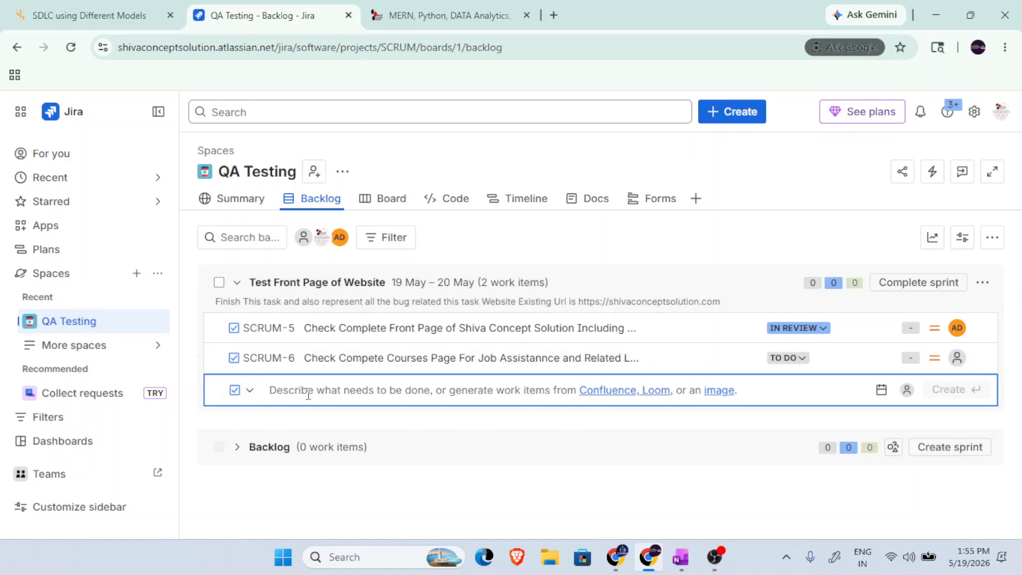
{"action": "type", "text": "Check"}
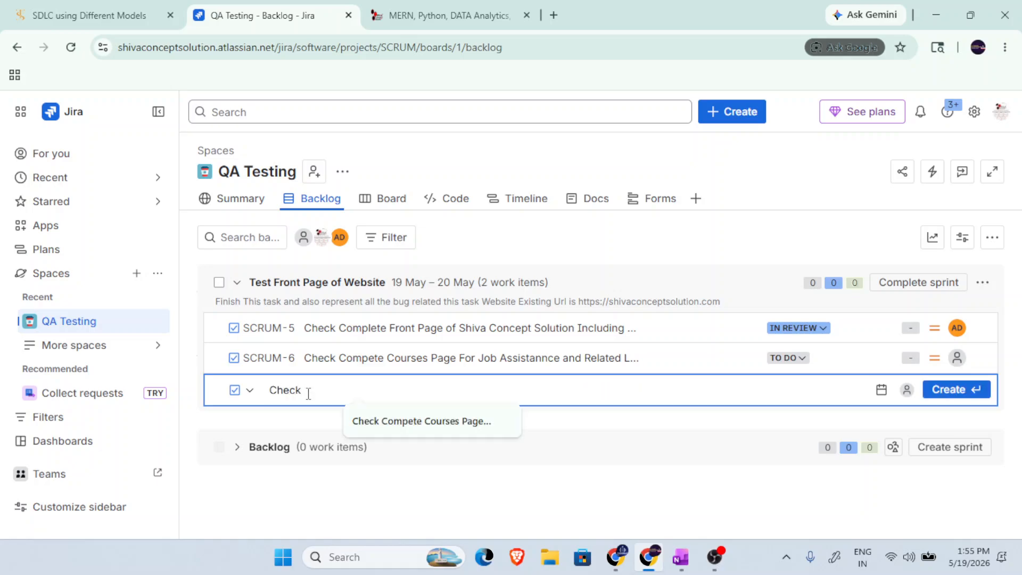
{"action": "type", "text": " Compl"}
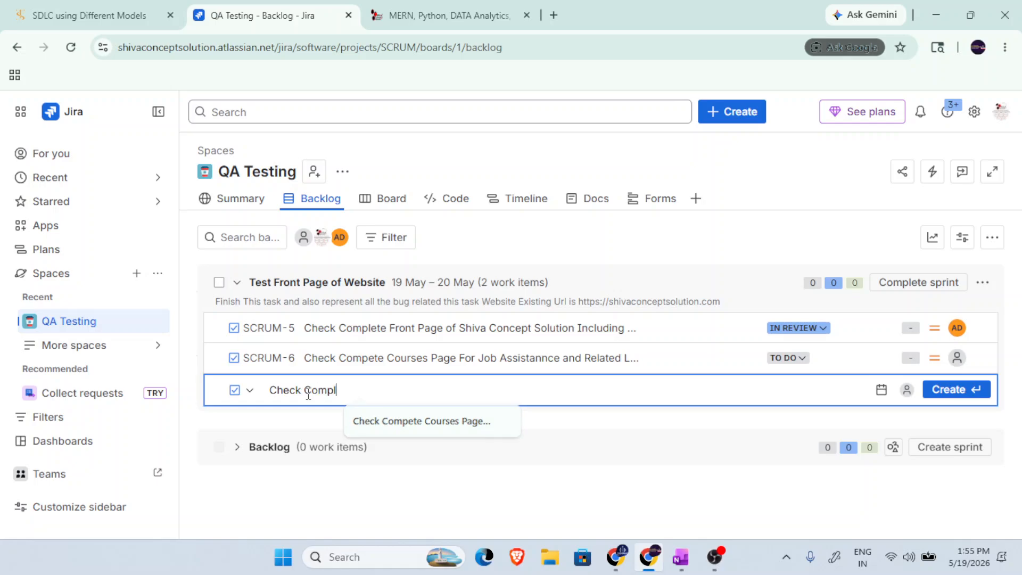
{"action": "type", "text": "ete Cou"}
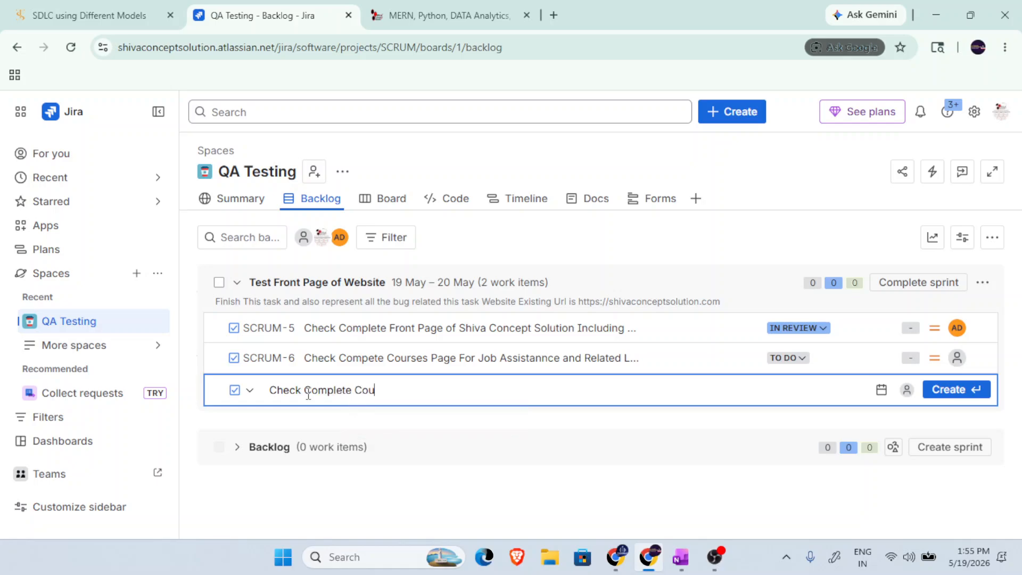
{"action": "type", "text": "rse for Corporate Couirs"}
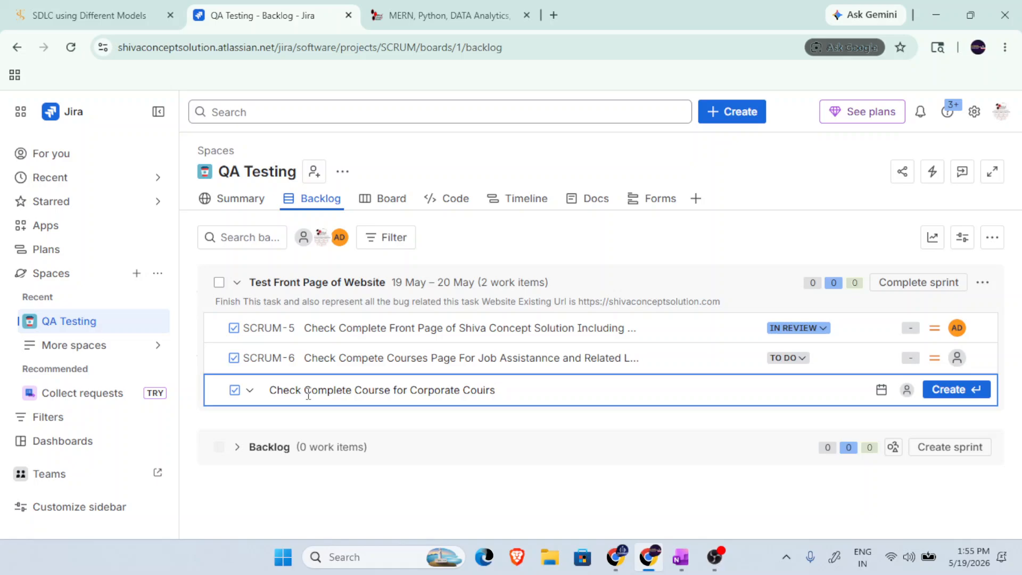
{"action": "key", "text": "BackSpace"}
{"action": "type", "text": "rese for"}
{"action": "key", "text": "BackSpace"}
{"action": "key", "text": "BackSpace"}
{"action": "key", "text": "BackSpace"}
{"action": "key", "text": "BackSpace"}
{"action": "key", "text": "BackSpace"}
{"action": "key", "text": "BackSpace"}
{"action": "key", "text": "BackSpace"}
{"action": "type", "text": "rse For Job Assistance"}
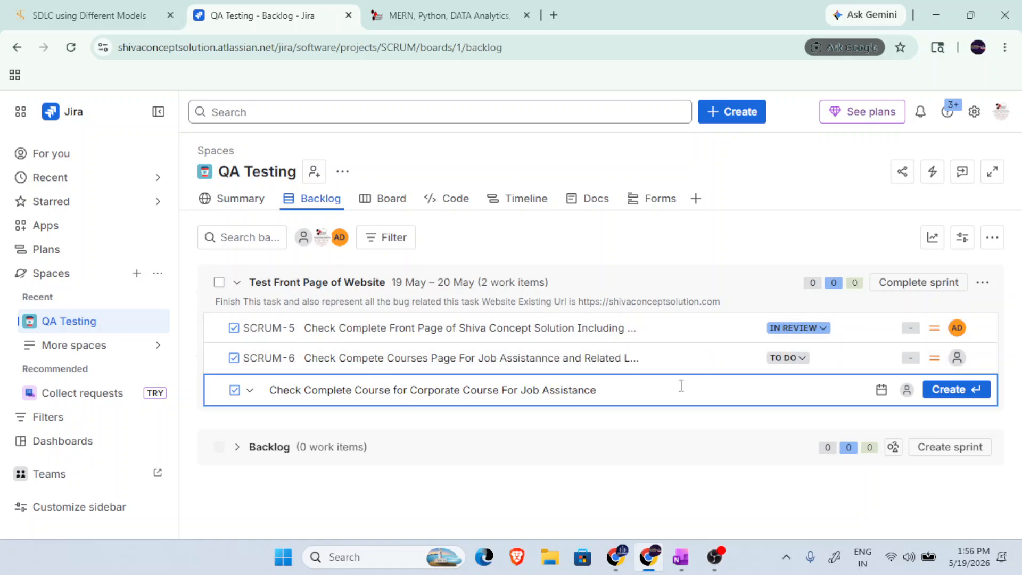
{"action": "type", "text": " and Related Pages"}
{"action": "key", "text": "BackSpace"}
{"action": "key", "text": "BackSpace"}
{"action": "key", "text": "BackSpace"}
{"action": "key", "text": "BackSpace"}
{"action": "key", "text": "BackSpace"}
{"action": "type", "text": "Pages"}
{"action": "key", "text": "Return"}
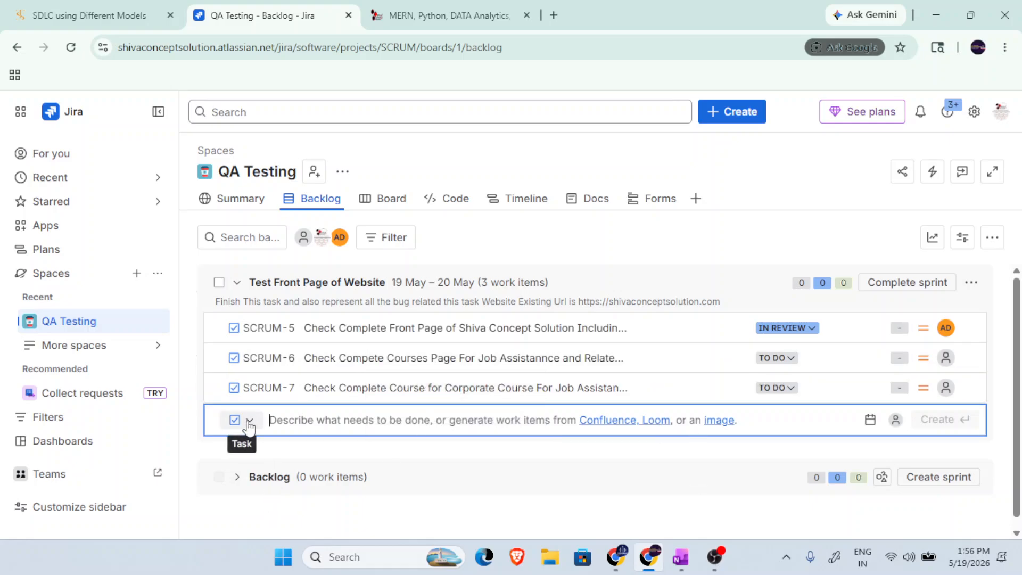
Add the task "Check Compete Course for Moneyback and Related Pages" to the active sprint.
{"action": "type", "text": "Chec"}
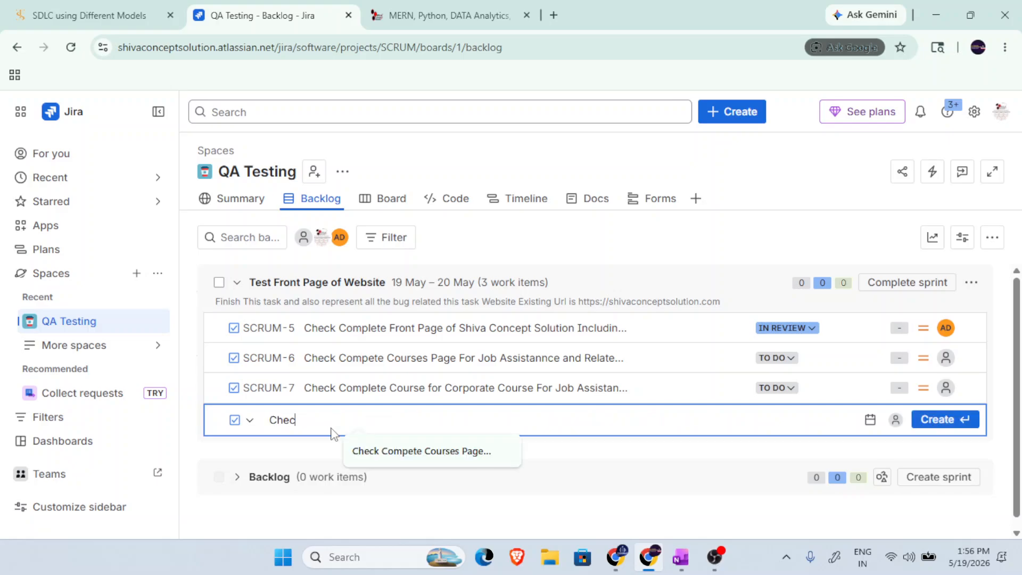
{"action": "type", "text": "k Compete Monery"}
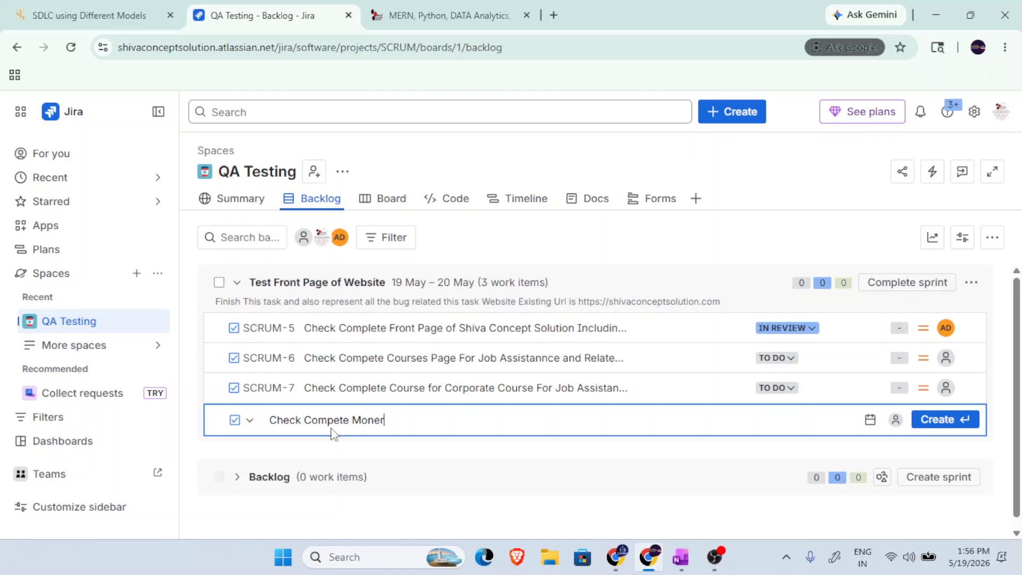
{"action": "key", "text": "BackSpace"}
{"action": "key", "text": "BackSpace"}
{"action": "key", "text": "BackSpace"}
{"action": "key", "text": "BackSpace"}
{"action": "key", "text": "BackSpace"}
{"action": "key", "text": "BackSpace"}
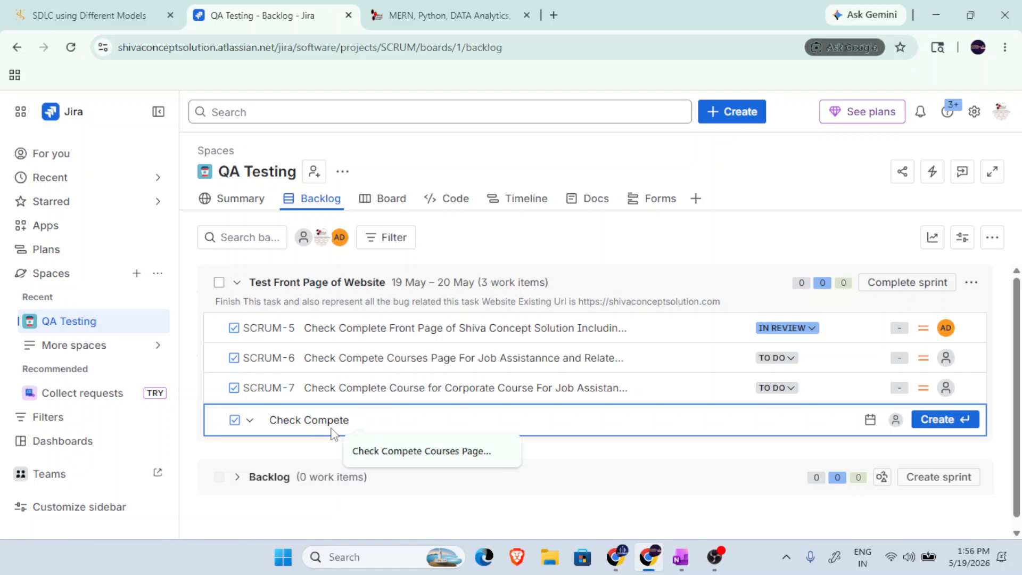
{"action": "type", "text": "Course for"}
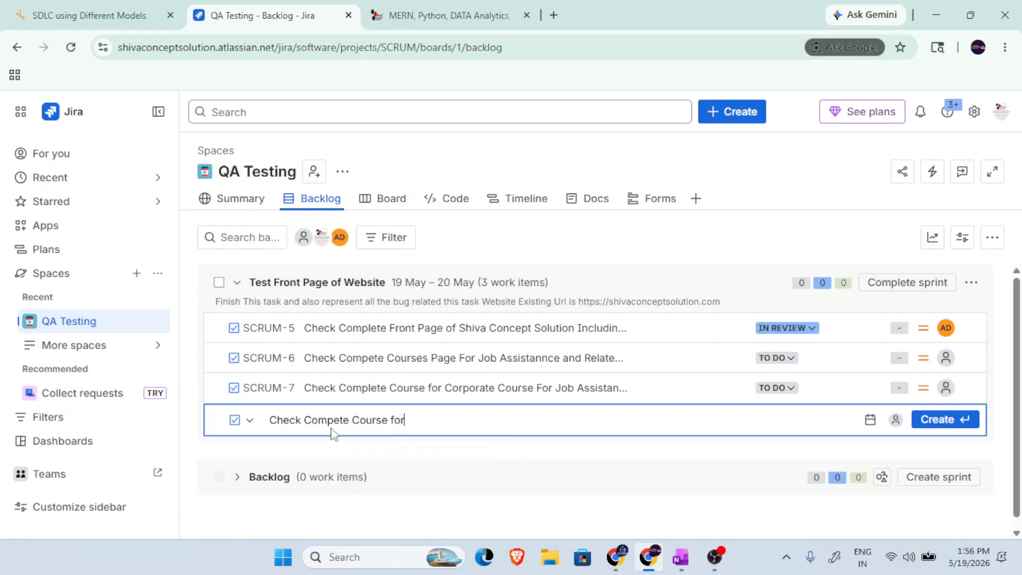
{"action": "type", "text": " Moneyback and Rel"}
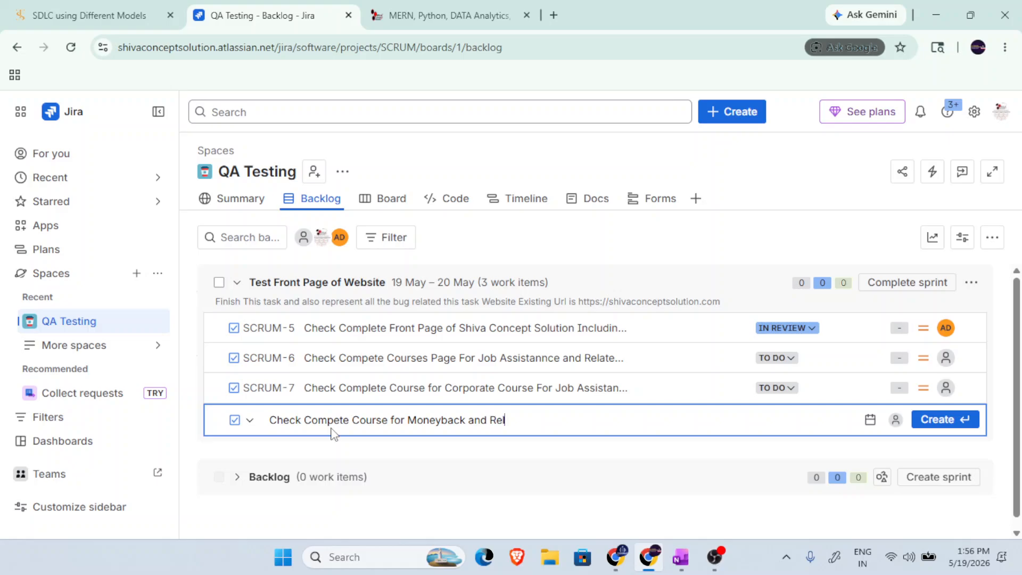
{"action": "type", "text": "ated Pages"}
{"action": "key", "text": "Return"}
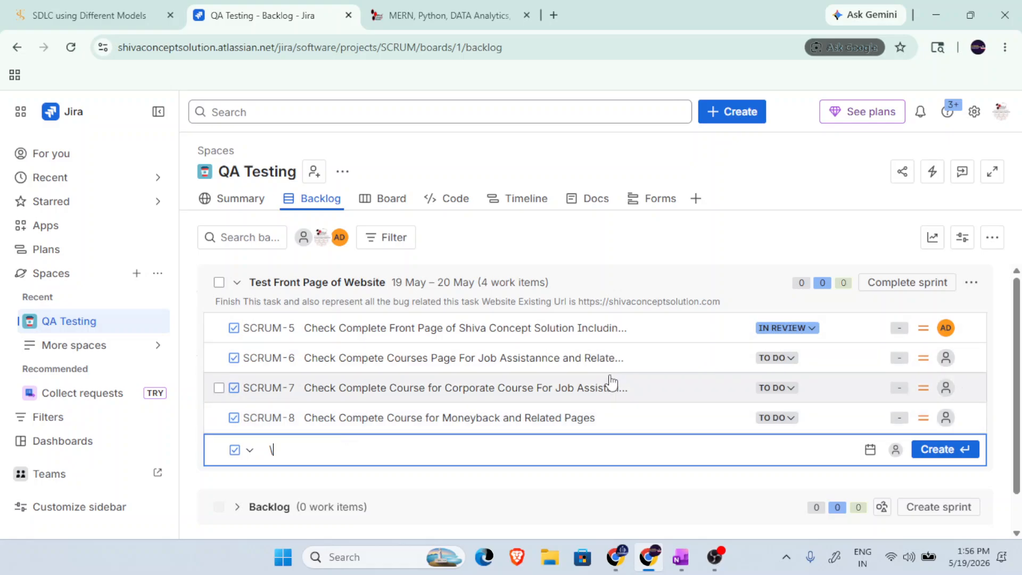
Clear the stray character from the new task entry and add the task "Check Other IT Courses" to the active sprint.
{"action": "scroll", "coordinate": [692, 442], "scroll_direction": "down", "scroll_amount": 1}
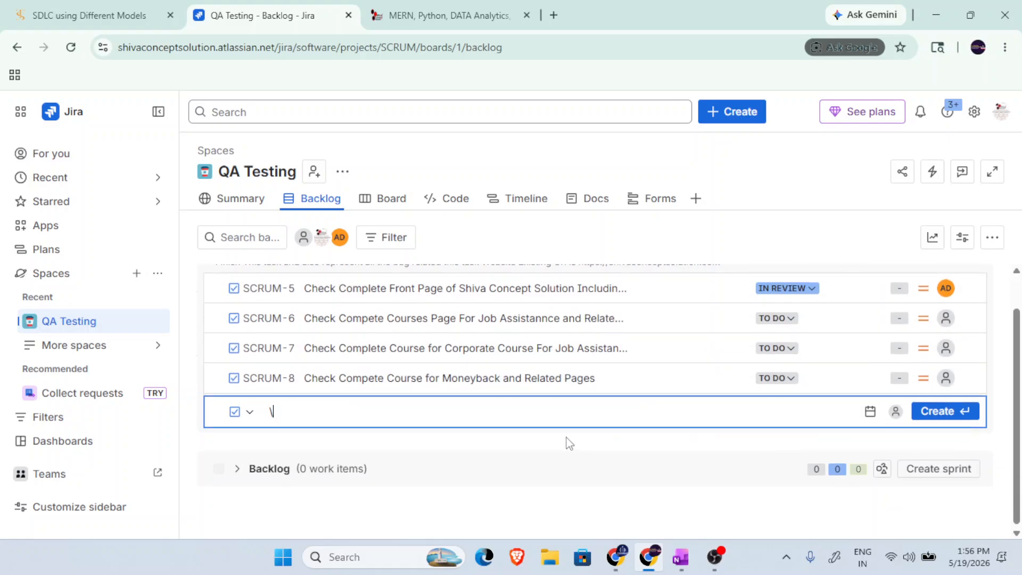
{"action": "key", "text": "BackSpace"}
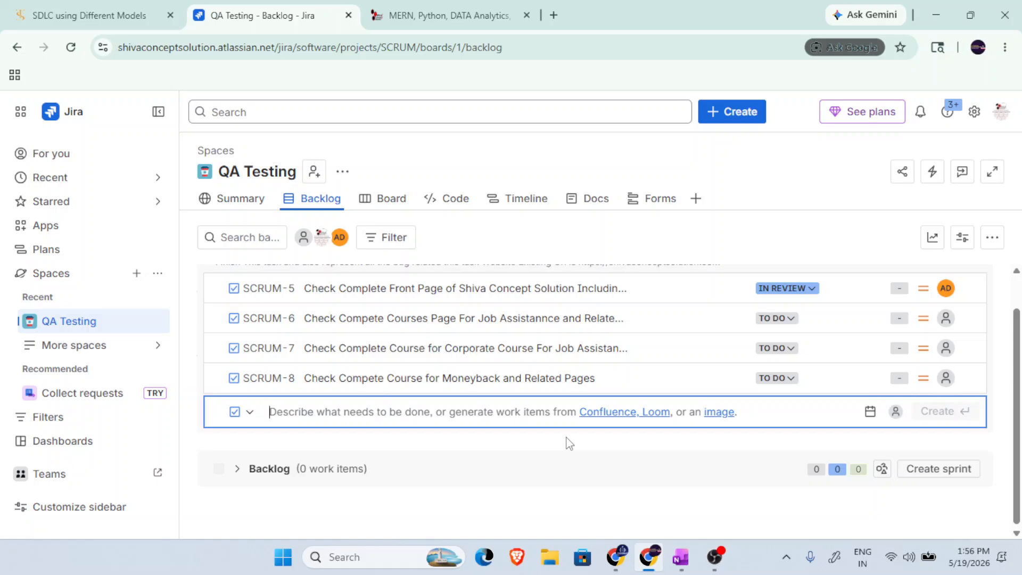
{"action": "type", "text": "Check O"}
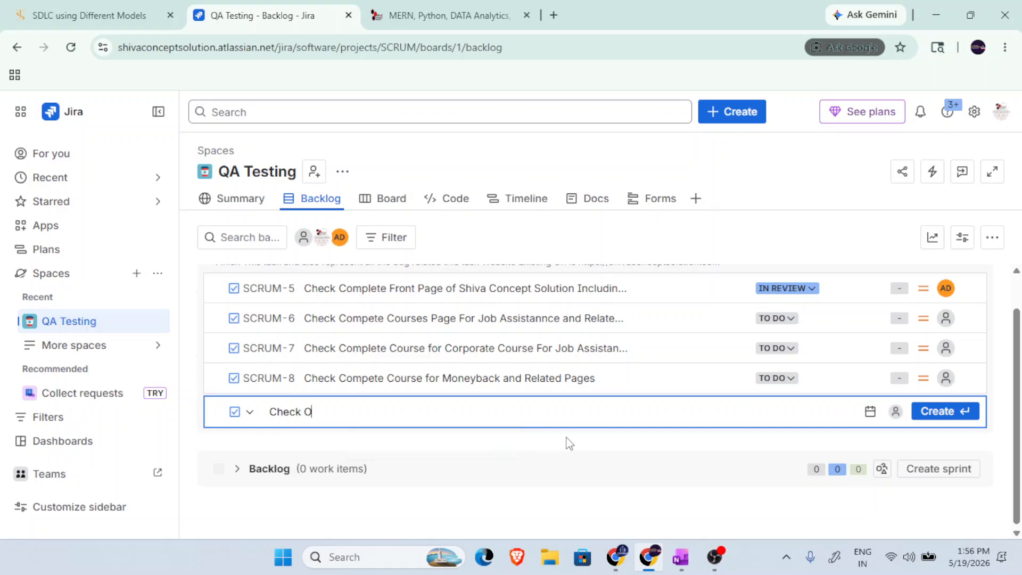
{"action": "type", "text": "ther IT Courses"}
{"action": "key", "text": "Return"}
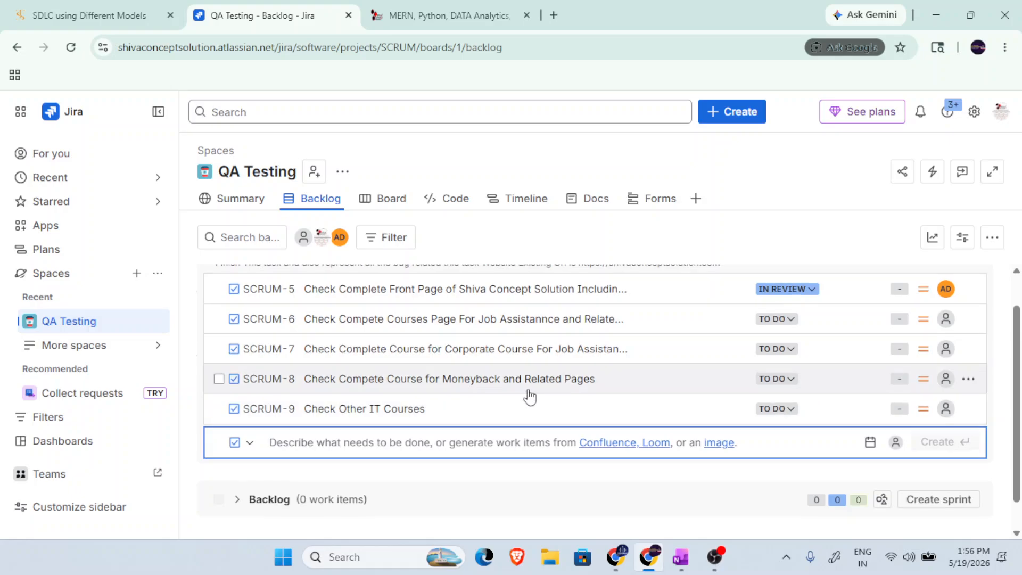
{"action": "scroll", "coordinate": [529, 393], "scroll_direction": "up", "scroll_amount": 1}
{"action": "scroll", "coordinate": [529, 394], "scroll_direction": "down", "scroll_amount": 2}
{"action": "scroll", "coordinate": [596, 385], "scroll_direction": "up", "scroll_amount": 2}
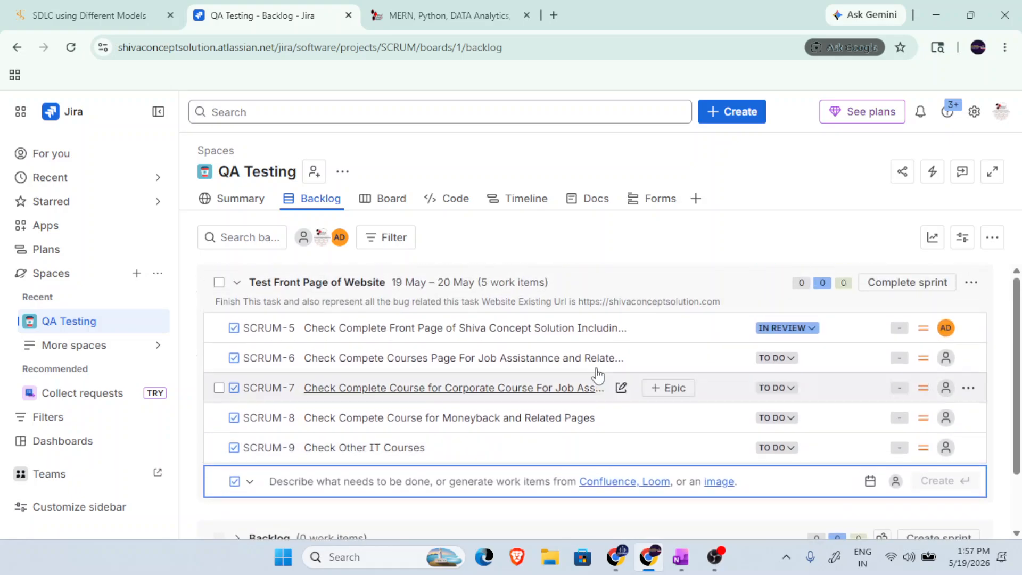
{"action": "left_click", "coordinate": [950, 367]}
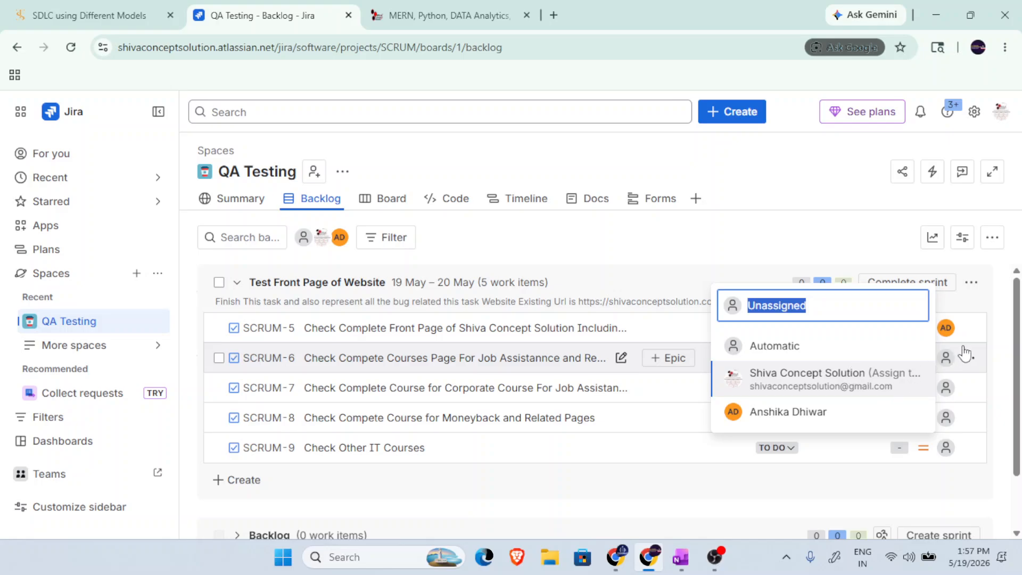
{"action": "left_click", "coordinate": [968, 326]}
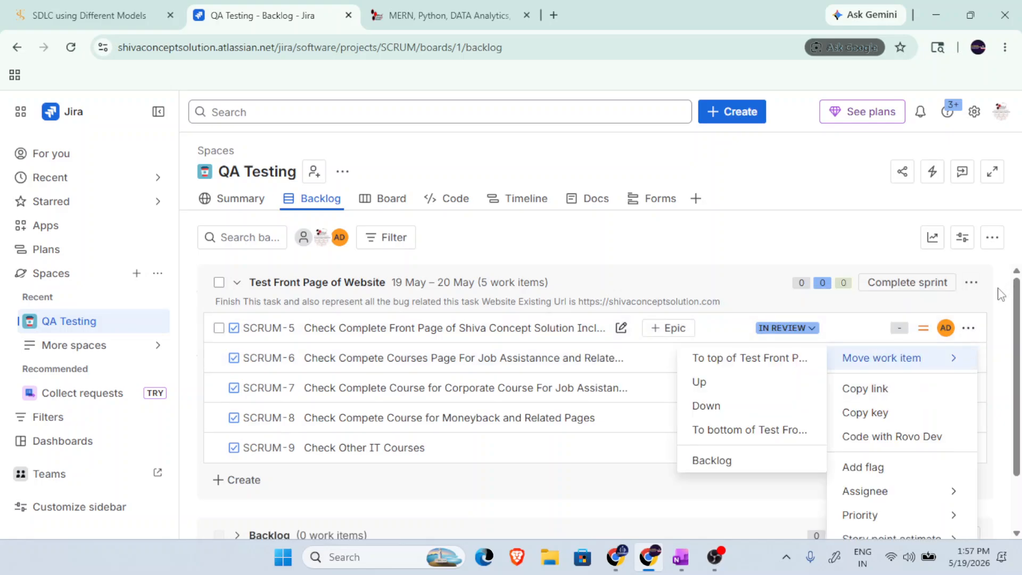
{"action": "left_click", "coordinate": [742, 245]}
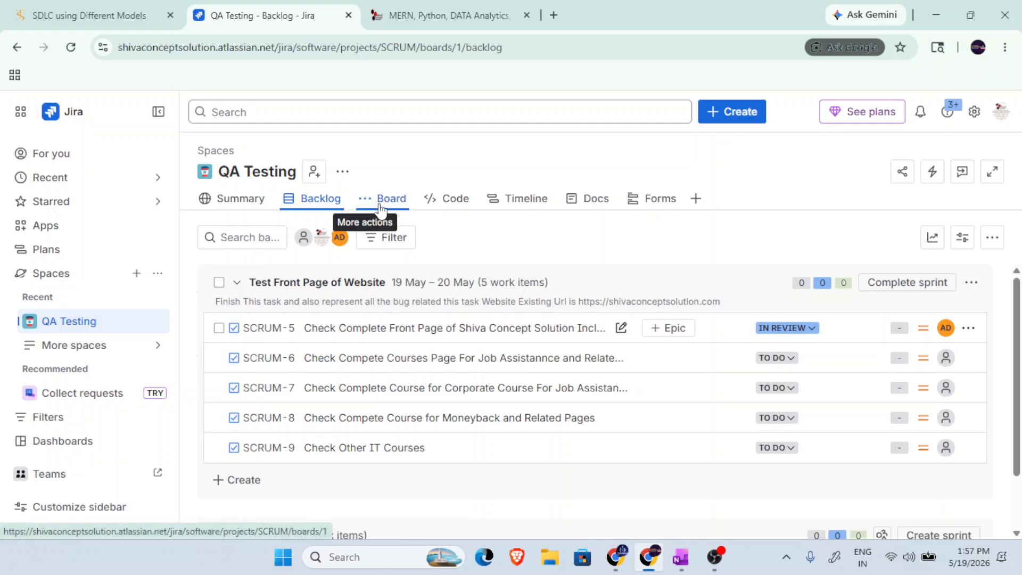
Open the Board and review the sprint's tasks across the To Do, In Progress, In Review and Done columns.
{"action": "left_click", "coordinate": [381, 207]}
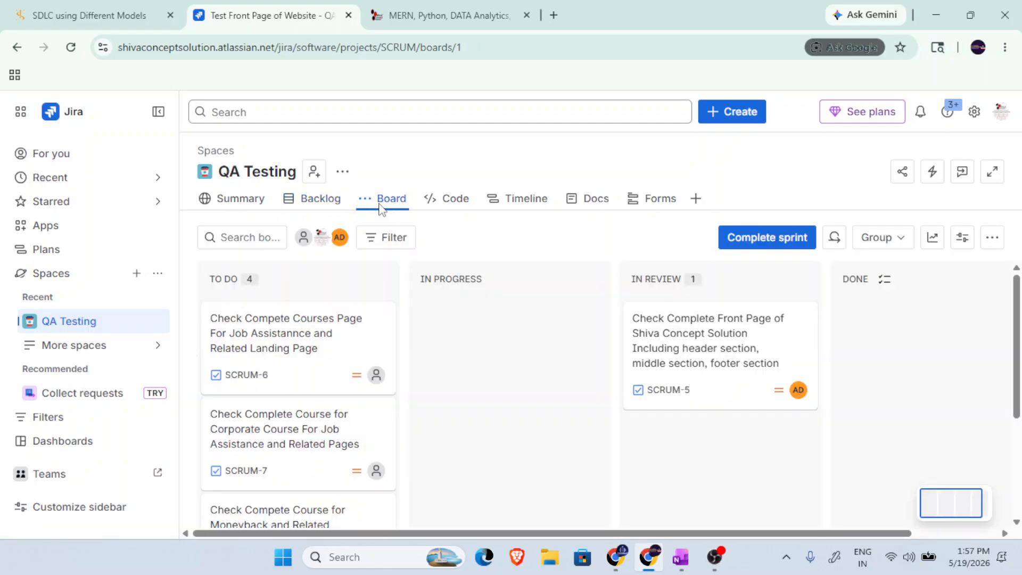
{"action": "scroll", "coordinate": [346, 404], "scroll_direction": "down", "scroll_amount": 4}
{"action": "scroll", "coordinate": [330, 450], "scroll_direction": "up", "scroll_amount": 4}
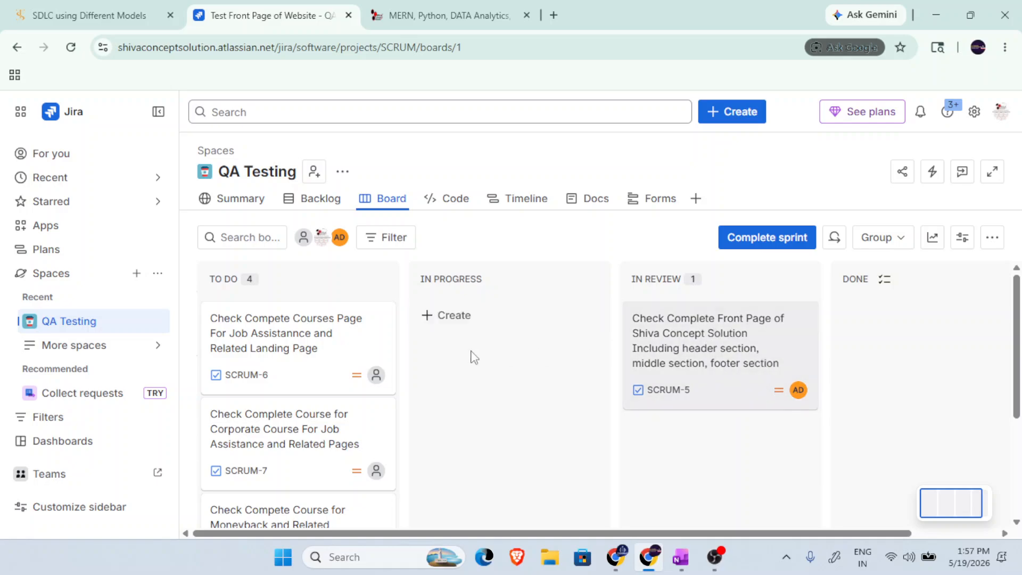
{"action": "scroll", "coordinate": [453, 320], "scroll_direction": "down", "scroll_amount": 2}
{"action": "scroll", "coordinate": [474, 387], "scroll_direction": "down", "scroll_amount": 2}
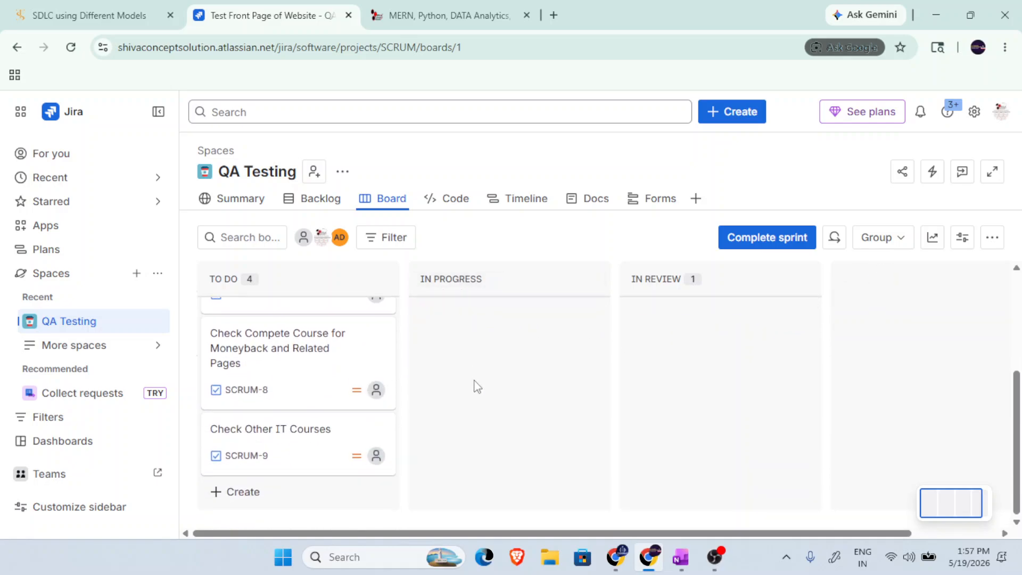
{"action": "scroll", "coordinate": [474, 387], "scroll_direction": "up", "scroll_amount": 4}
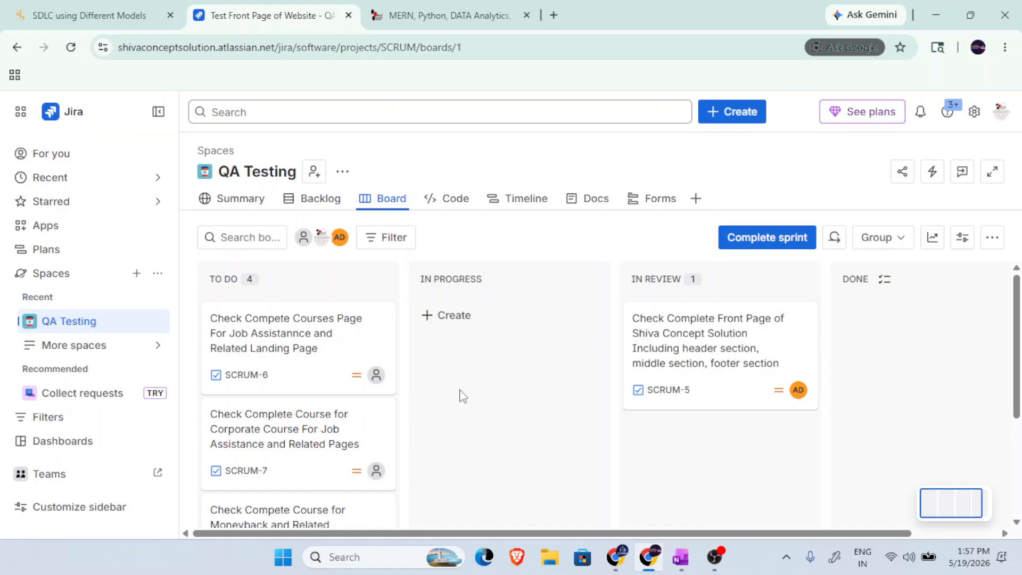
Open the task "Check Compete Courses Page For Job Assistannce and Related Landing Page" and insert a table in its description.
{"action": "left_click", "coordinate": [237, 336]}
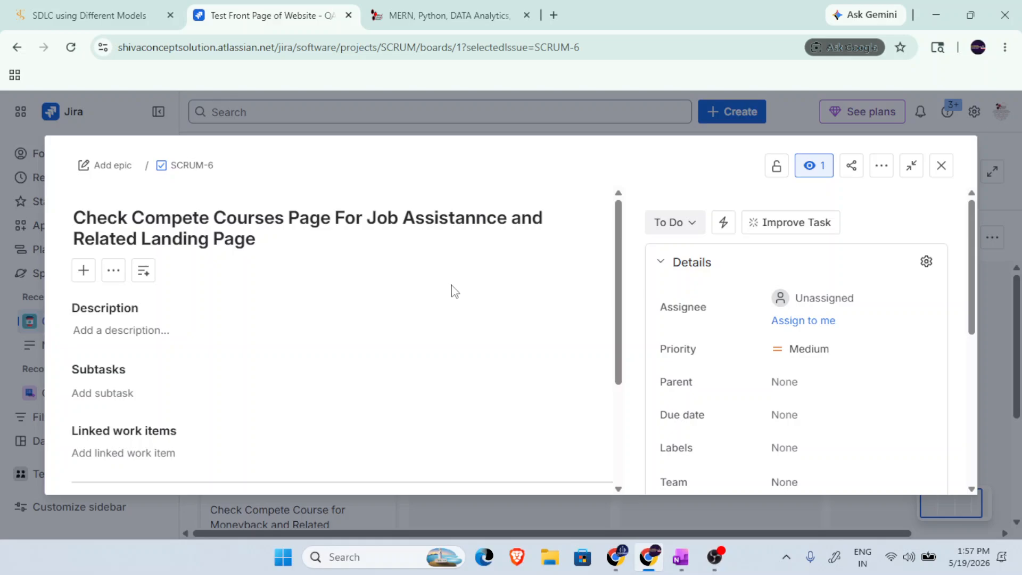
{"action": "scroll", "coordinate": [451, 291], "scroll_direction": "down", "scroll_amount": 3}
{"action": "scroll", "coordinate": [450, 292], "scroll_direction": "up", "scroll_amount": 3}
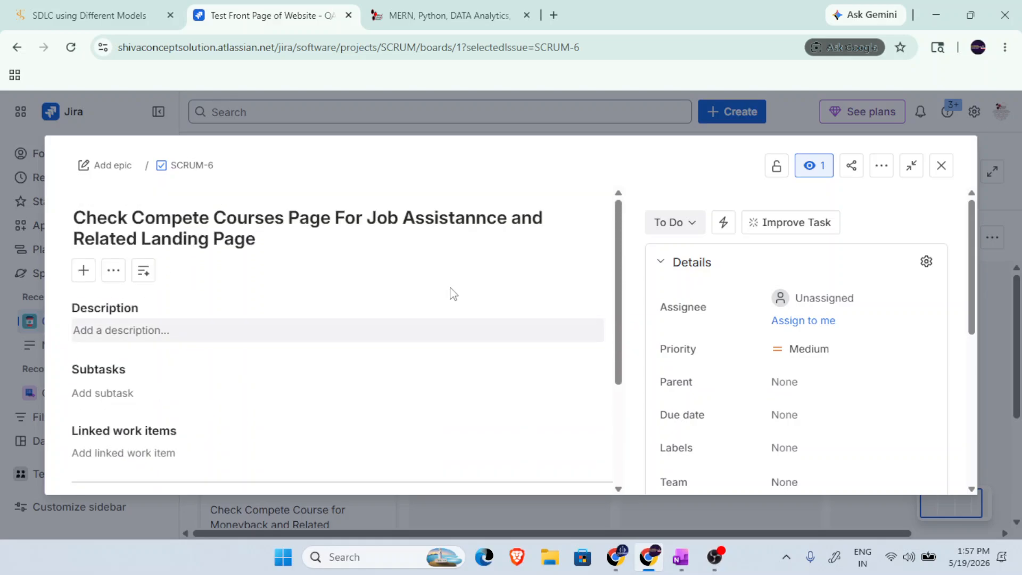
{"action": "scroll", "coordinate": [282, 273], "scroll_direction": "down", "scroll_amount": 2}
{"action": "scroll", "coordinate": [282, 273], "scroll_direction": "down", "scroll_amount": 1}
{"action": "scroll", "coordinate": [269, 285], "scroll_direction": "up", "scroll_amount": 3}
{"action": "left_click", "coordinate": [138, 339]}
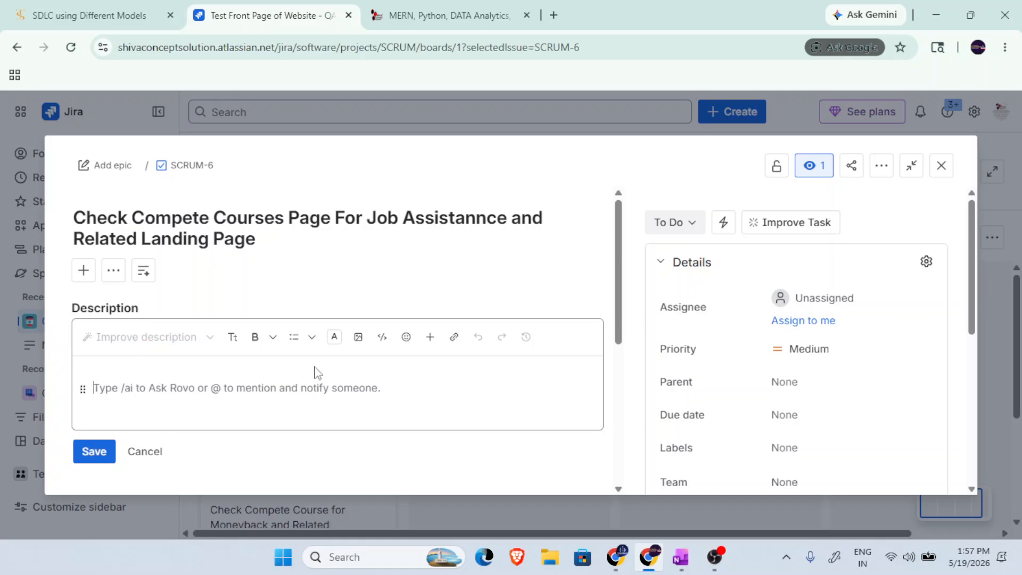
{"action": "scroll", "coordinate": [329, 371], "scroll_direction": "down", "scroll_amount": 1}
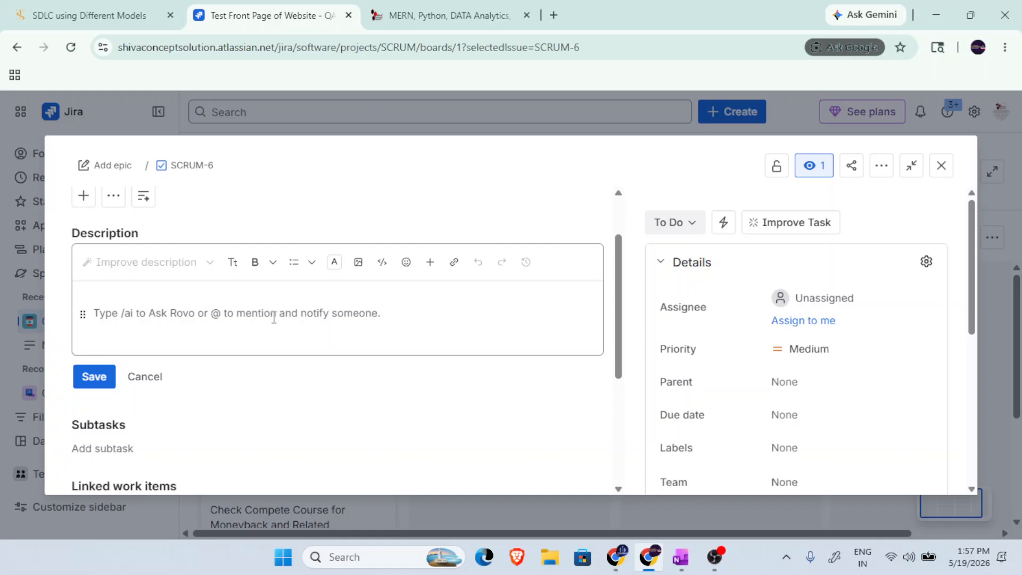
{"action": "left_click", "coordinate": [428, 262]}
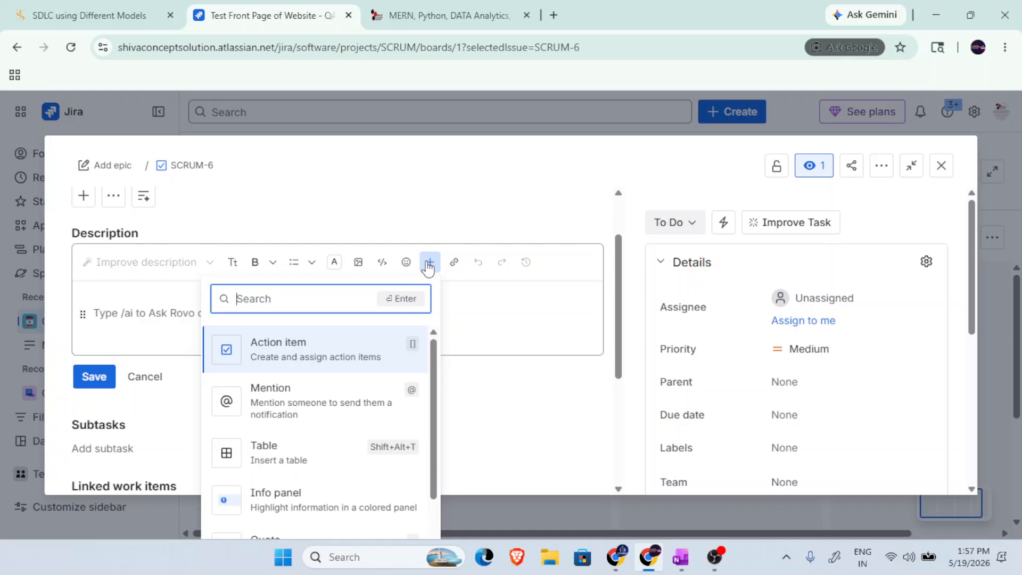
{"action": "left_click", "coordinate": [290, 453]}
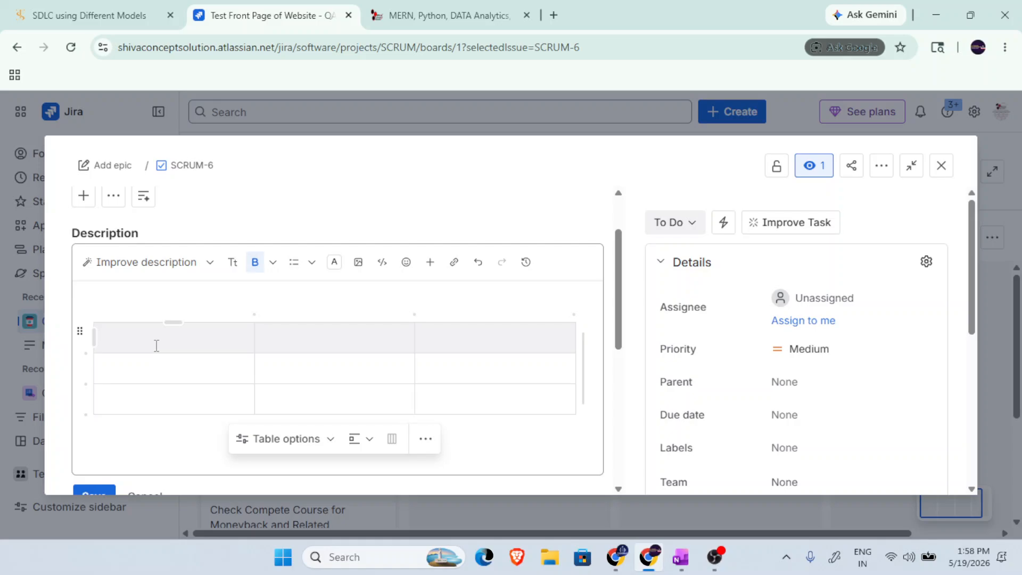
Enter "Bug Description" as the heading of the table's first column.
{"action": "type", "text": "Bug S"}
{"action": "key", "text": "BackSpace"}
{"action": "type", "text": "Descriptiob"}
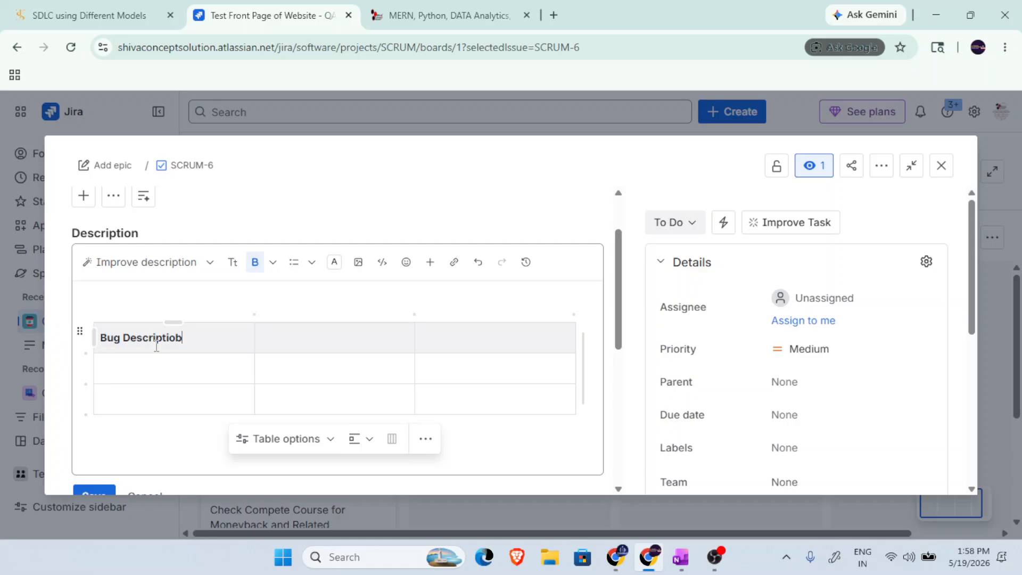
{"action": "key", "text": "BackSpace"}
{"action": "type", "text": "n"}
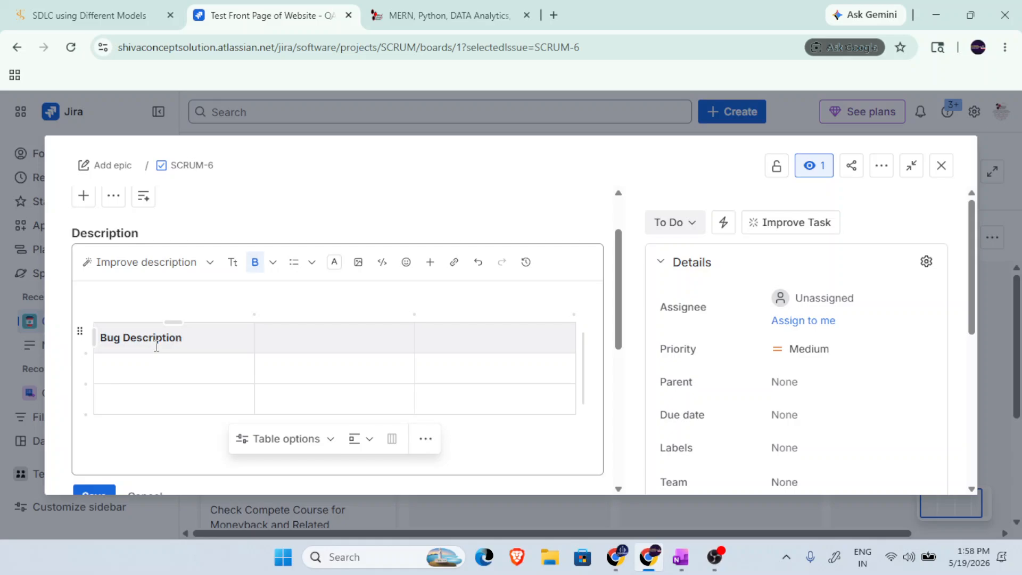
Enter "Step to Reproduce" as the second column's heading and "Priority" as the third's.
{"action": "left_click", "coordinate": [296, 335]}
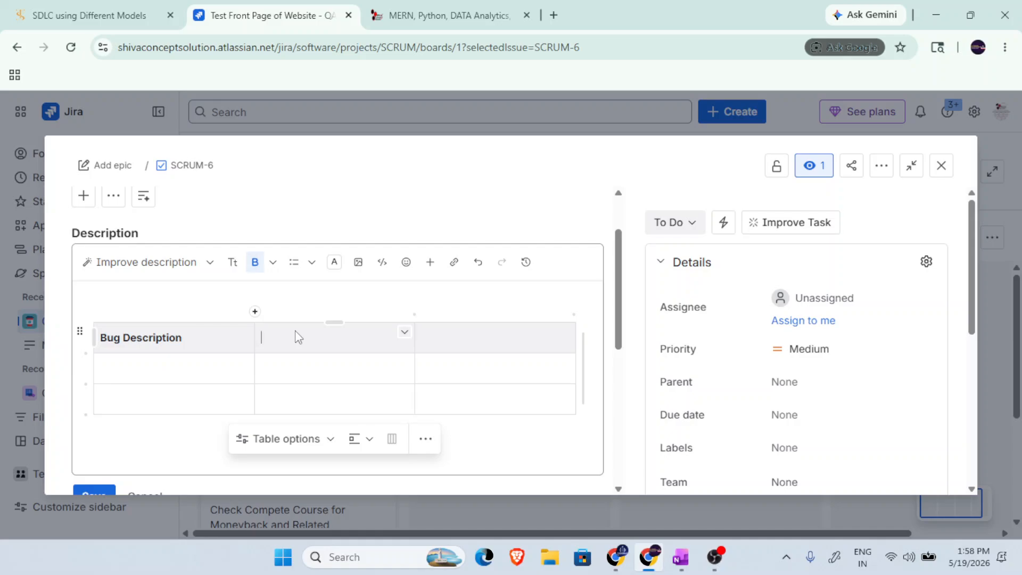
{"action": "type", "text": "Step to Reproduce"}
{"action": "left_click", "coordinate": [450, 345]}
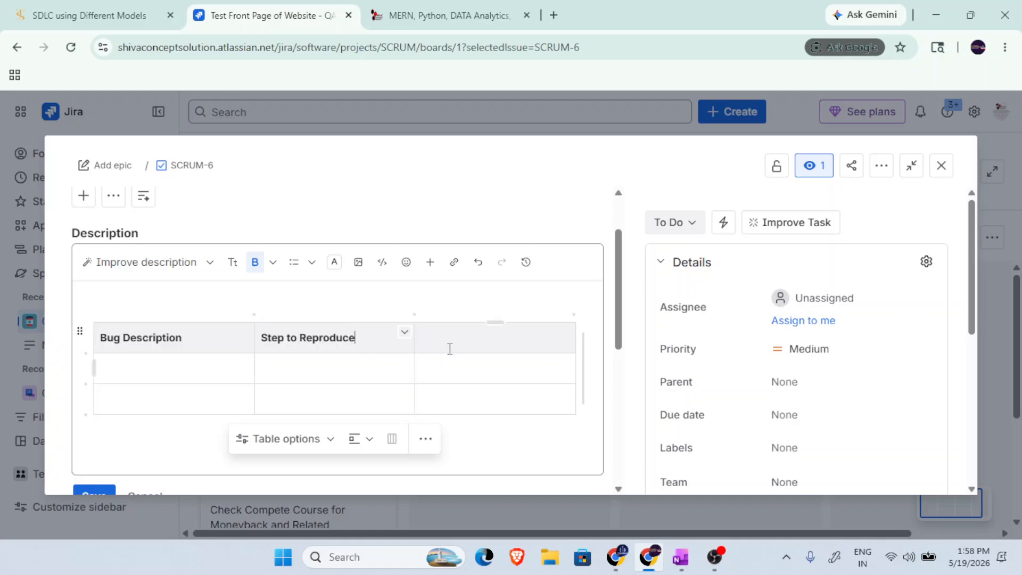
{"action": "type", "text": "Priority"}
Add a fourth column after Priority and give it the heading "Severity".
{"action": "right_click", "coordinate": [530, 342]}
{"action": "left_click", "coordinate": [530, 357]}
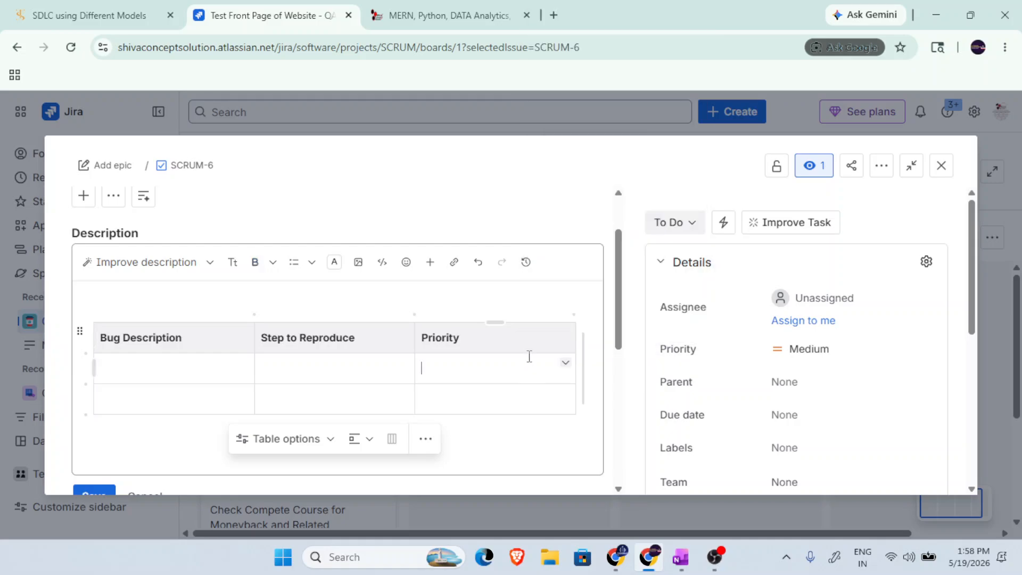
{"action": "left_click", "coordinate": [571, 328]}
{"action": "left_click", "coordinate": [566, 328]}
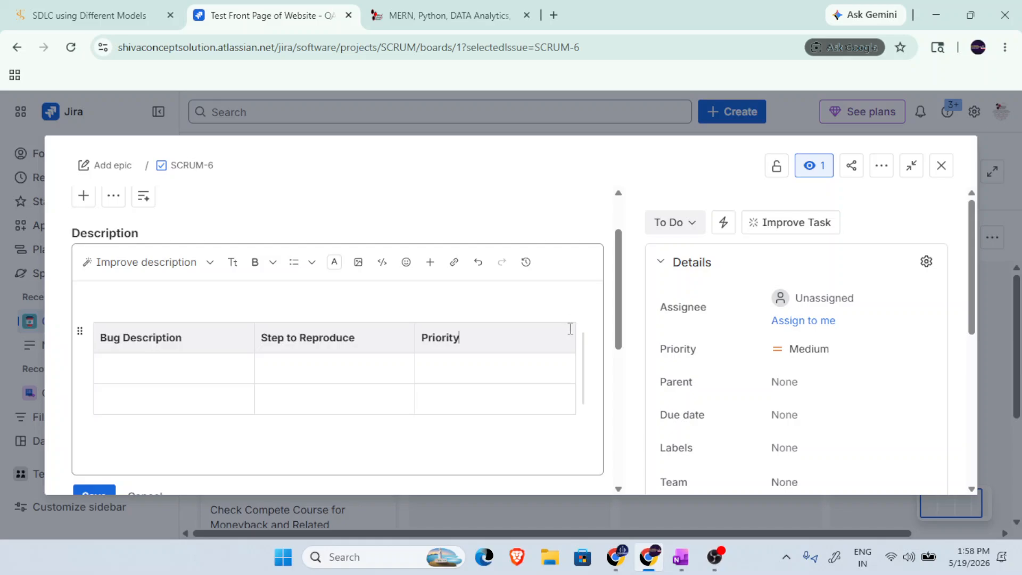
{"action": "left_click", "coordinate": [577, 312]}
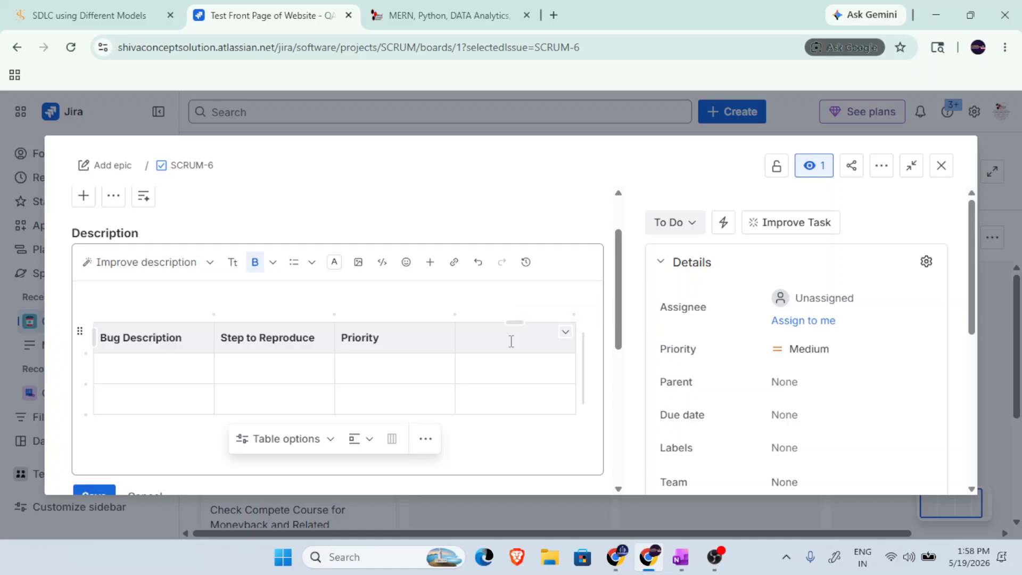
{"action": "type", "text": "Severity"}
Save the task's description with the bug table.
{"action": "left_click", "coordinate": [319, 399]}
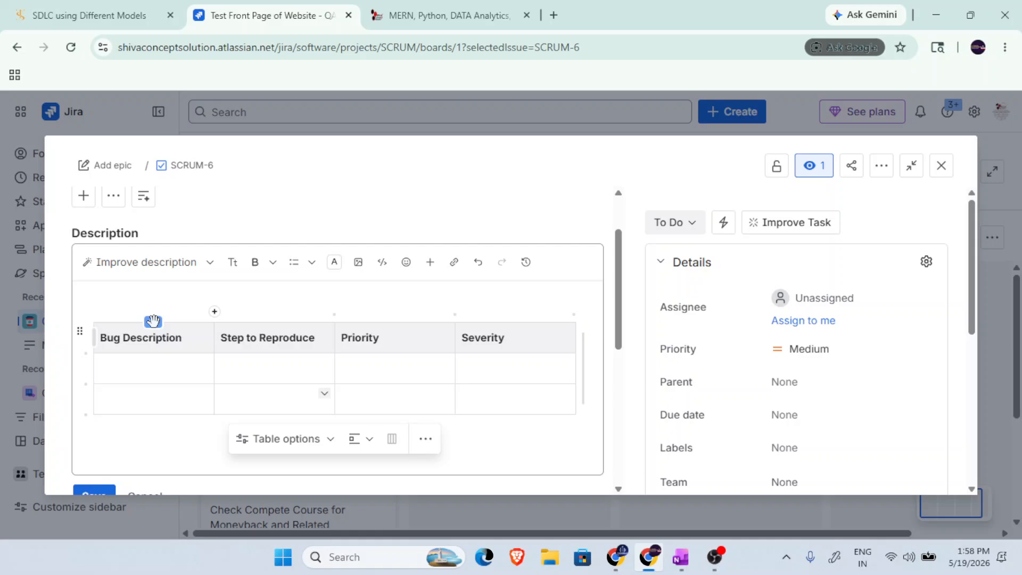
{"action": "left_click_drag", "start_coordinate": [153, 321], "coordinate": [151, 347]}
{"action": "left_click_drag", "start_coordinate": [618, 331], "coordinate": [627, 371]}
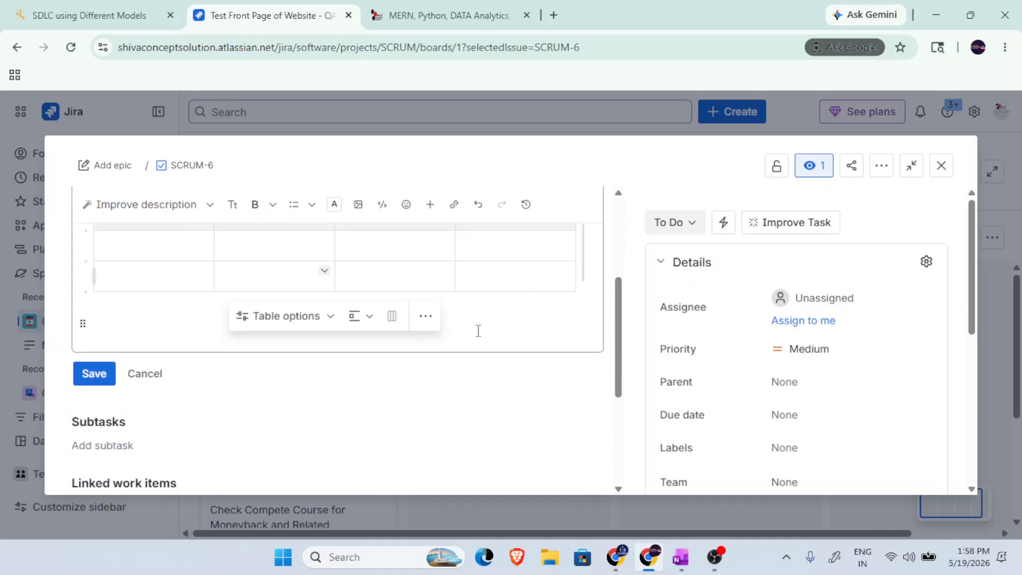
{"action": "scroll", "coordinate": [376, 408], "scroll_direction": "up", "scroll_amount": 1}
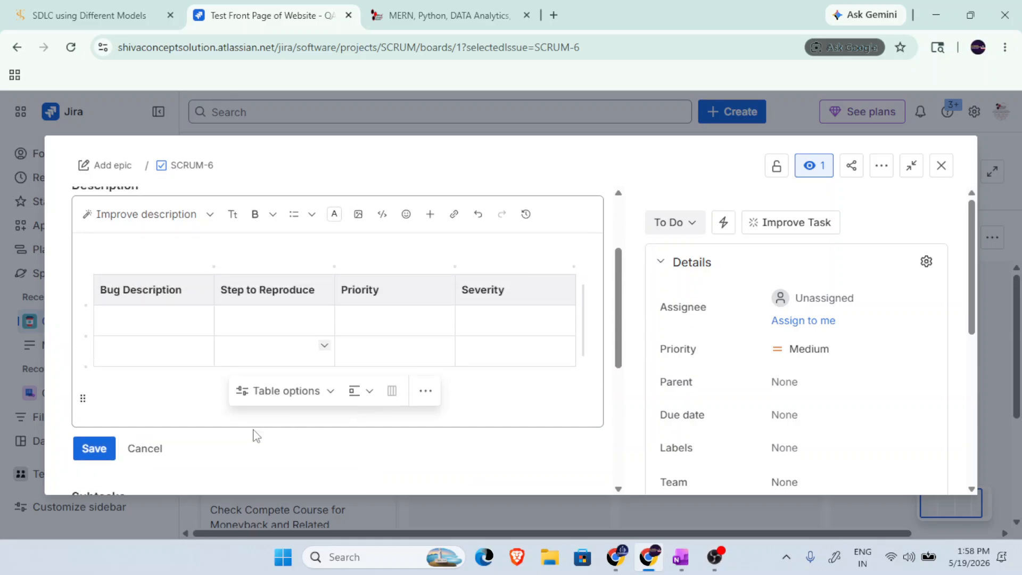
{"action": "left_click", "coordinate": [111, 446]}
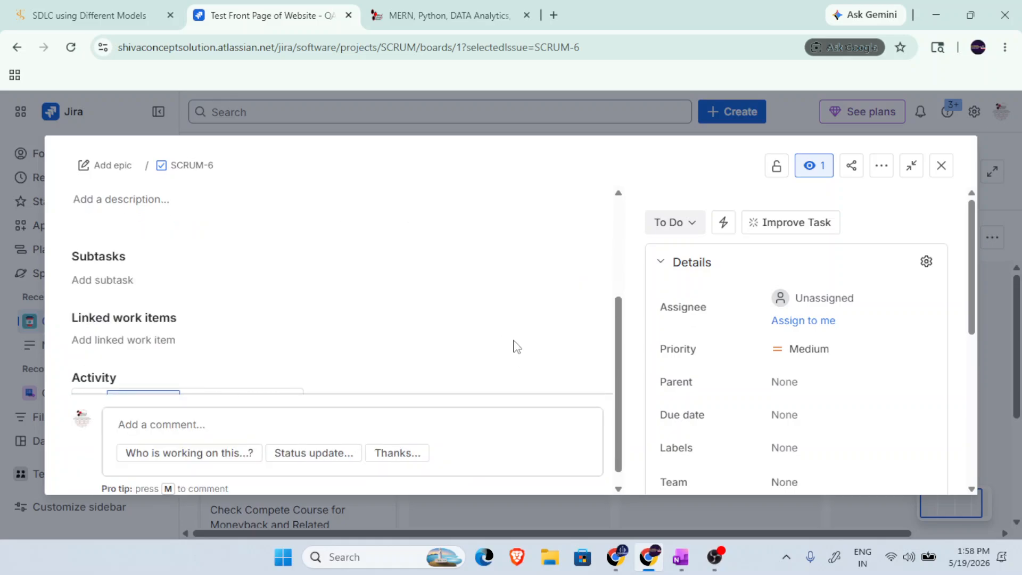
Review the saved bug table and open a blank subtask entry to examine the Subtasks options.
{"action": "scroll", "coordinate": [402, 376], "scroll_direction": "down", "scroll_amount": 1}
{"action": "scroll", "coordinate": [341, 349], "scroll_direction": "up", "scroll_amount": 4}
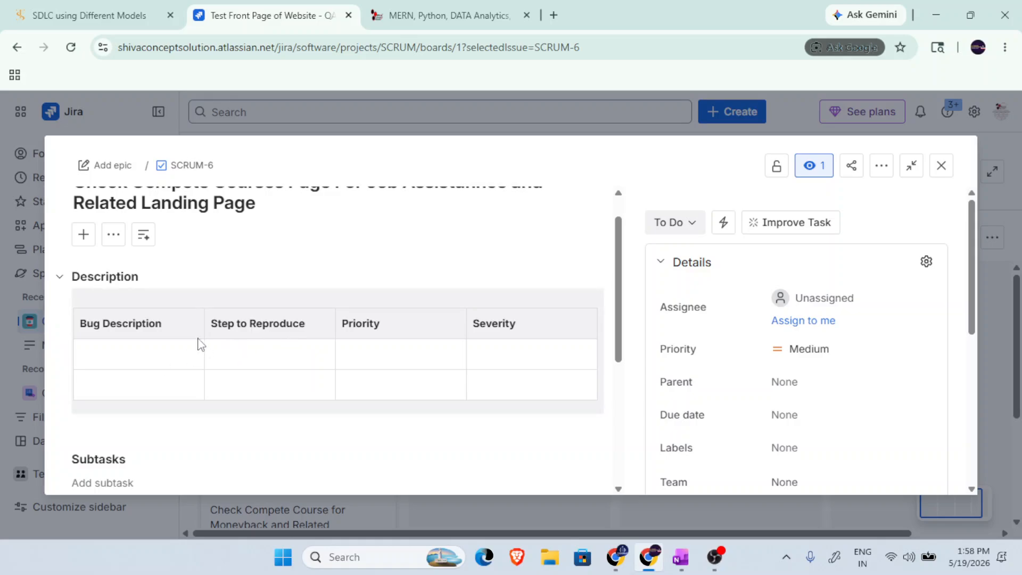
{"action": "scroll", "coordinate": [433, 314], "scroll_direction": "down", "scroll_amount": 5}
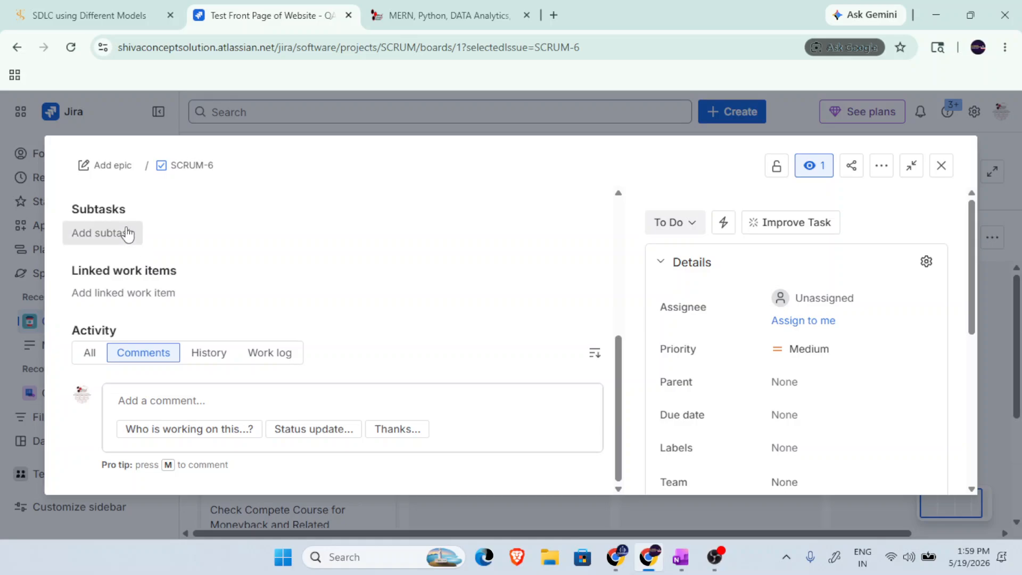
{"action": "left_click", "coordinate": [128, 232]}
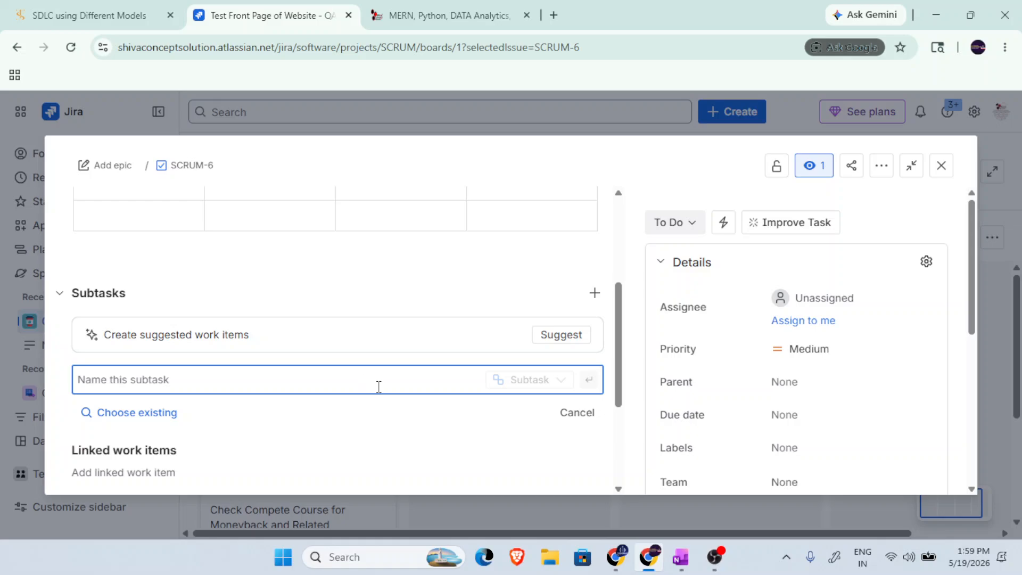
{"action": "scroll", "coordinate": [379, 388], "scroll_direction": "down", "scroll_amount": 3}
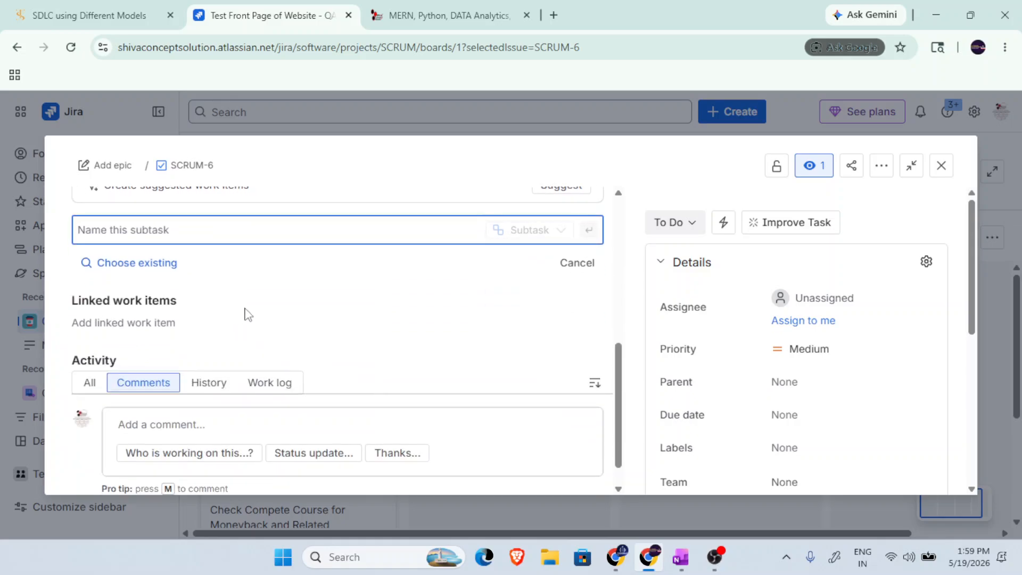
{"action": "scroll", "coordinate": [402, 309], "scroll_direction": "up", "scroll_amount": 3}
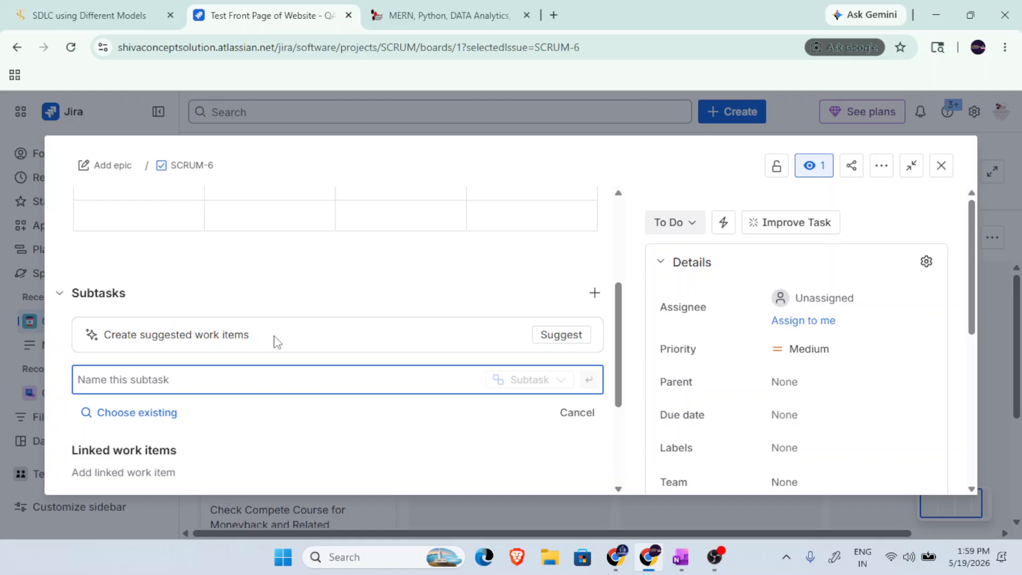
{"action": "scroll", "coordinate": [277, 340], "scroll_direction": "down", "scroll_amount": 3}
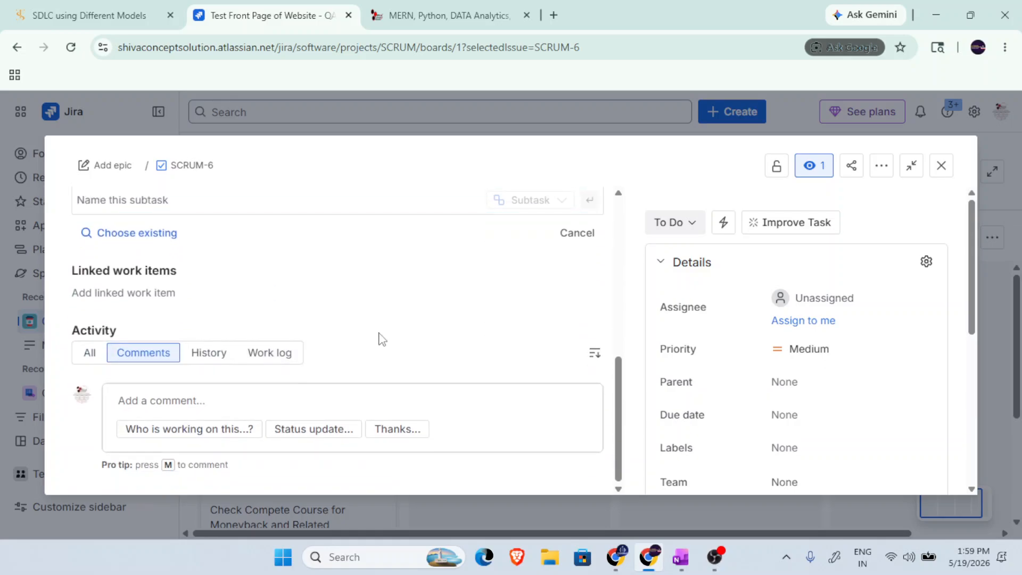
Open the comment editor in the task's Activity section and look over the commenting options.
{"action": "left_click", "coordinate": [167, 405]}
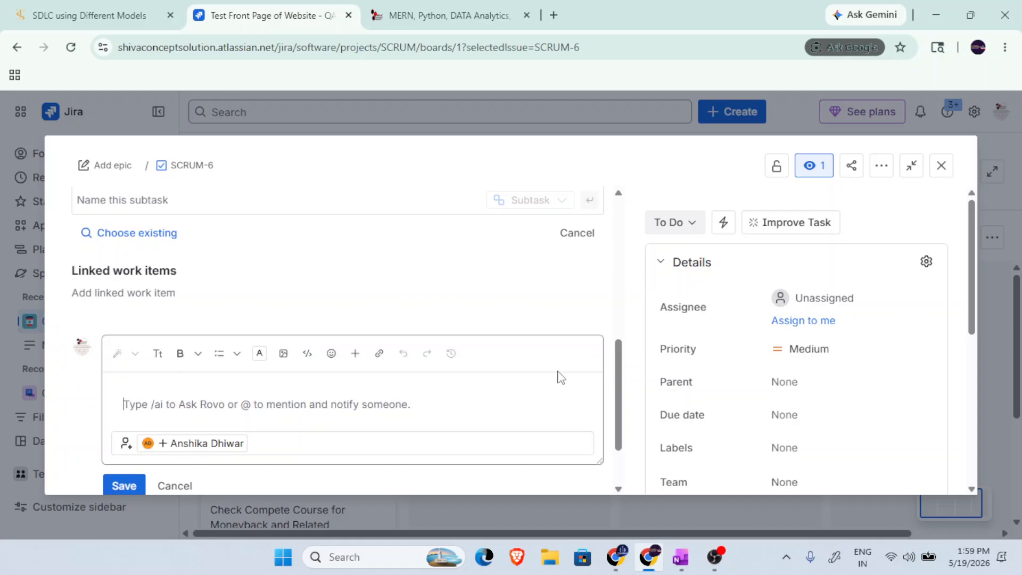
{"action": "scroll", "coordinate": [456, 397], "scroll_direction": "down", "scroll_amount": 1}
{"action": "scroll", "coordinate": [456, 401], "scroll_direction": "up", "scroll_amount": 2}
{"action": "scroll", "coordinate": [416, 410], "scroll_direction": "down", "scroll_amount": 2}
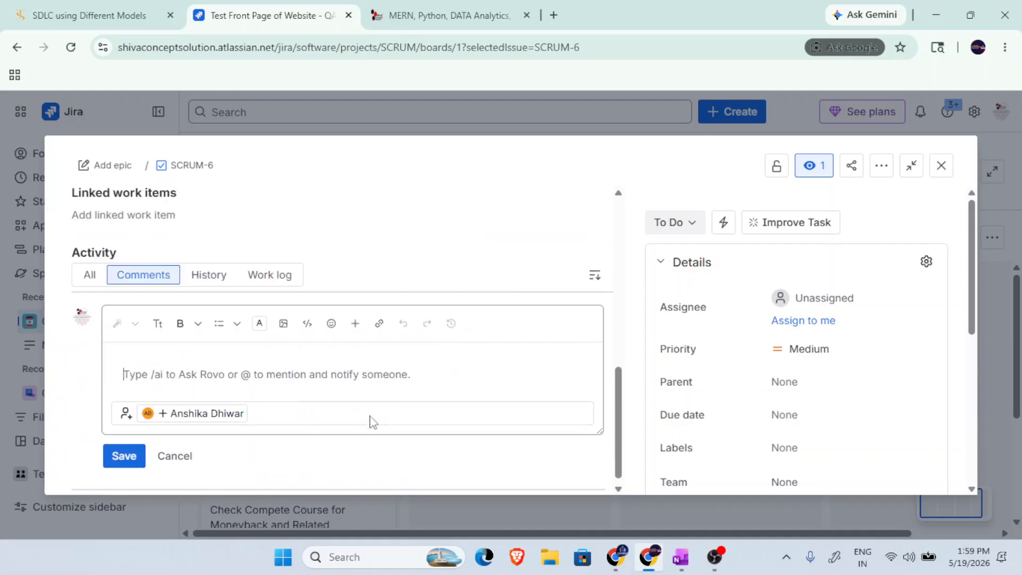
{"action": "scroll", "coordinate": [373, 422], "scroll_direction": "down", "scroll_amount": 1}
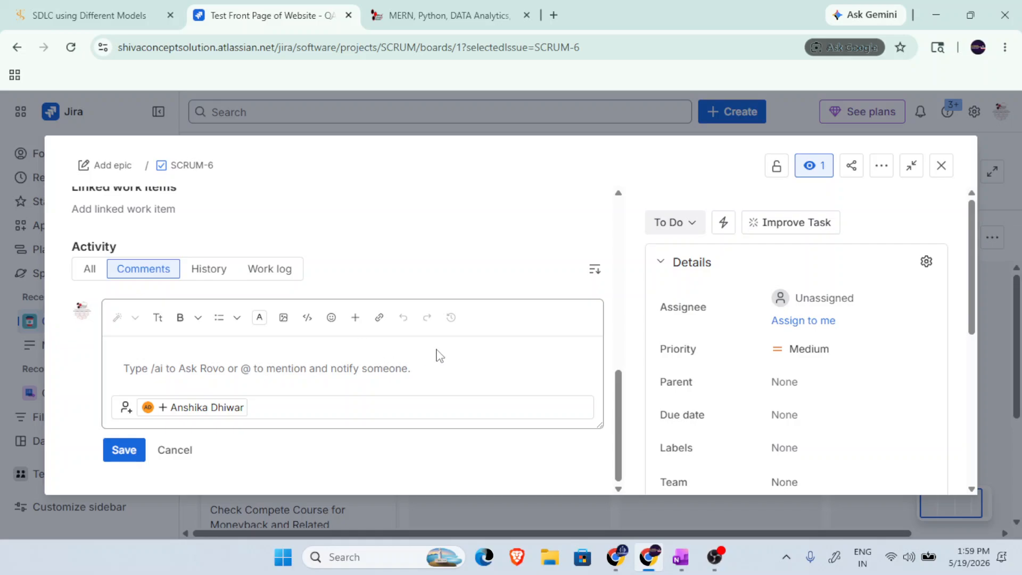
{"action": "scroll", "coordinate": [439, 355], "scroll_direction": "up", "scroll_amount": 5}
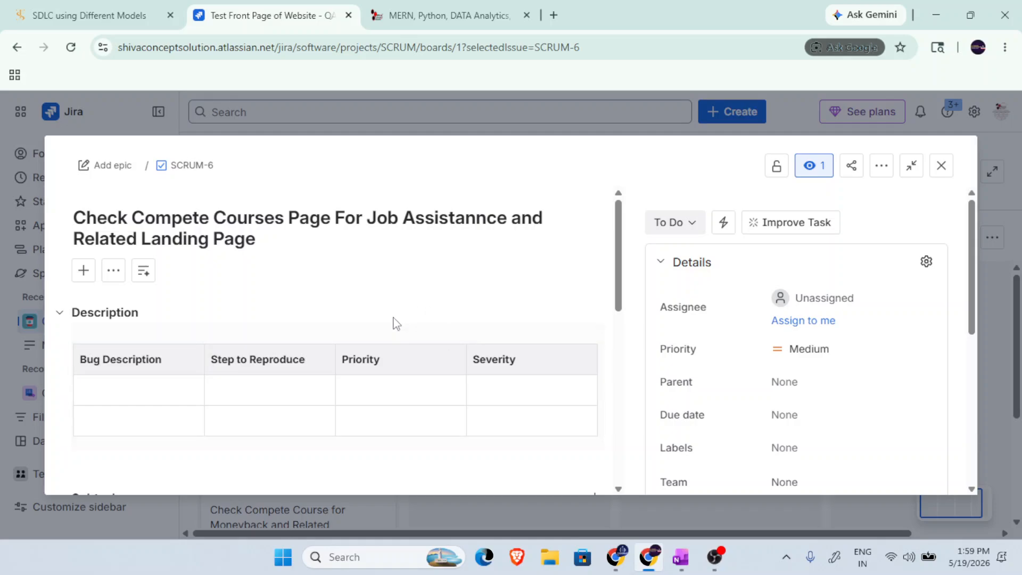
Close the task's details and review the sprint's tasks on the Board.
{"action": "left_click", "coordinate": [942, 167]}
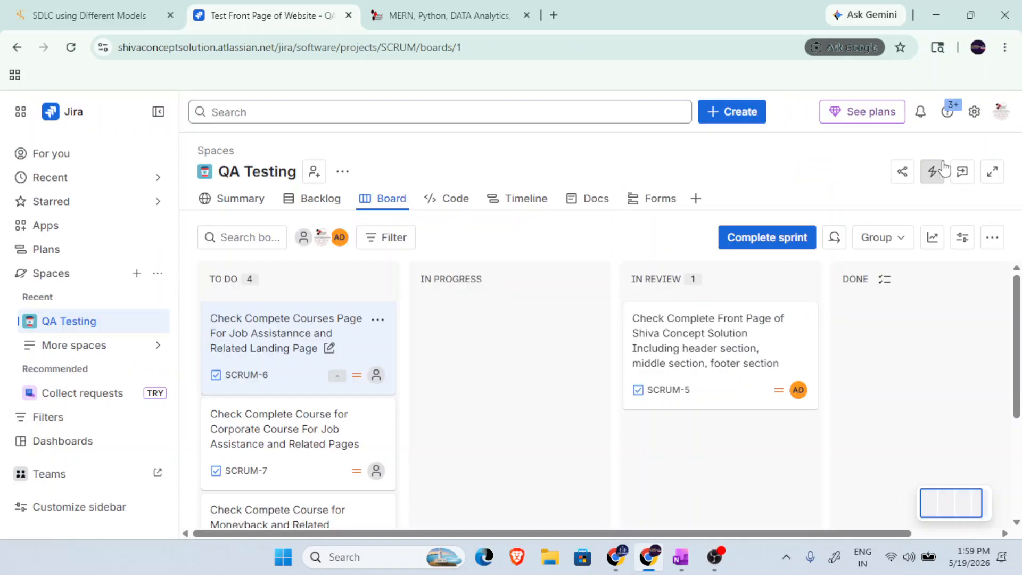
{"action": "scroll", "coordinate": [484, 366], "scroll_direction": "down", "scroll_amount": 2}
{"action": "scroll", "coordinate": [485, 367], "scroll_direction": "down", "scroll_amount": 3}
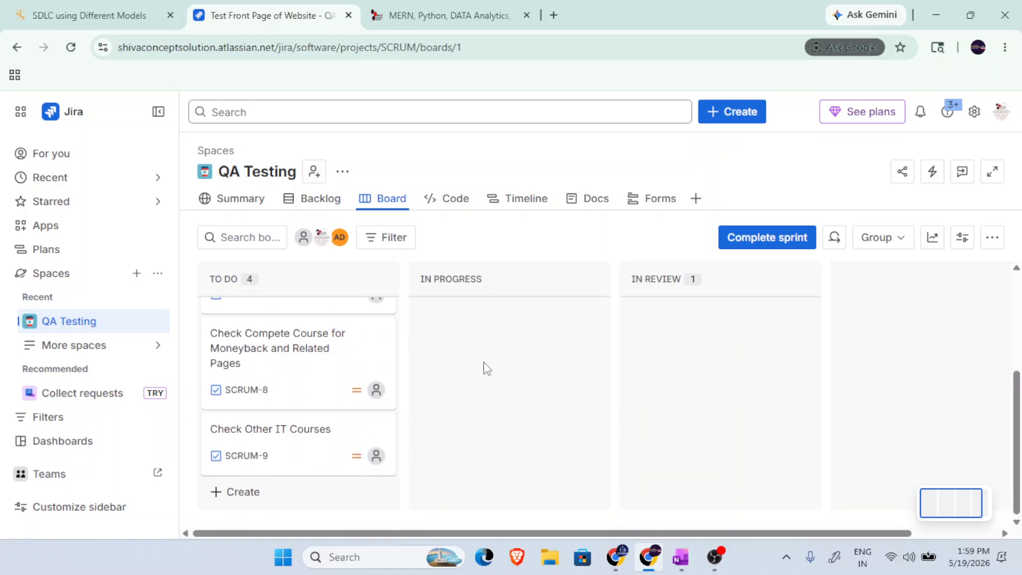
{"action": "scroll", "coordinate": [481, 366], "scroll_direction": "up", "scroll_amount": 4}
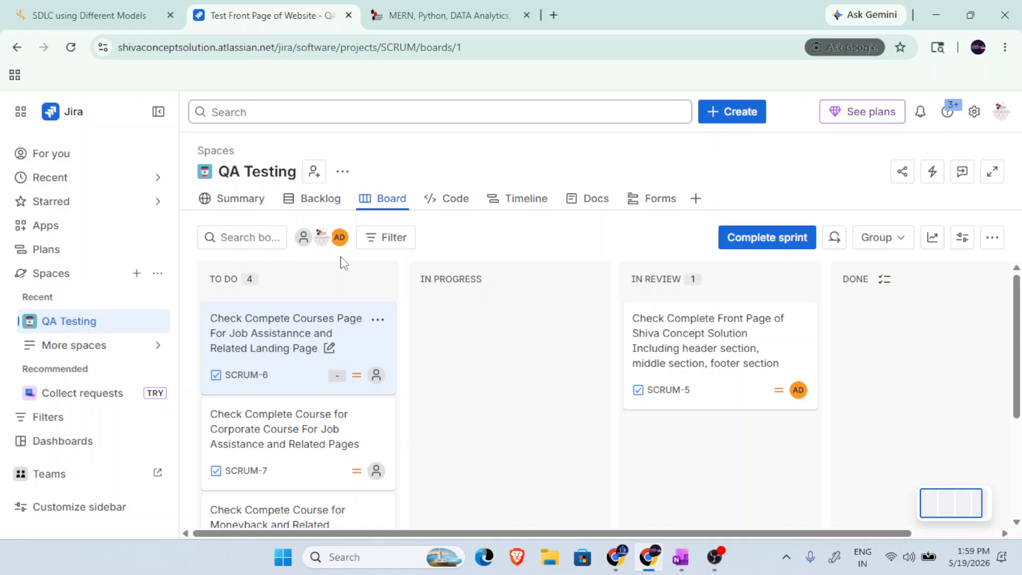
{"action": "left_click", "coordinate": [715, 557]}
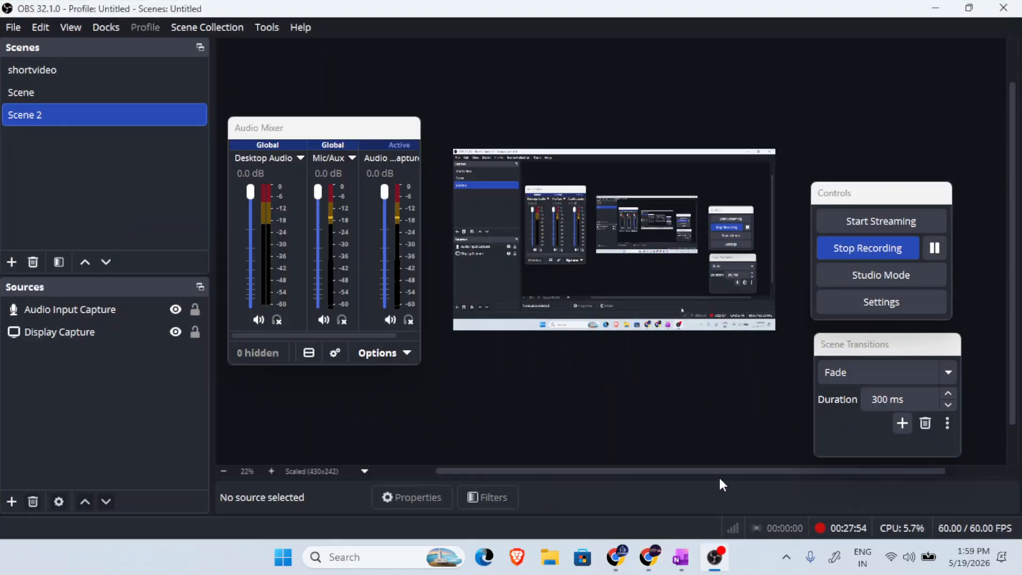